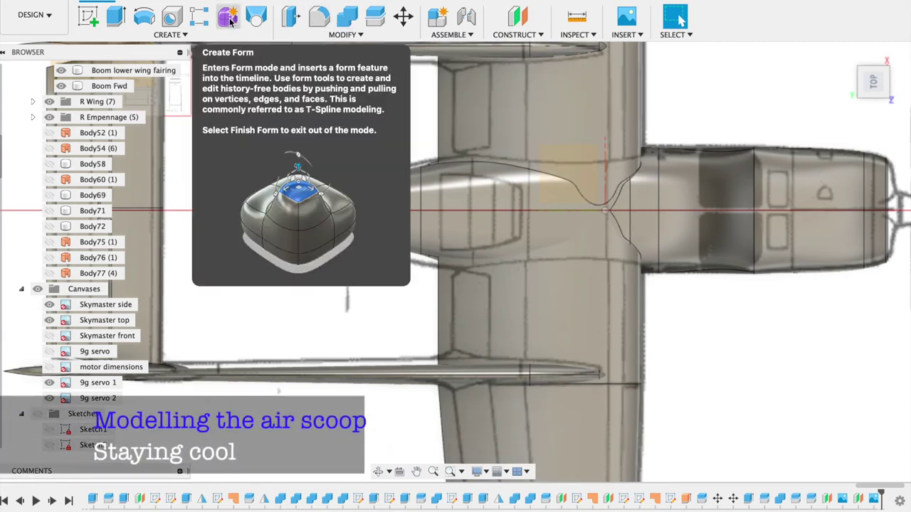
Create a construction plane 85 mm from the XZ plane and view it at an angle
left_click(518, 16)
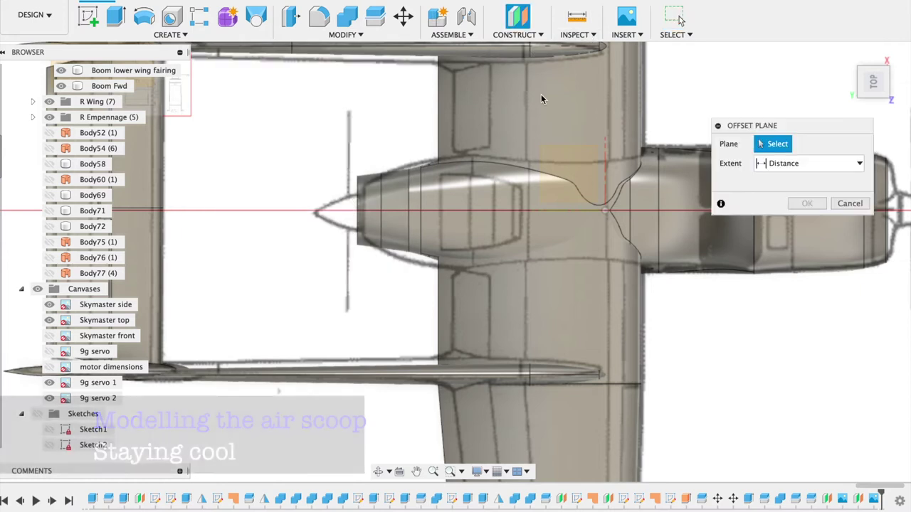
left_click(603, 206)
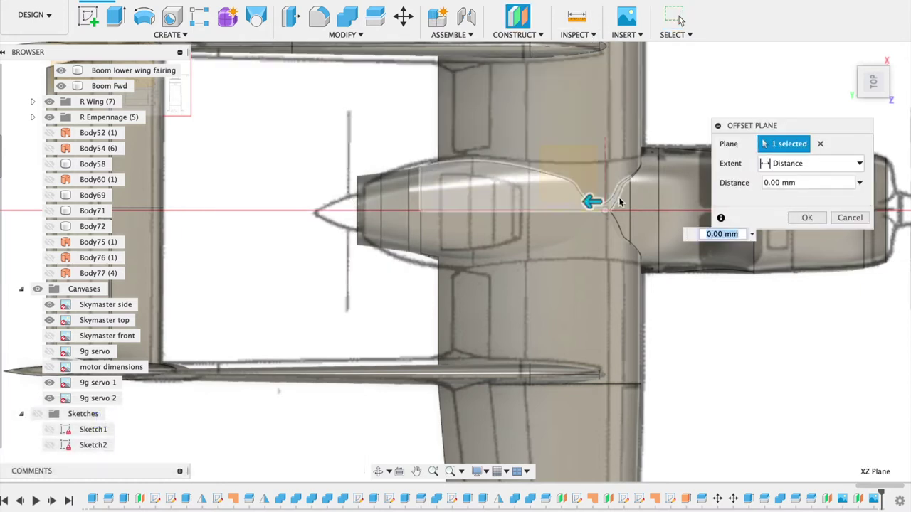
left_click_drag(582, 202, 513, 211)
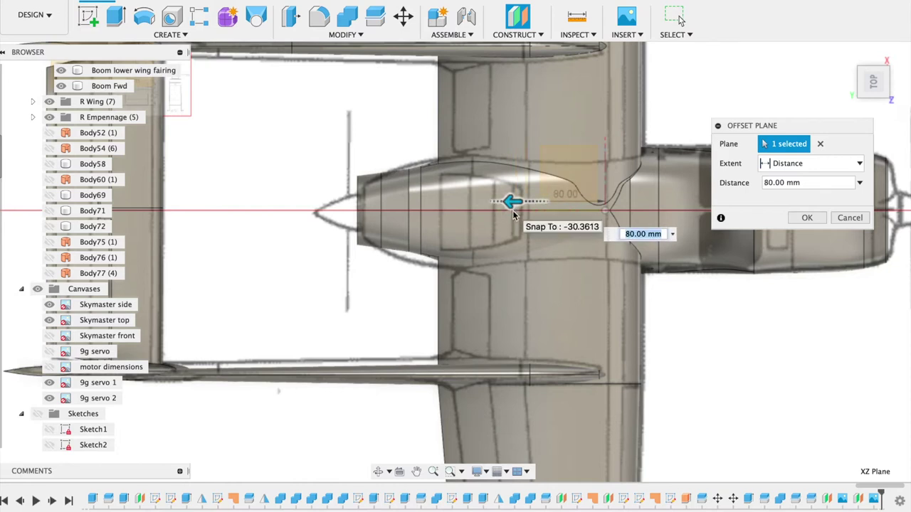
type("85")
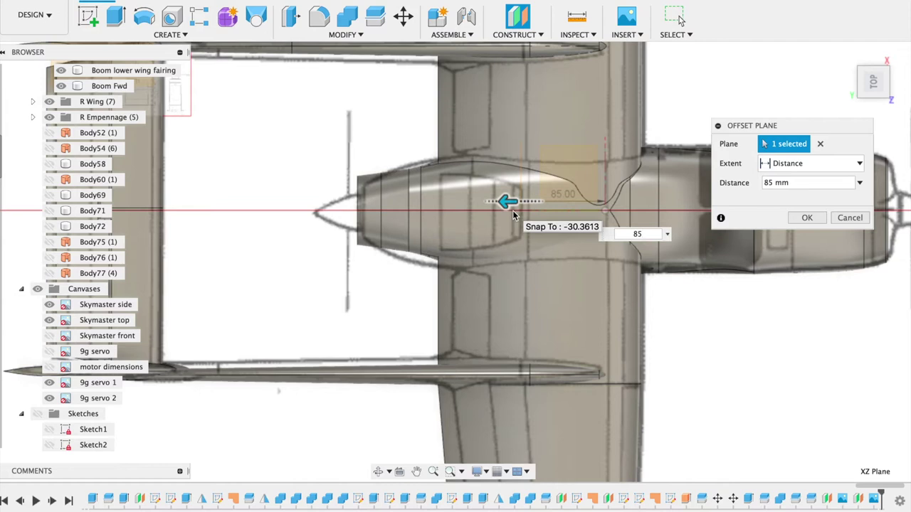
key("Return")
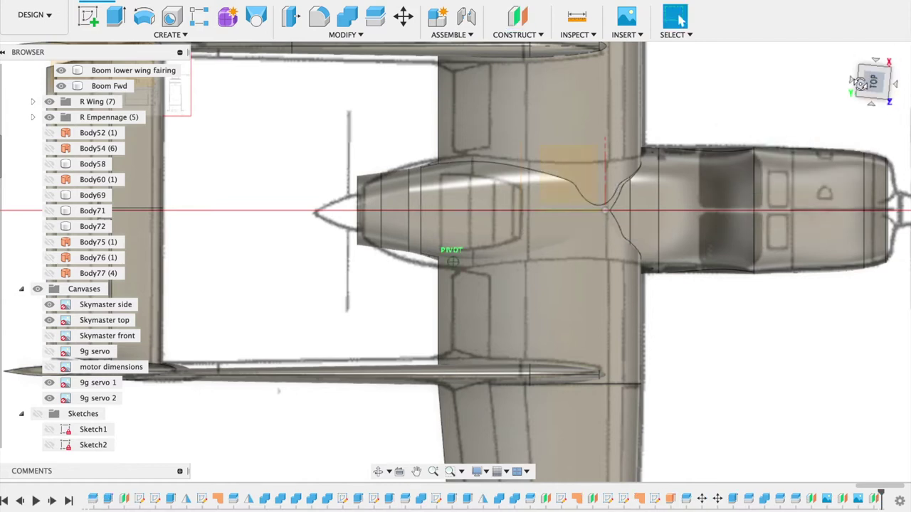
left_click(860, 82)
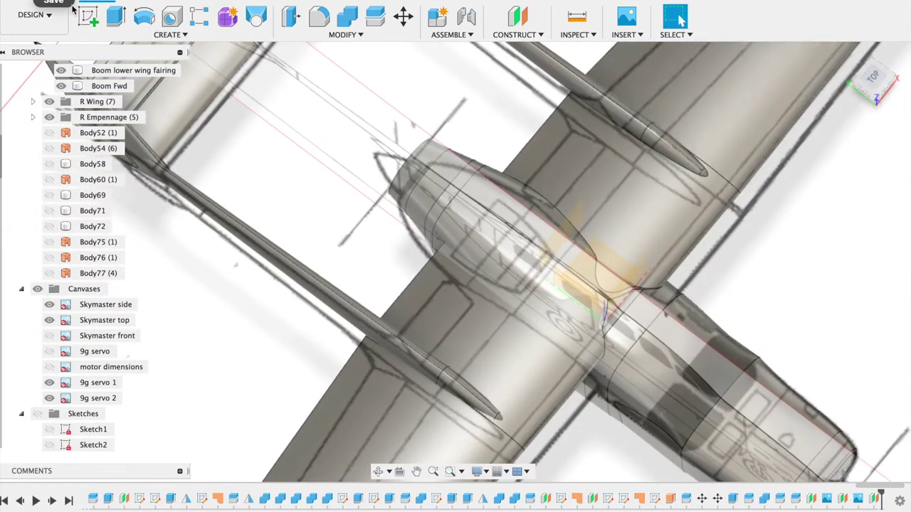
Start a sketch on the 85 mm plane with the Skymaster front canvas shown, zoomed to the cowl
left_click(89, 15)
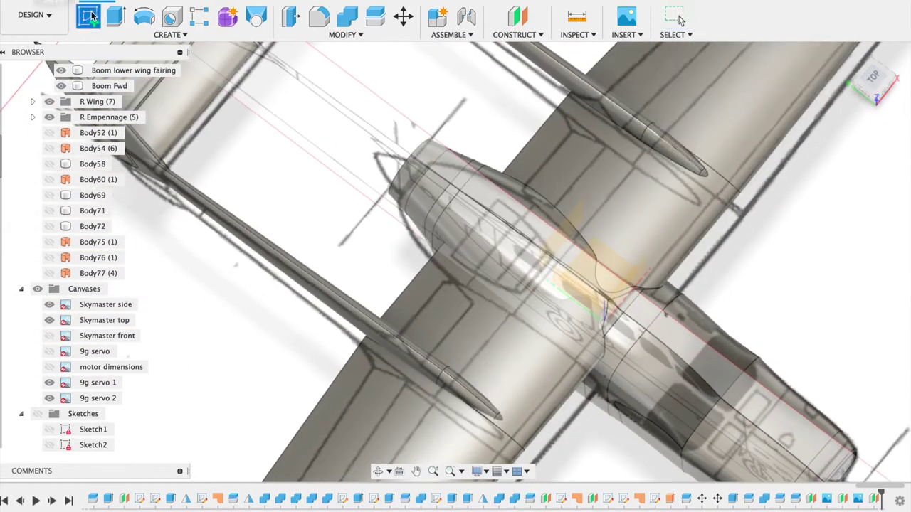
left_click(577, 220)
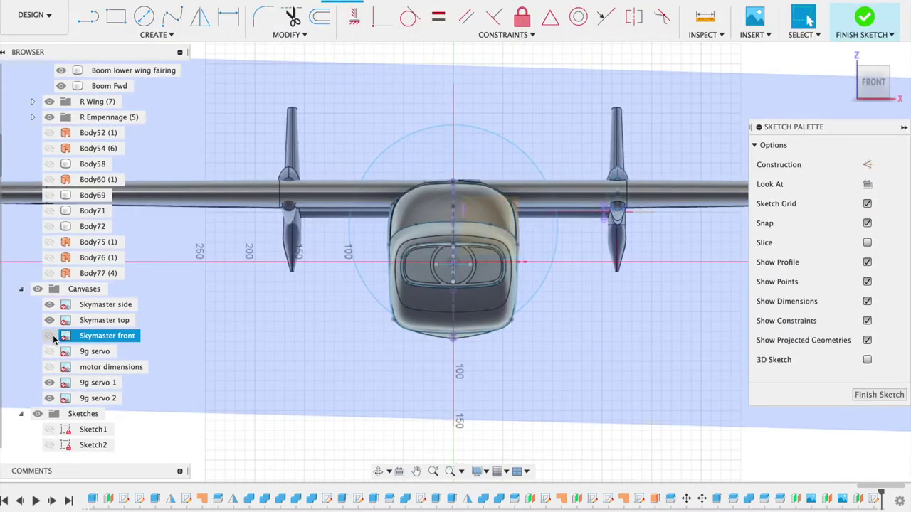
left_click(49, 335)
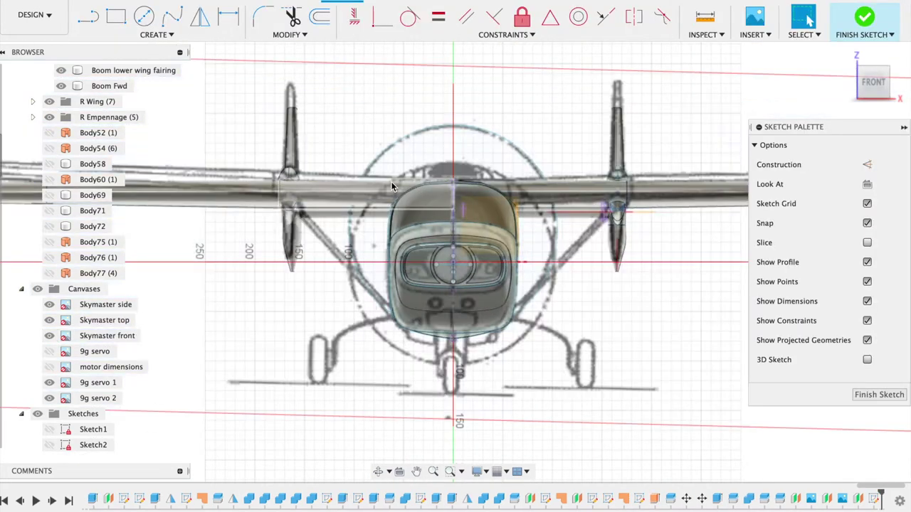
scroll(391, 182, "up", 2)
scroll(391, 183, "up", 2)
scroll(391, 187, "up", 2)
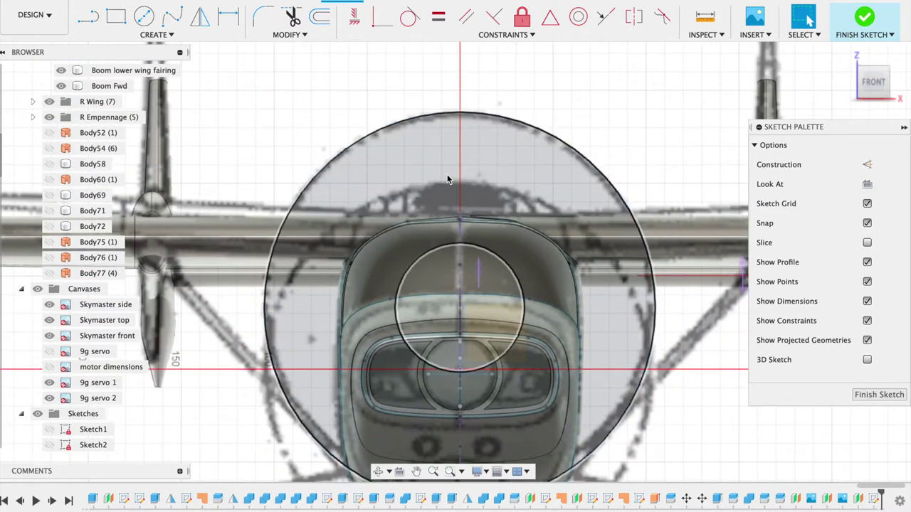
key("ctrl+z")
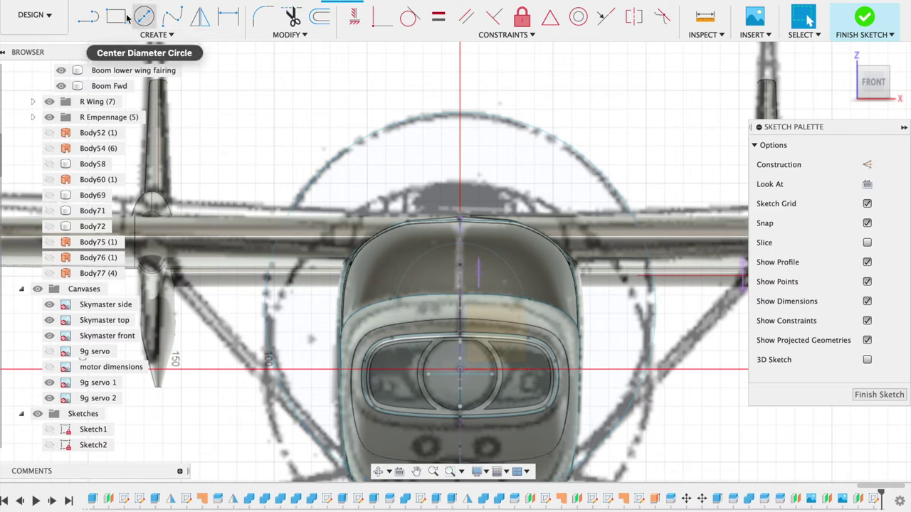
left_click(88, 23)
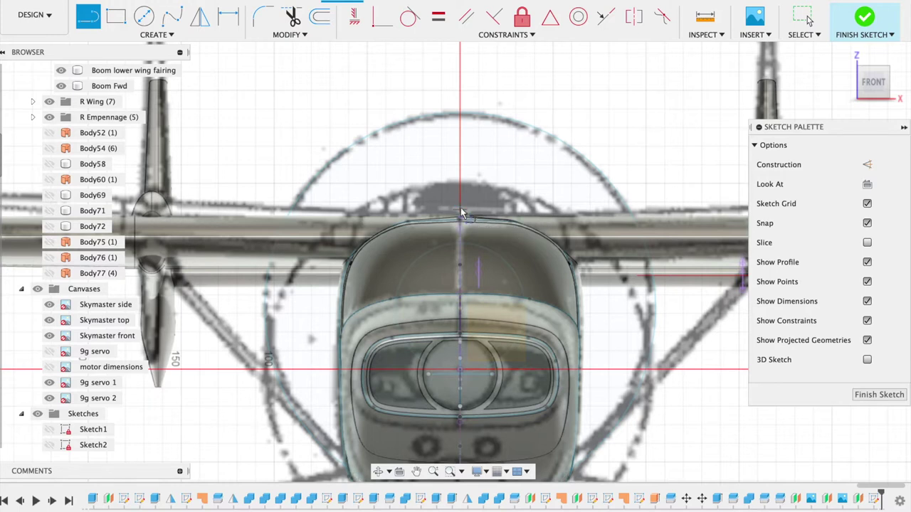
scroll(460, 212, "up", 3)
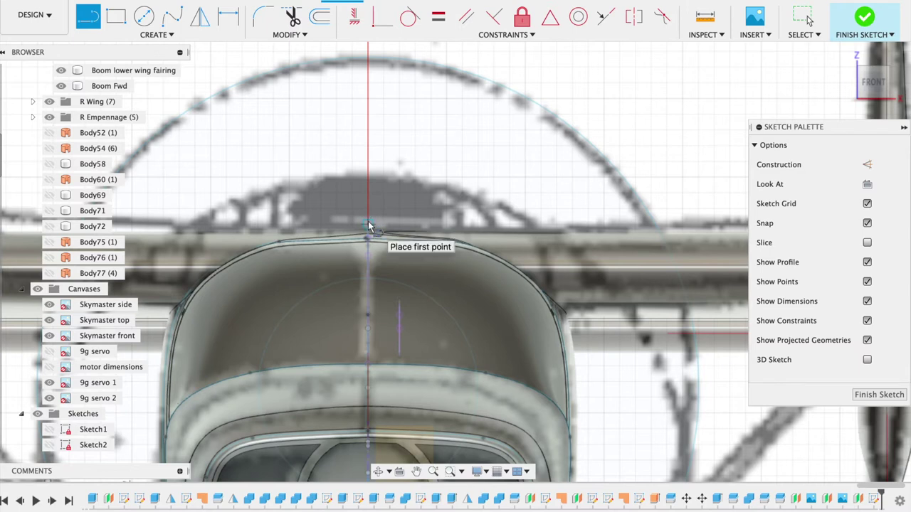
Draw the scoop's flat base line from the centre axis and a spline for its curved top
left_click(368, 227)
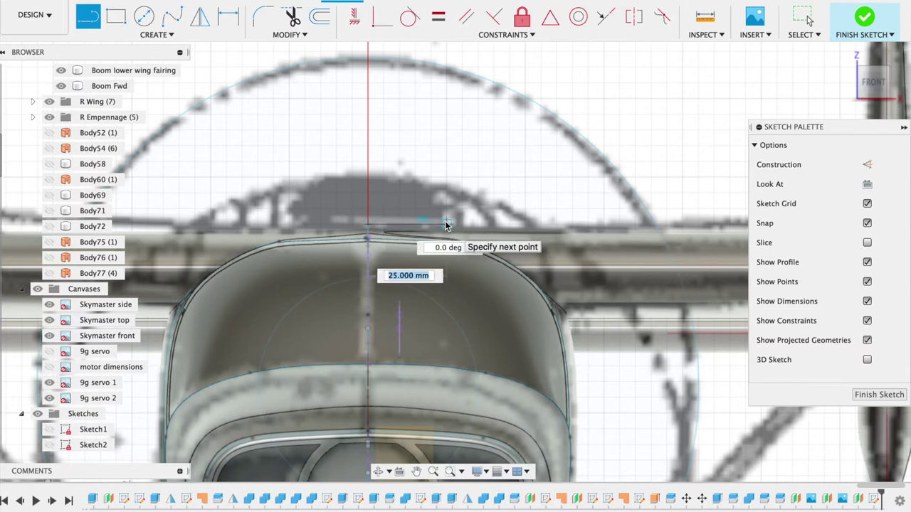
left_click(435, 225)
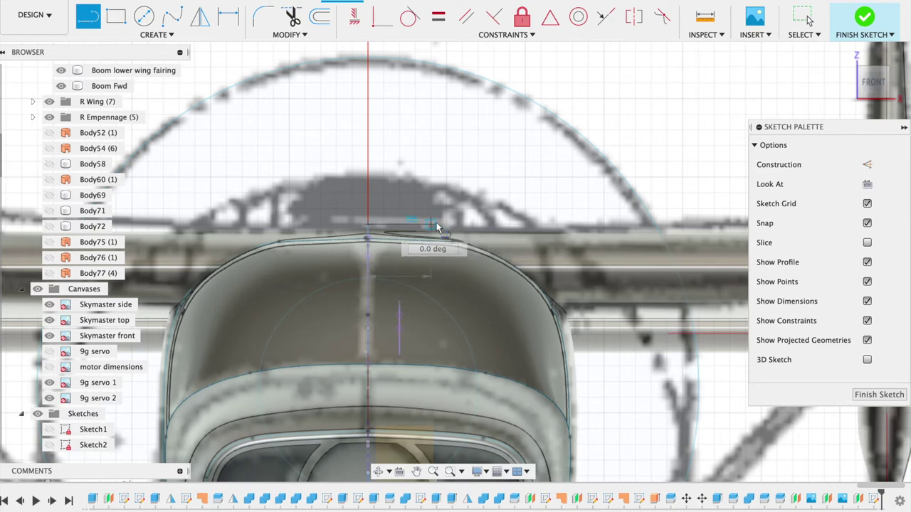
left_click(173, 17)
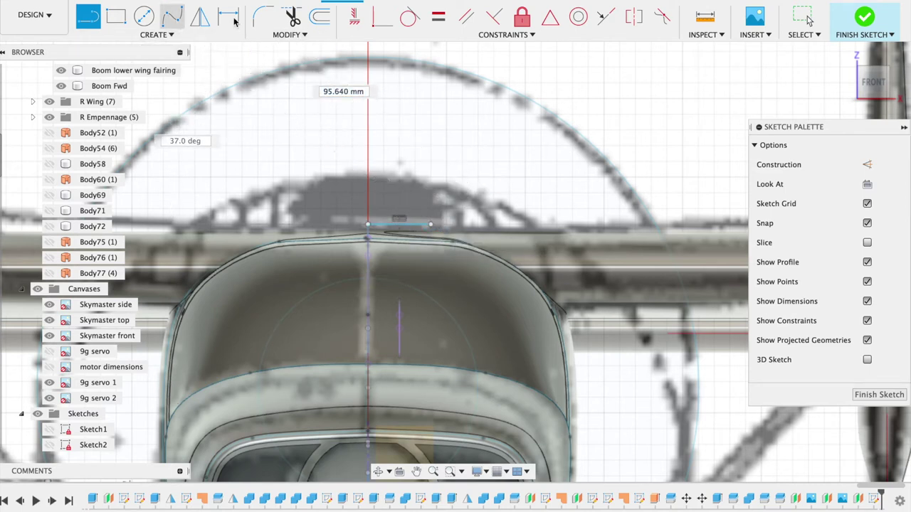
left_click(440, 199)
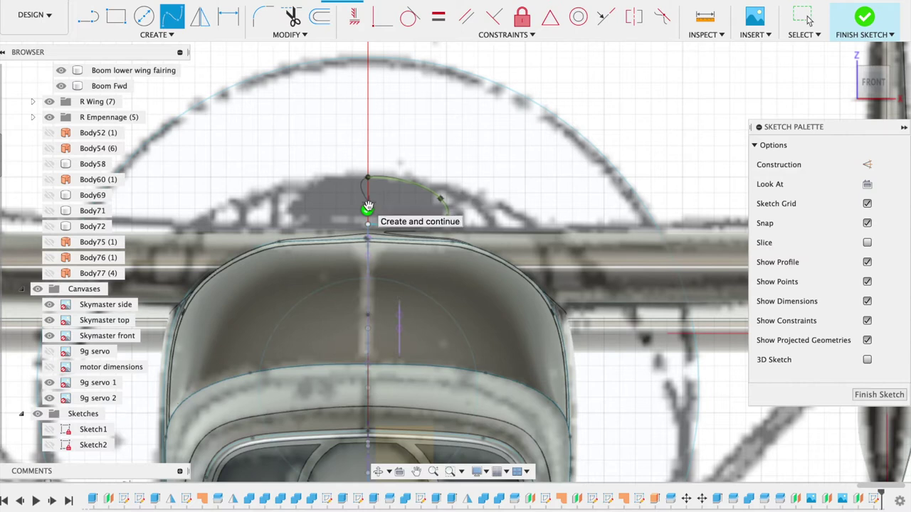
left_click(368, 207)
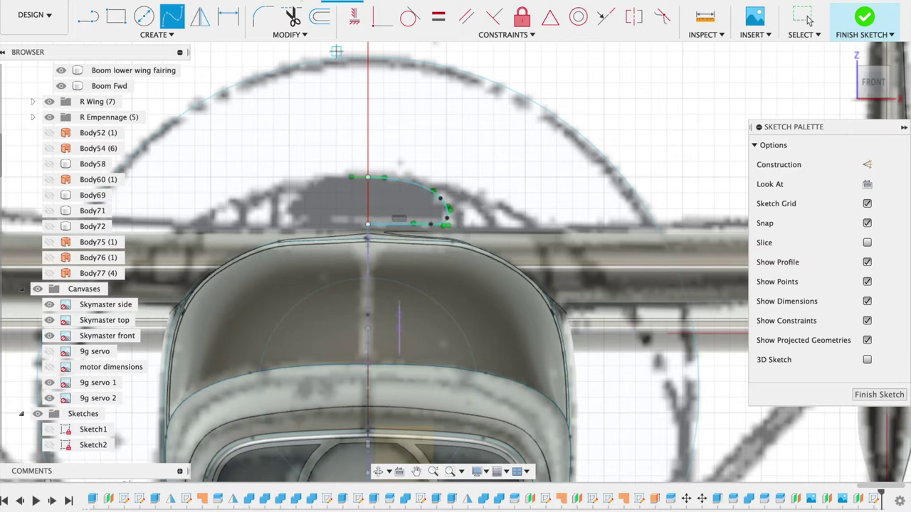
Close the half outline with a vertical line down the centre axis
left_click(88, 14)
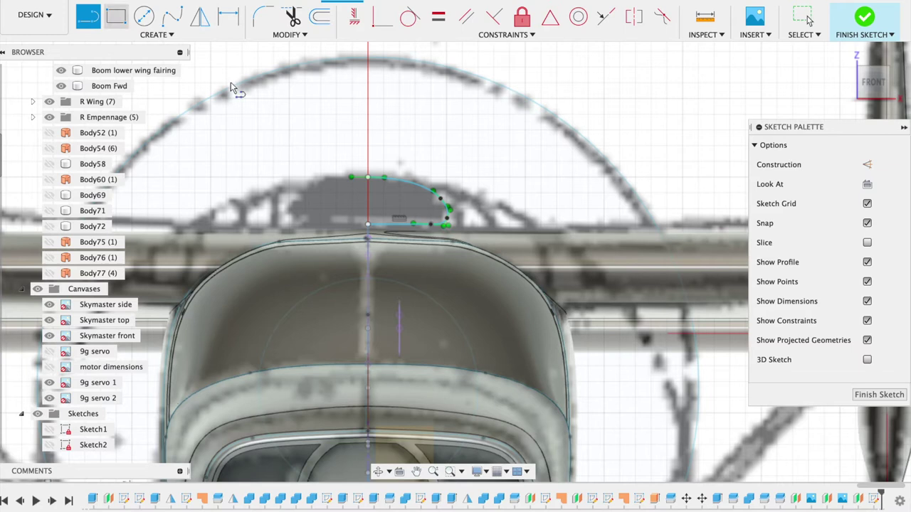
left_click(368, 177)
left_click(368, 224)
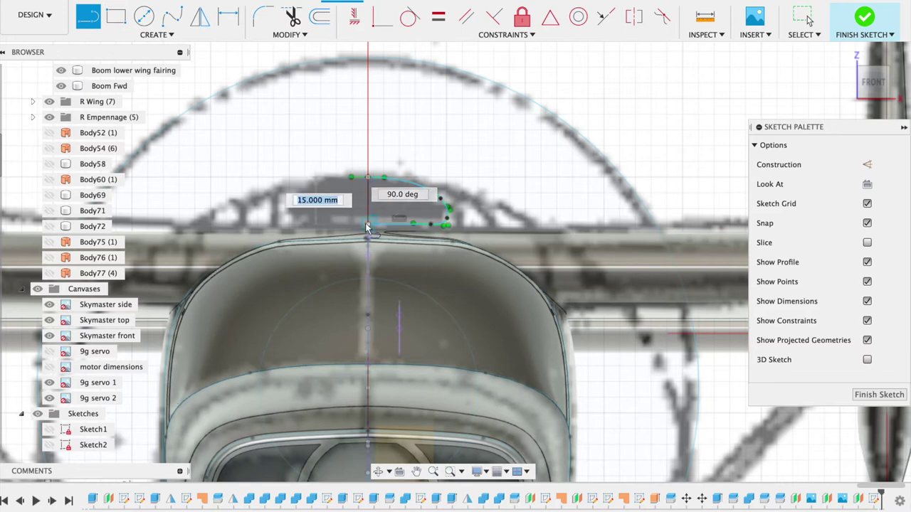
left_click(157, 34)
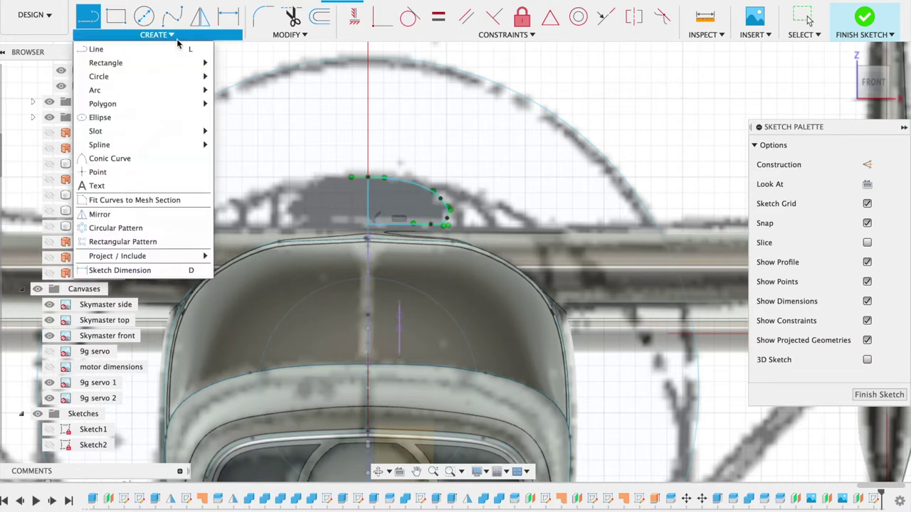
Mirror the base line, point and spline about the vertical centreline, then finish the sketch
left_click(132, 212)
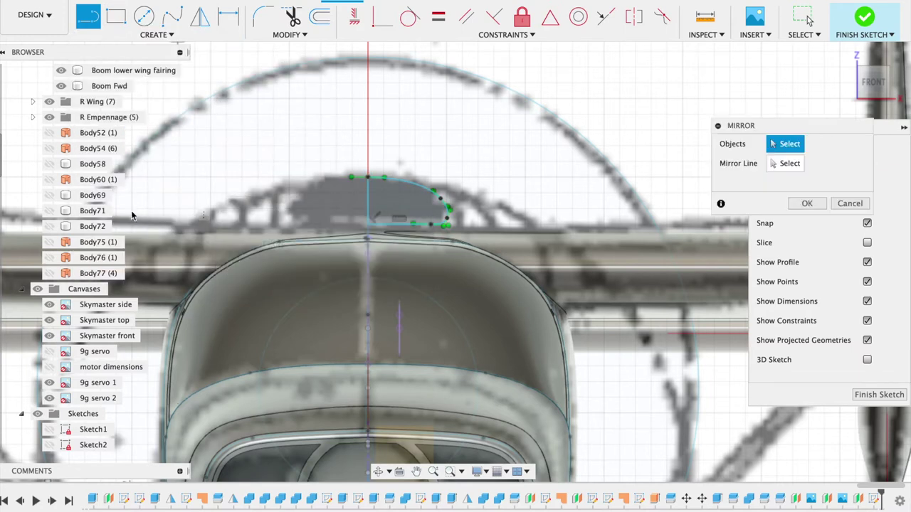
left_click(403, 226)
left_click(446, 225)
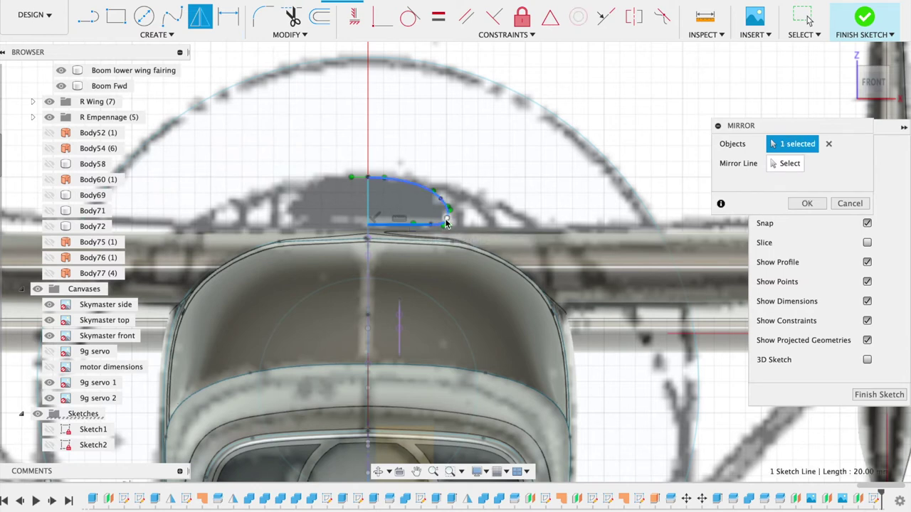
left_click(422, 187)
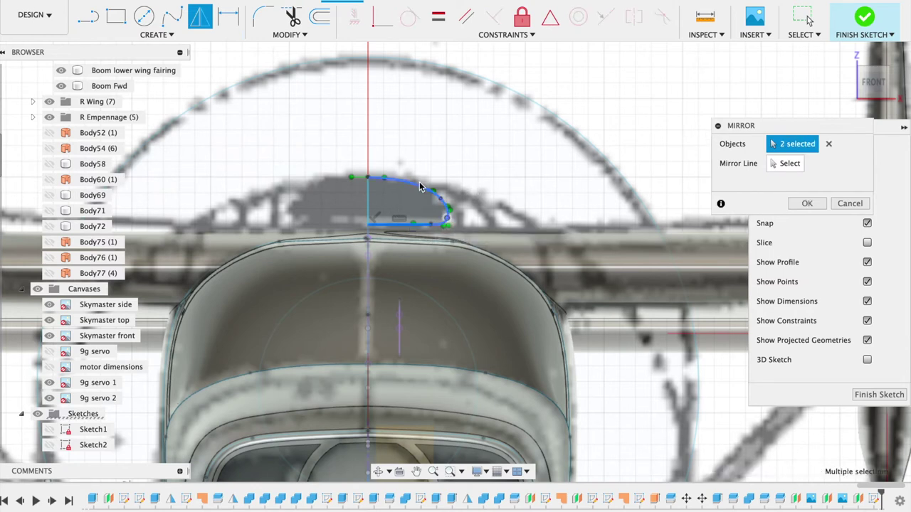
left_click(776, 166)
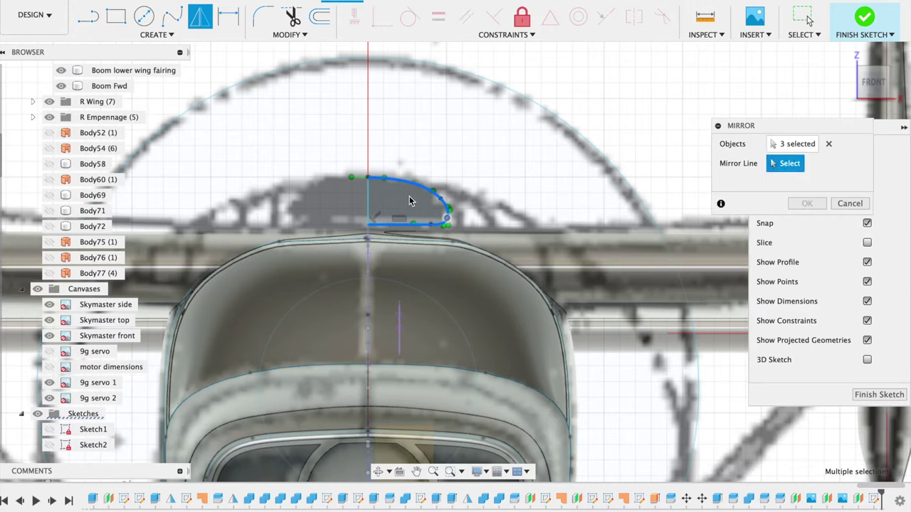
left_click(369, 202)
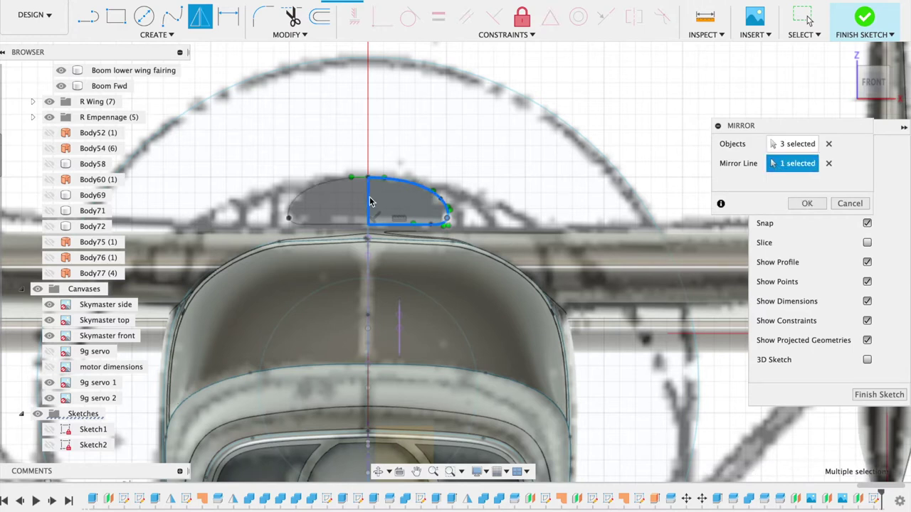
left_click(797, 203)
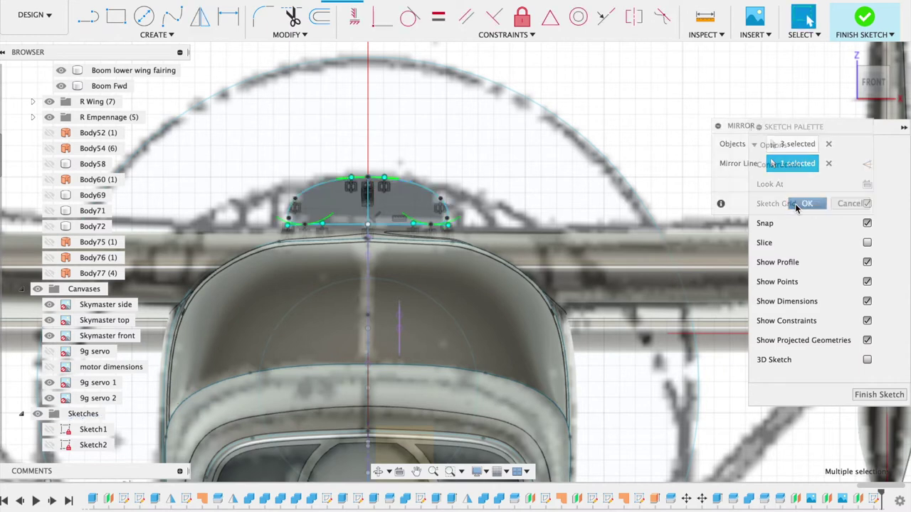
left_click(858, 22)
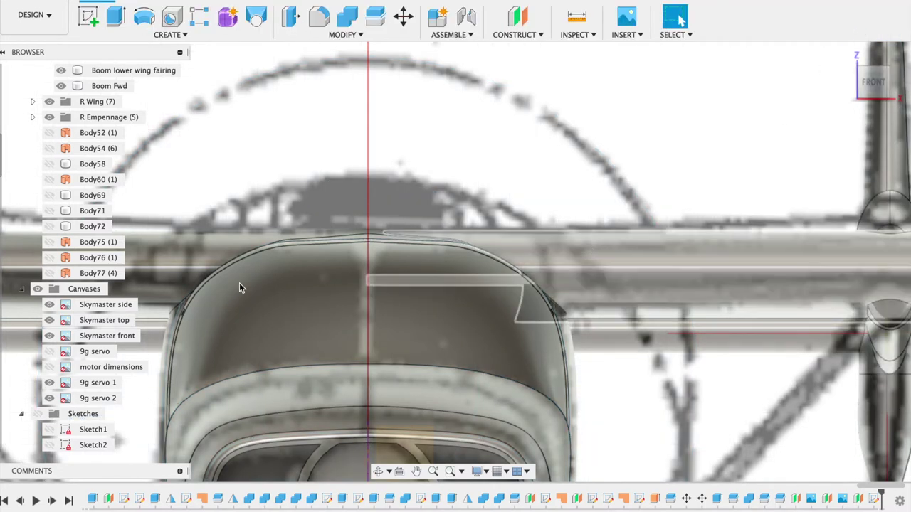
Show the sketches and the Skymaster front canvas, viewing the scoop at an angle
left_click(37, 413)
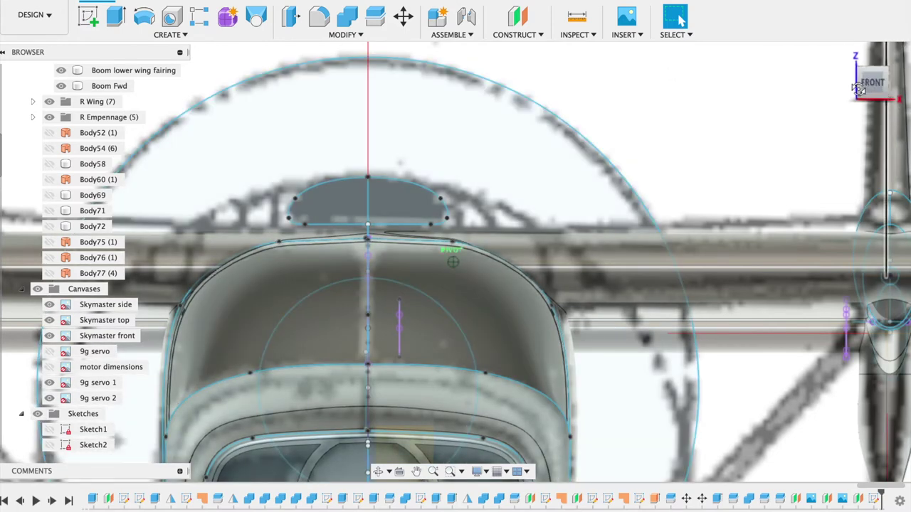
left_click_drag(878, 87, 785, 127)
scroll(581, 264, "down", 5)
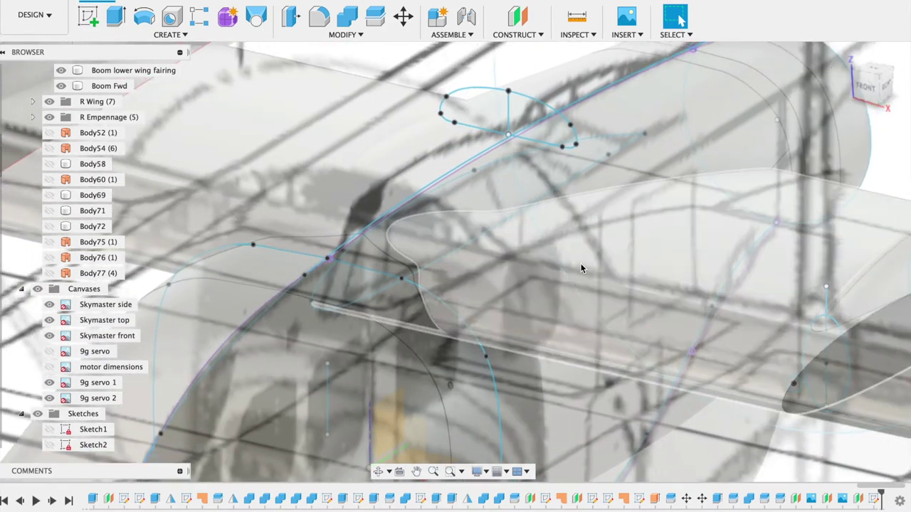
scroll(605, 249, "down", 5)
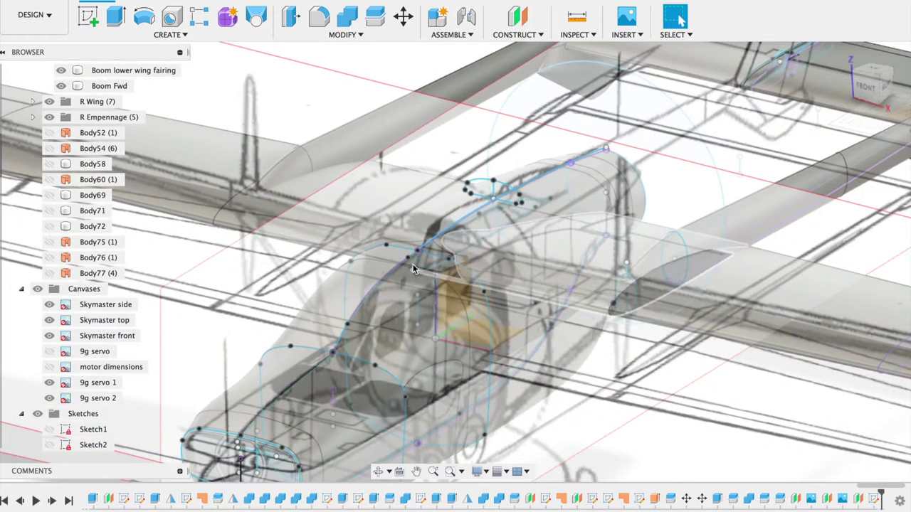
left_click(50, 336)
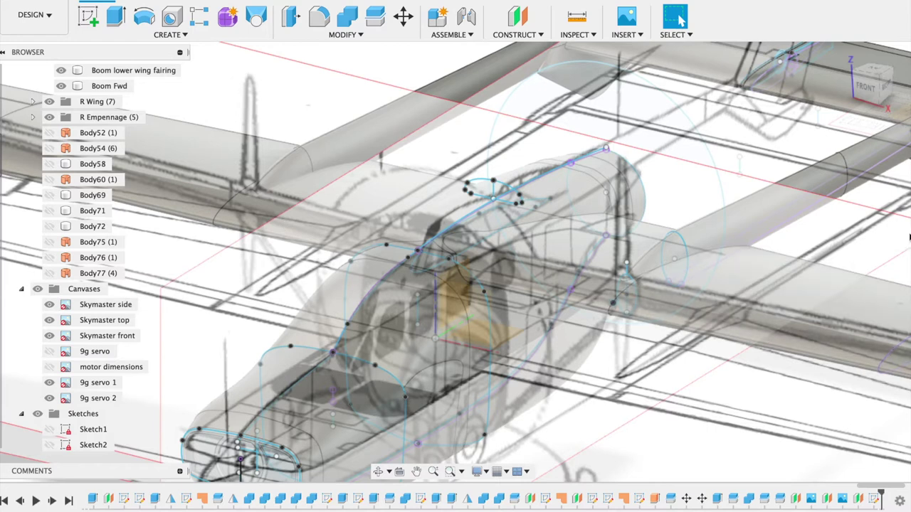
left_click(879, 72)
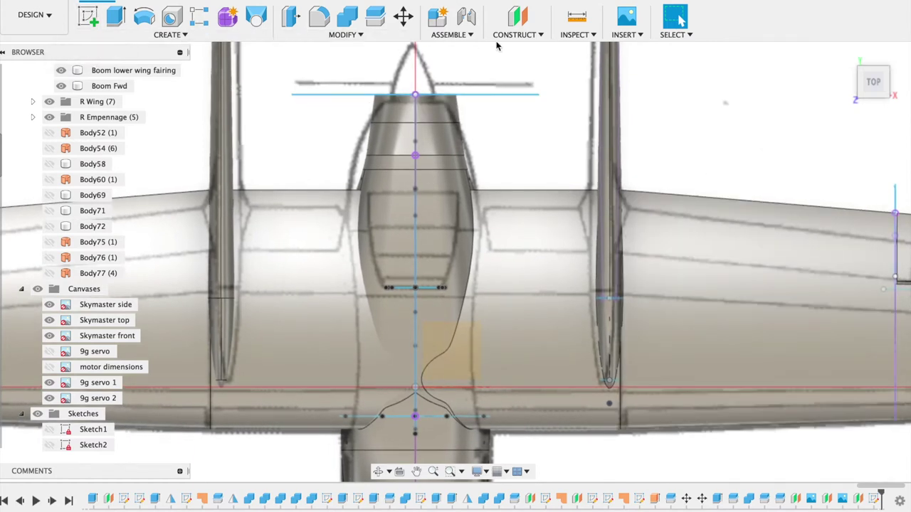
Start an offset plane and zoom in on the cowling from a top-front angle
left_click(516, 19)
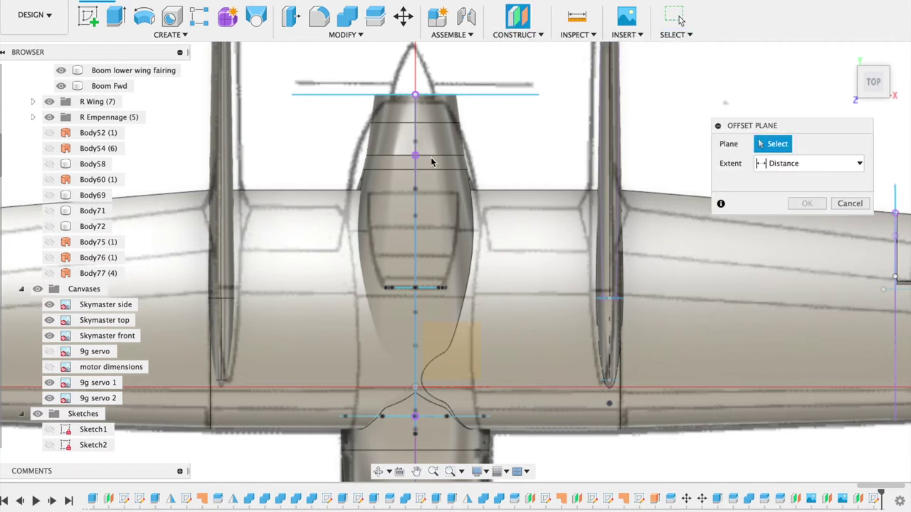
left_click(873, 92)
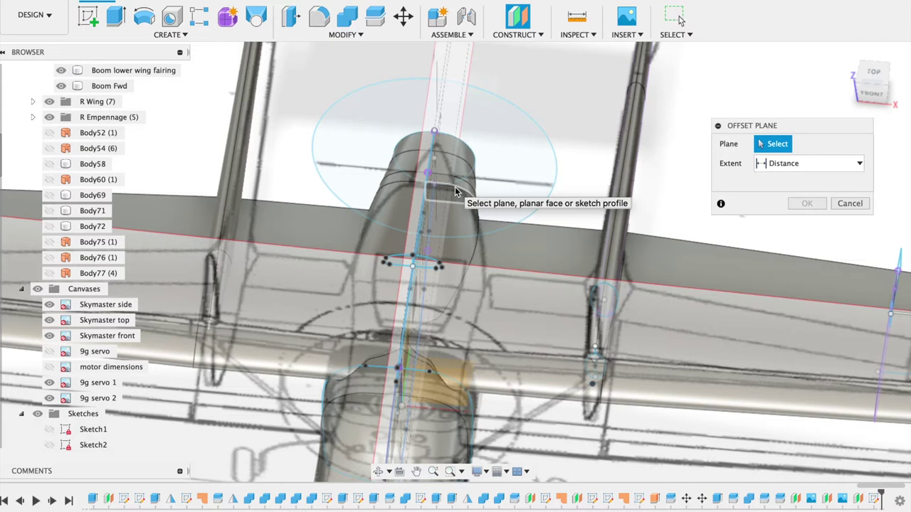
scroll(71, 148, "up", 2)
scroll(71, 148, "up", 5)
scroll(71, 148, "up", 4)
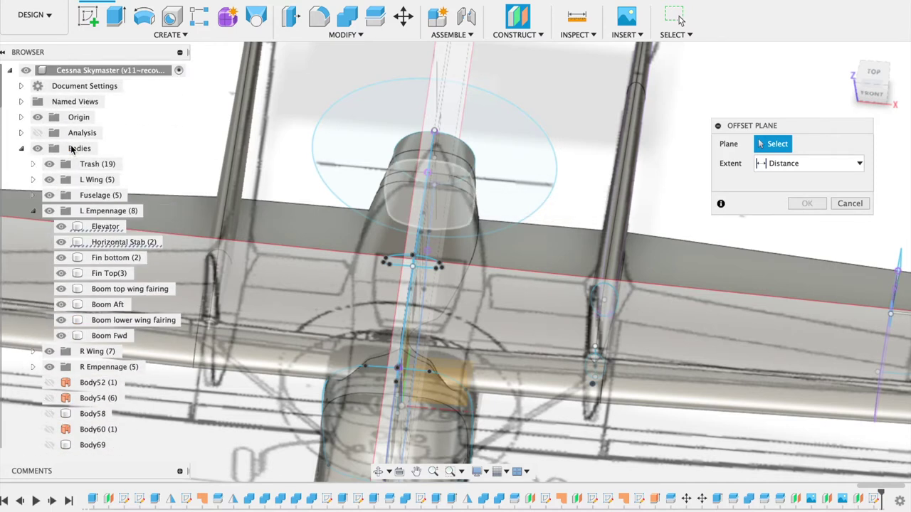
Expand Fuselage and toggle the aft link body to inspect the cowling ring, then cancel the plane
left_click(32, 195)
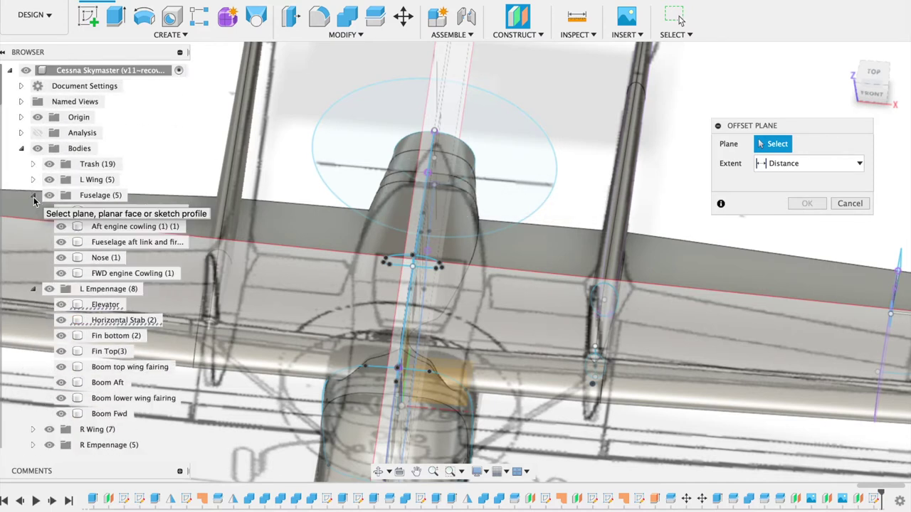
left_click(61, 242)
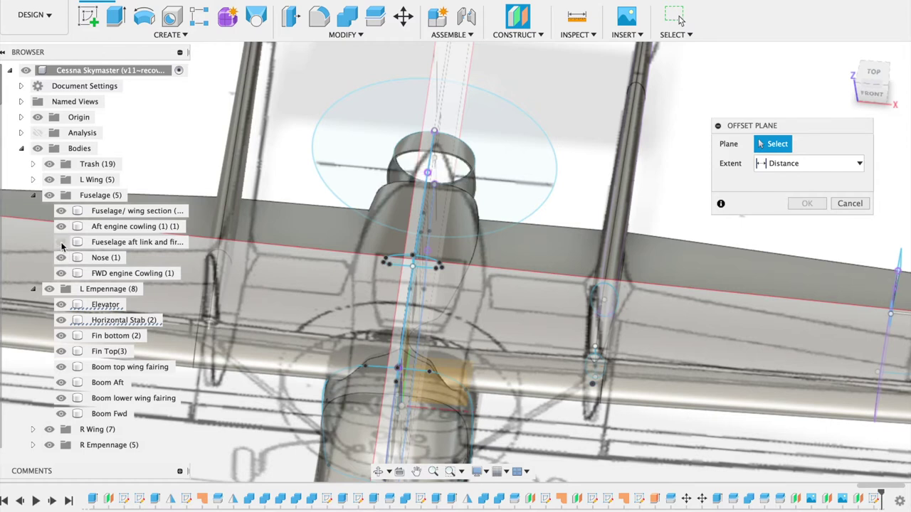
left_click(61, 243)
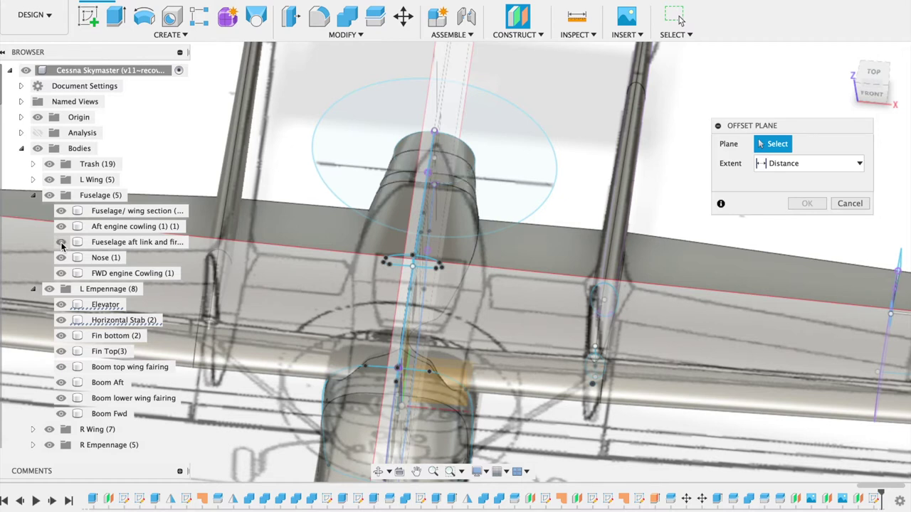
left_click(61, 243)
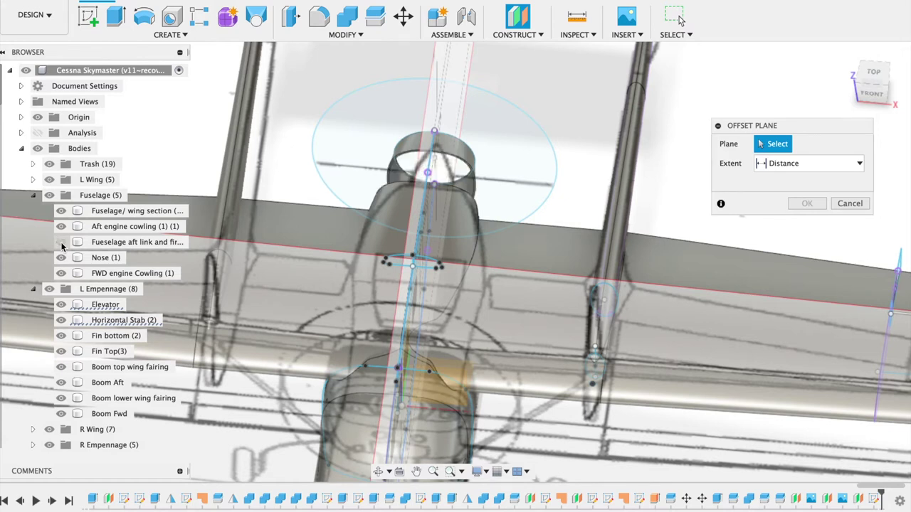
left_click(62, 243)
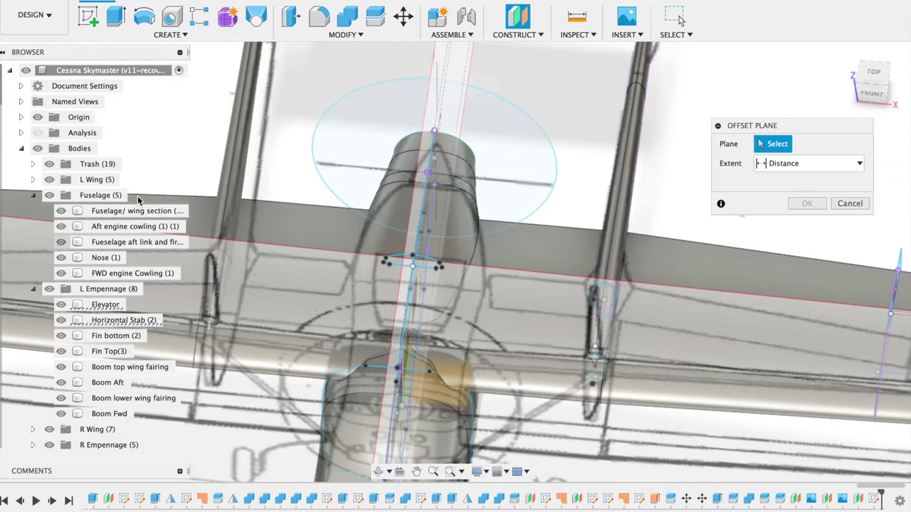
left_click(408, 151)
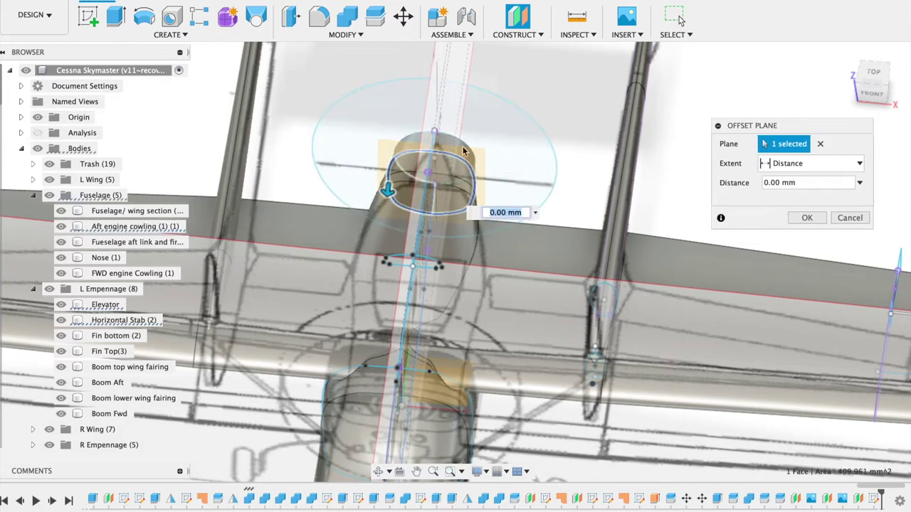
left_click(808, 218)
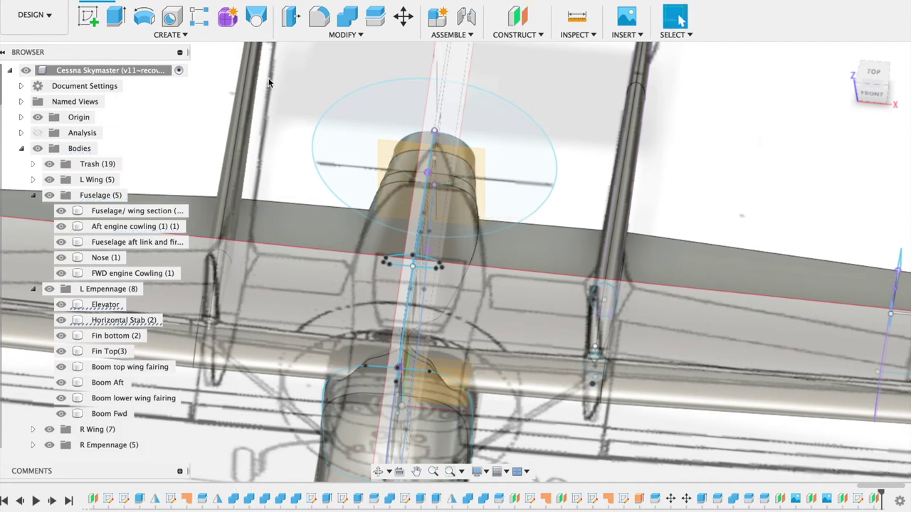
Start a new sketch on the cowling plane and select the Fin Top(3) body
left_click(87, 13)
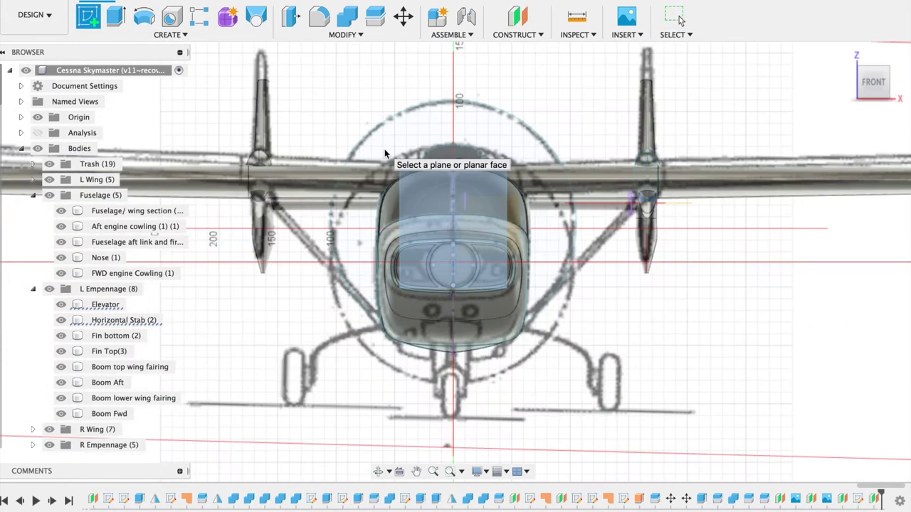
left_click(387, 155)
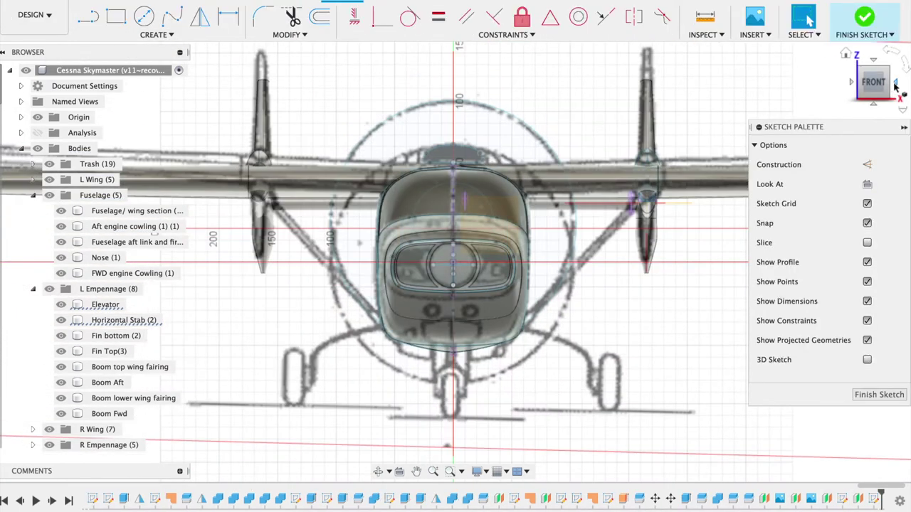
left_click(895, 85)
left_click(895, 85)
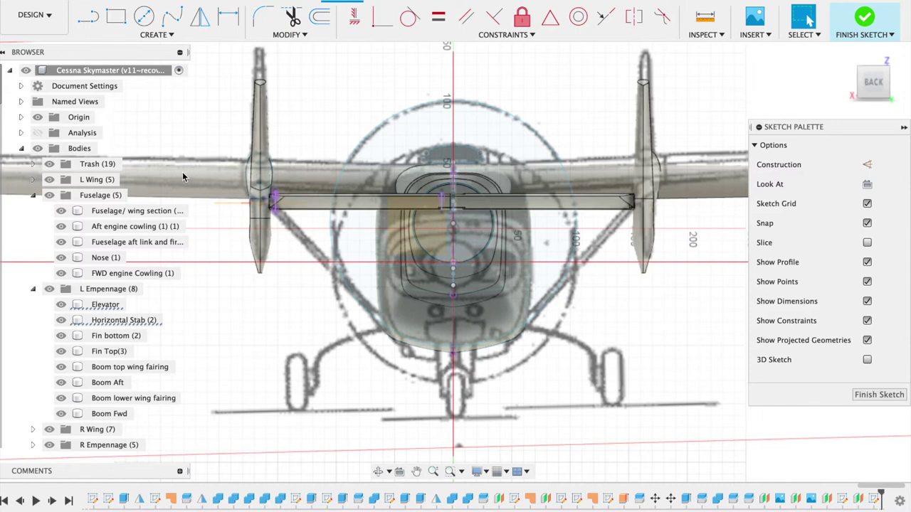
left_click(68, 351)
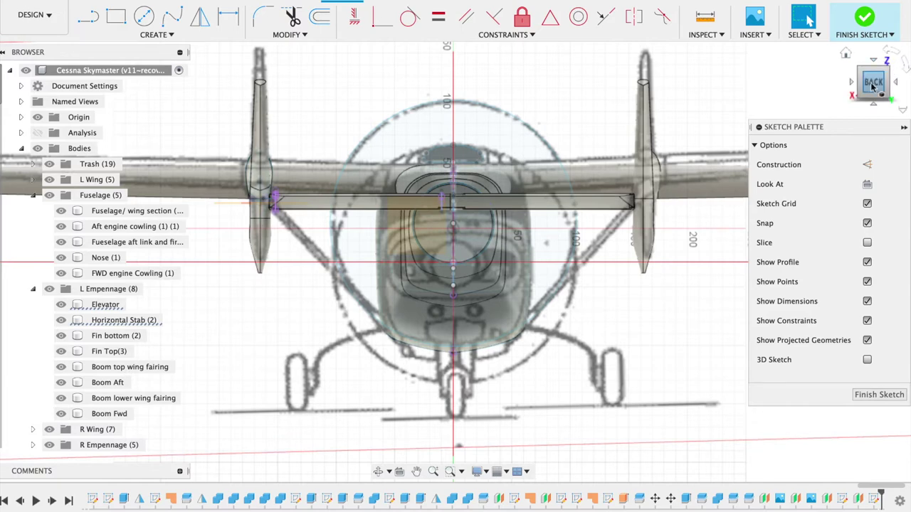
Hide the Canvases folder so only the solid aircraft shows
left_click_drag(875, 84, 876, 97)
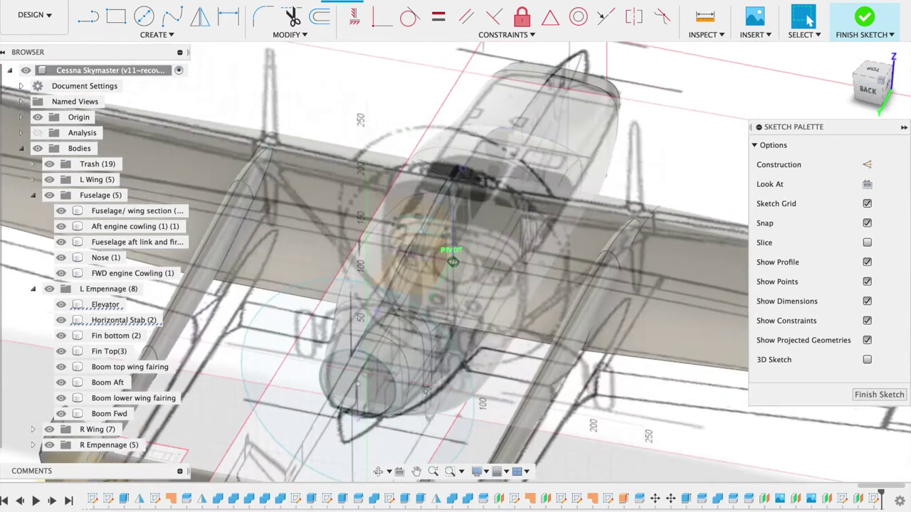
left_click_drag(876, 98, 869, 109)
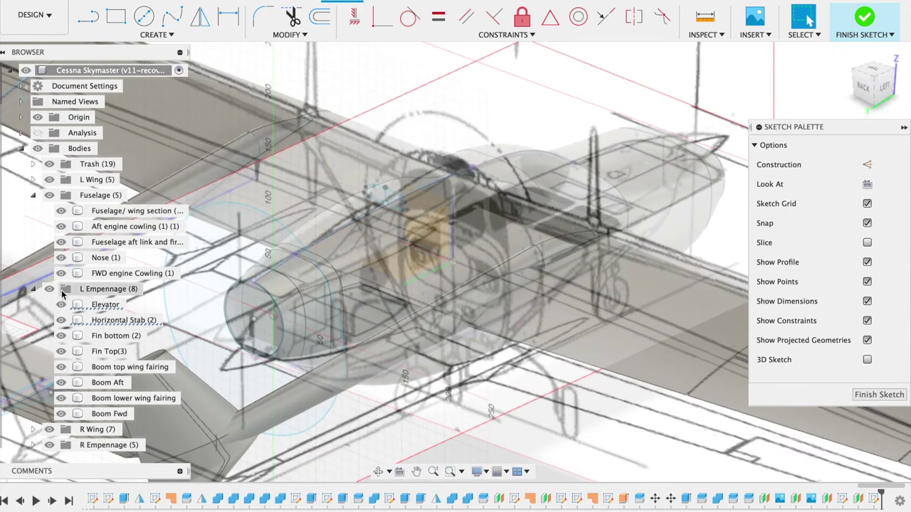
scroll(47, 251, "down", 1)
scroll(57, 419, "down", 7)
scroll(57, 419, "down", 3)
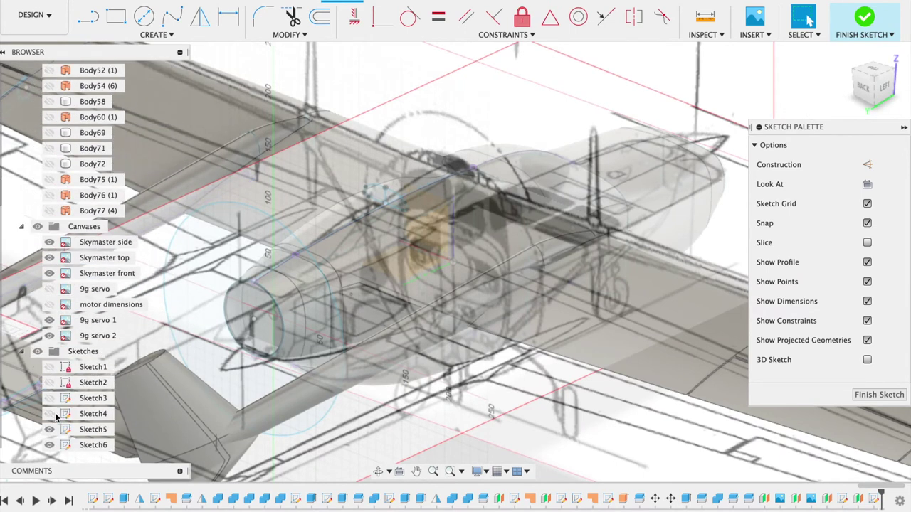
left_click(42, 227)
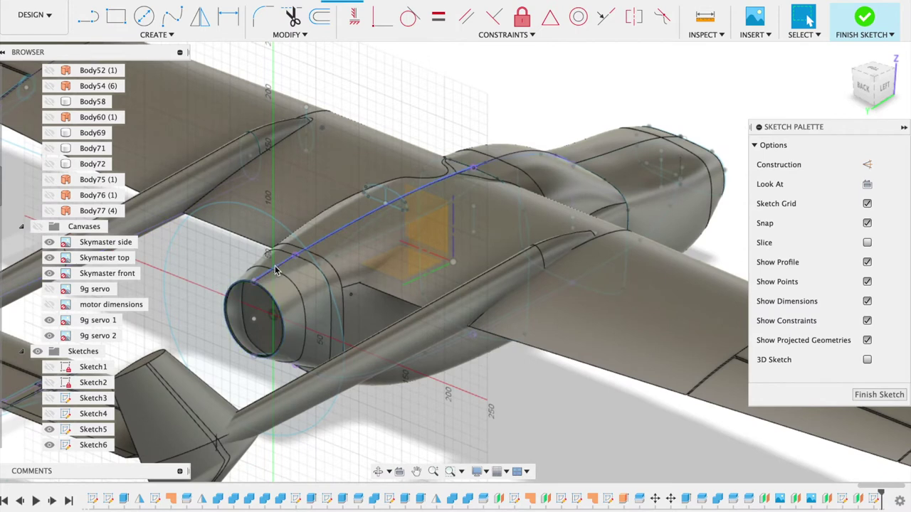
Use Project / Include > Intersect on the two aft nacelle faces
left_click(155, 34)
mouse_move(118, 256)
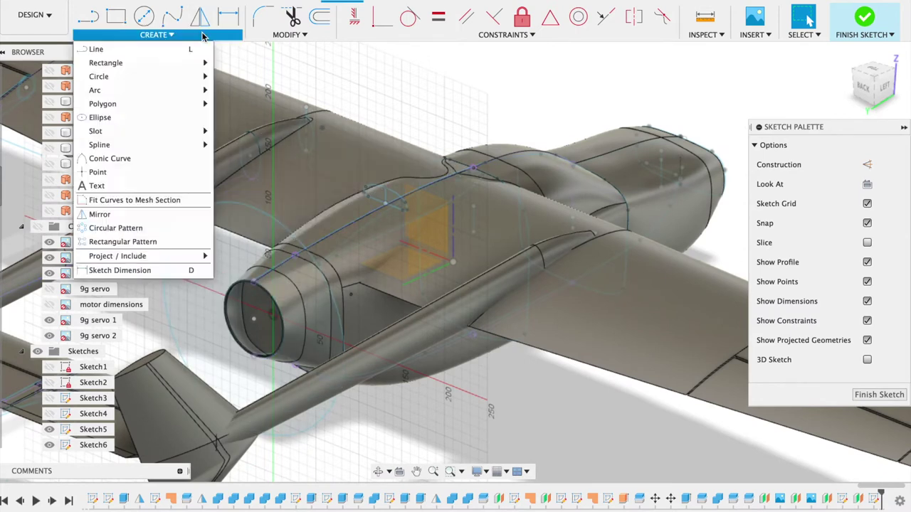
left_click(246, 272)
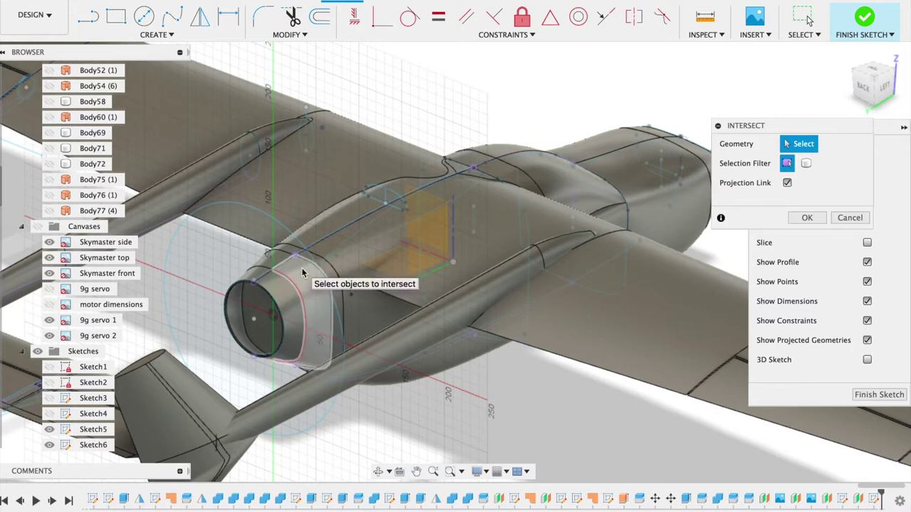
left_click(278, 259)
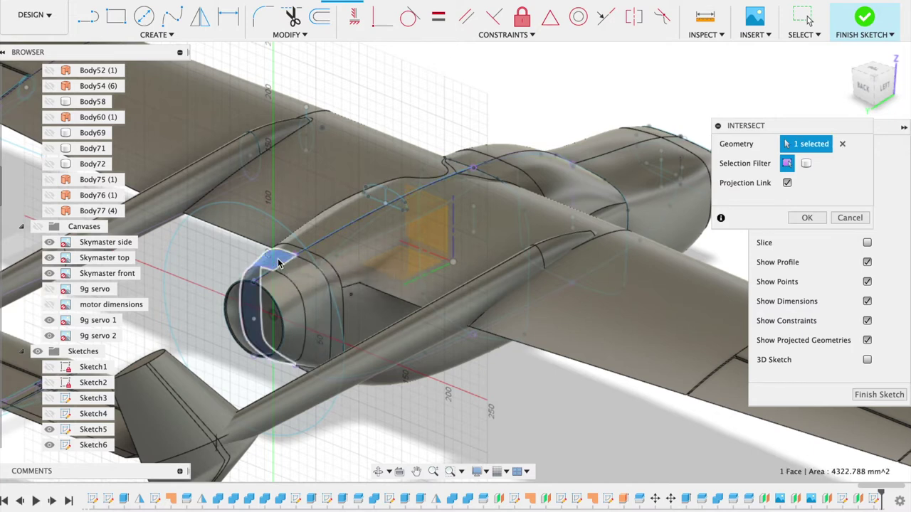
left_click(296, 272)
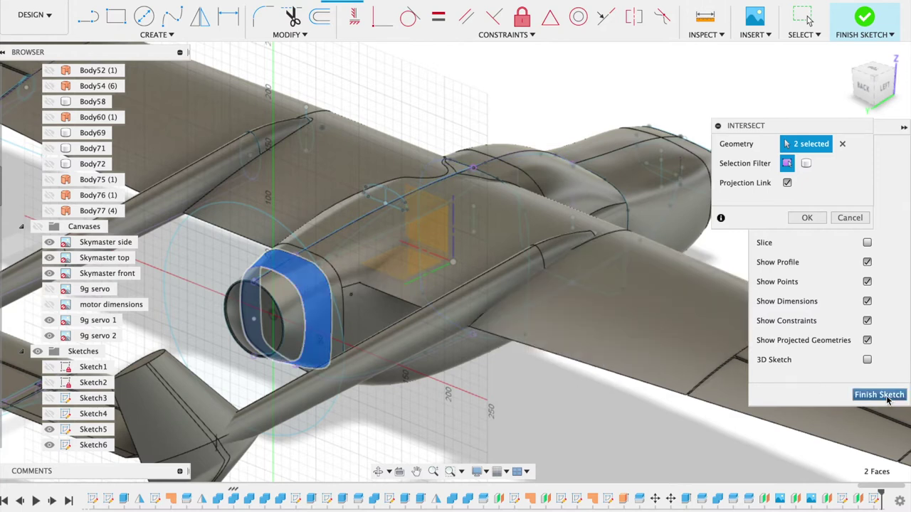
left_click(801, 217)
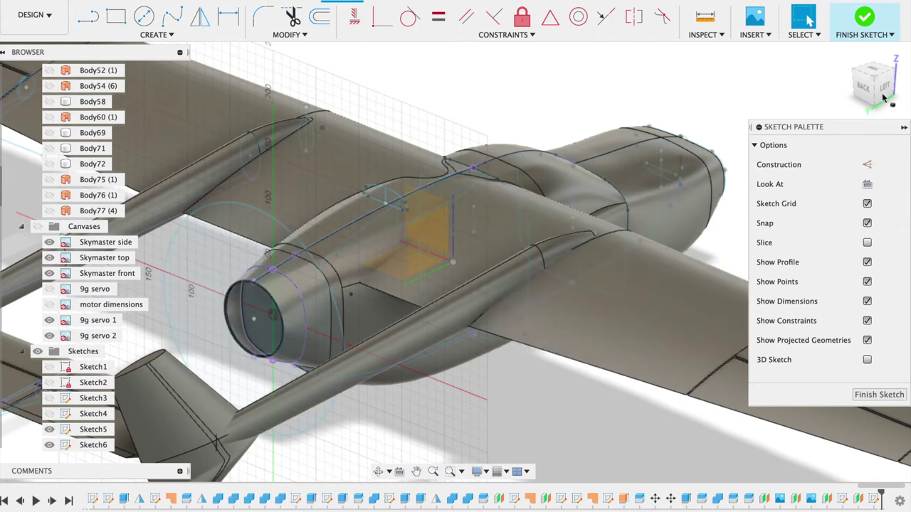
Show the canvases again with the Skymaster front canvas hidden, orbiting to inspect the sketch curves
left_click_drag(873, 89, 857, 99)
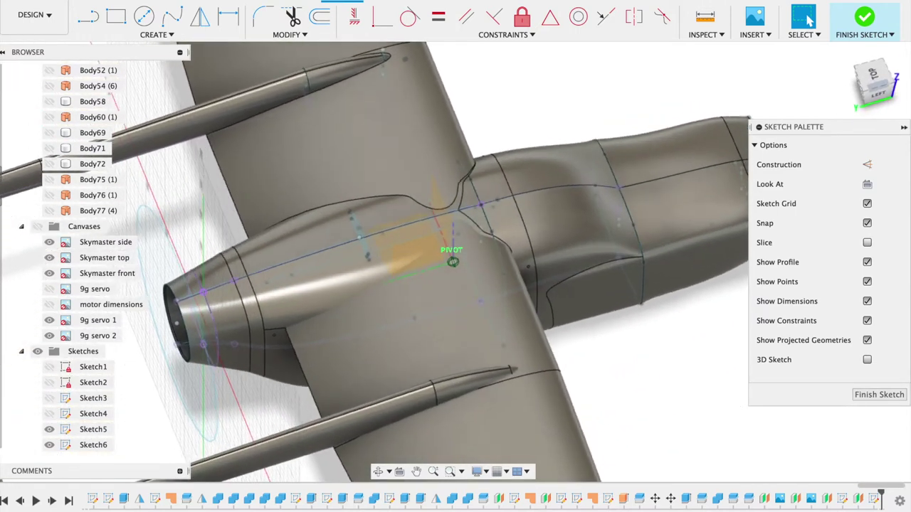
middle_click_drag(452, 262, 448, 266, "shift")
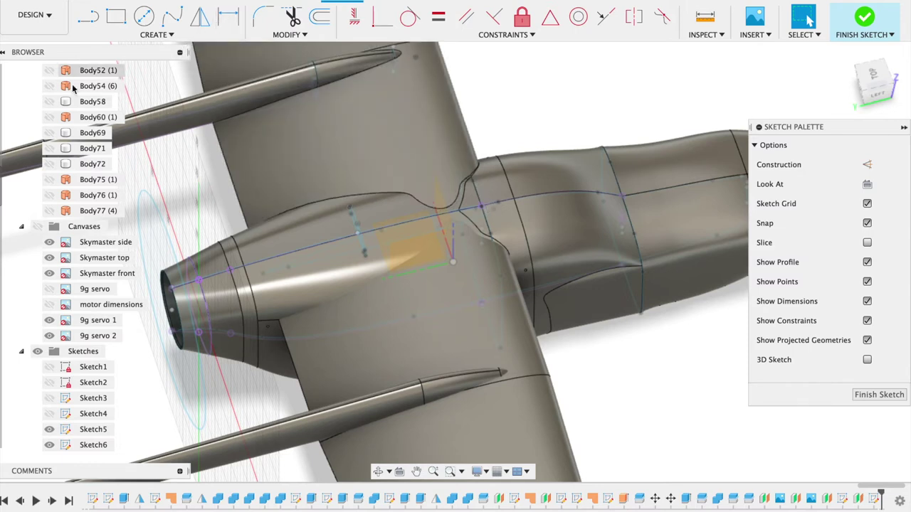
left_click(37, 226)
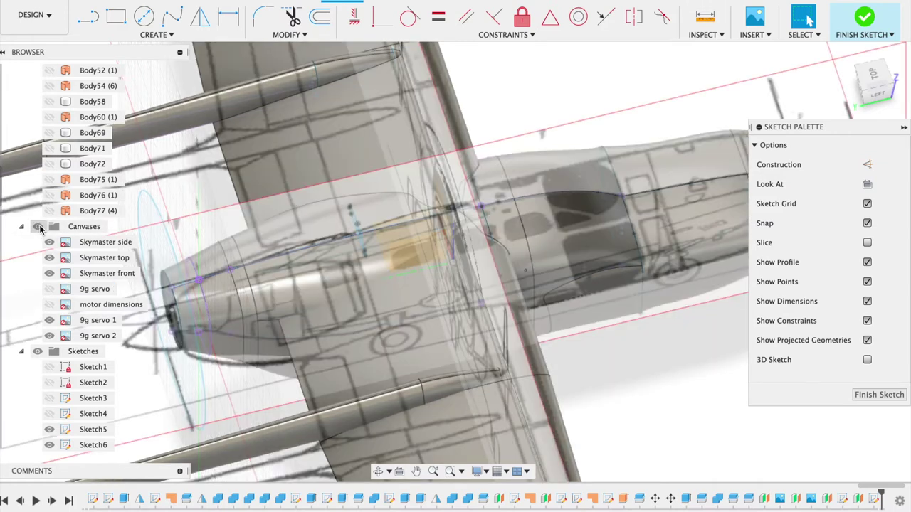
left_click(51, 243)
left_click(49, 273)
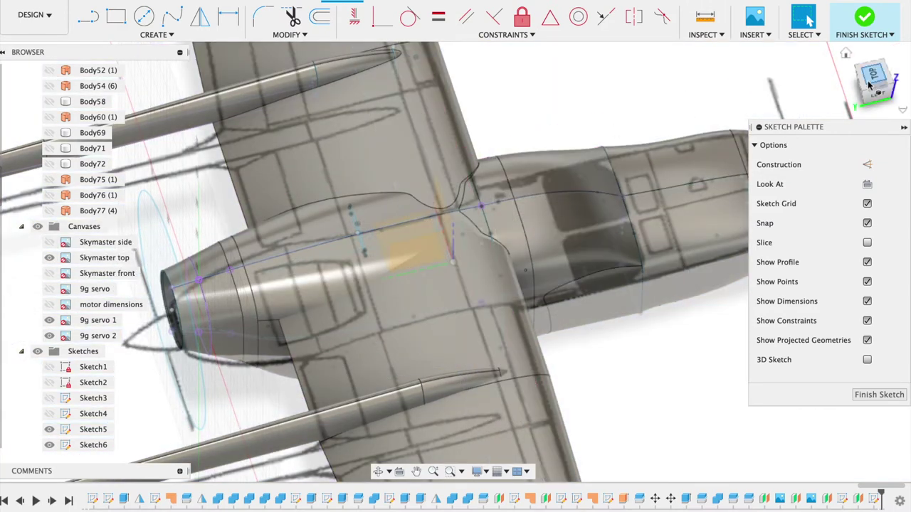
left_click_drag(868, 84, 867, 107)
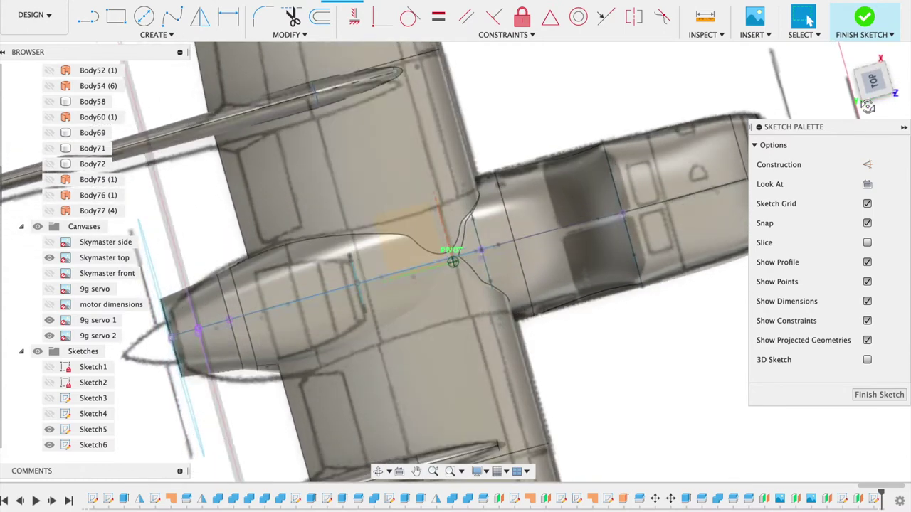
left_click_drag(867, 107, 847, 46)
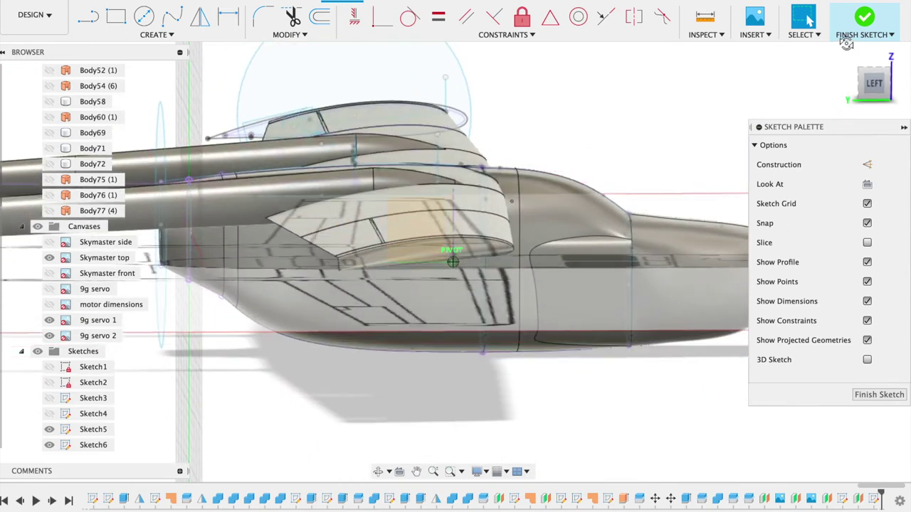
mouse_move(847, 47)
left_mouse_down()
mouse_move(861, 71)
mouse_move(803, 116)
mouse_move(737, 94)
left_mouse_up()
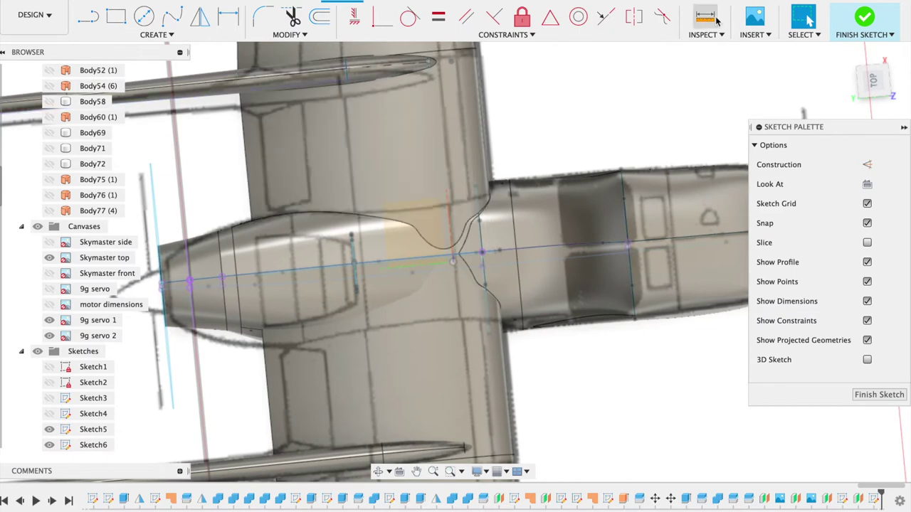
Finish the sketch and add a construction plane 20 mm from the fuselage section face
left_click(862, 20)
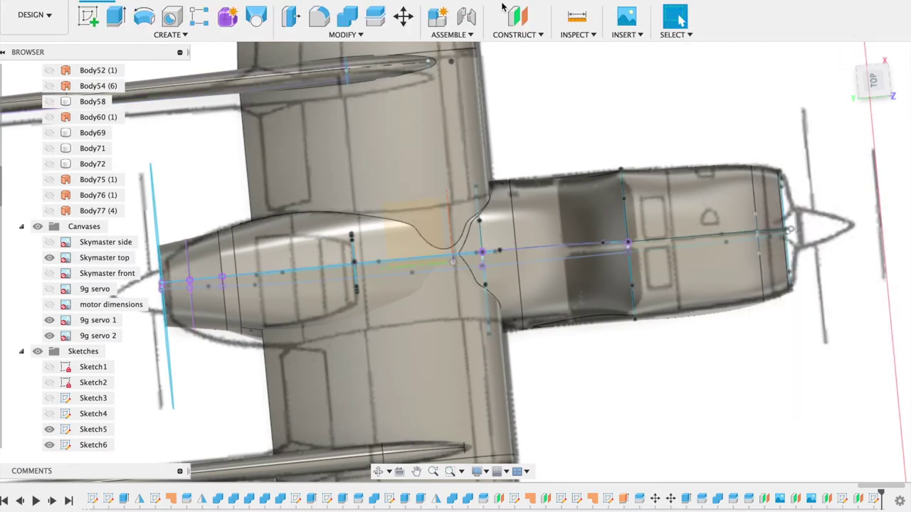
left_click(517, 16)
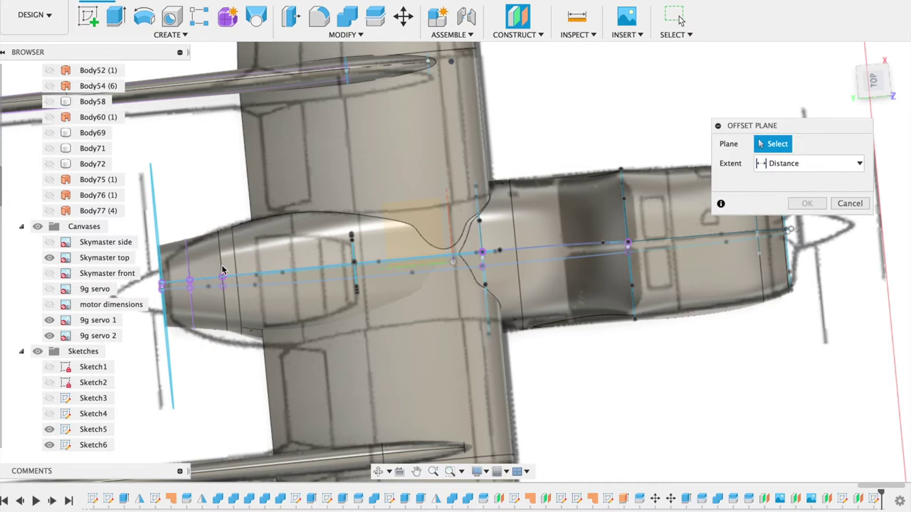
left_click(252, 325)
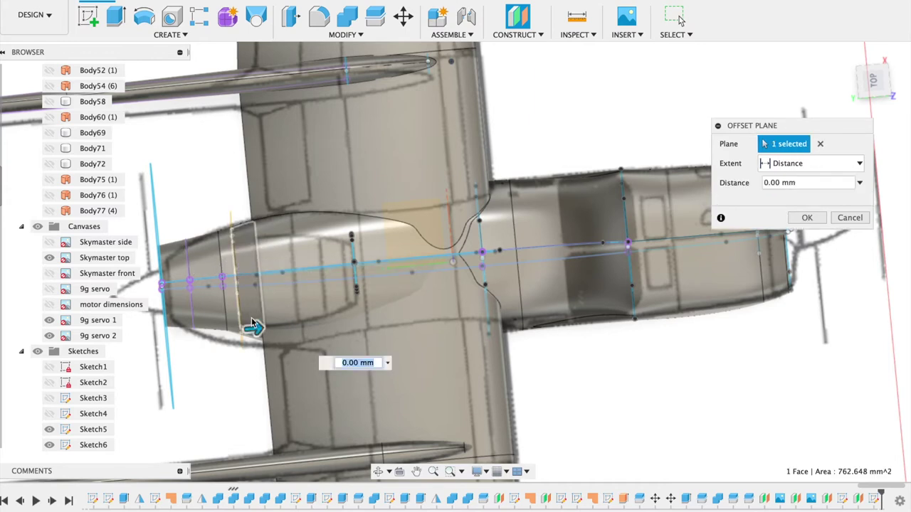
left_click_drag(255, 327, 279, 326)
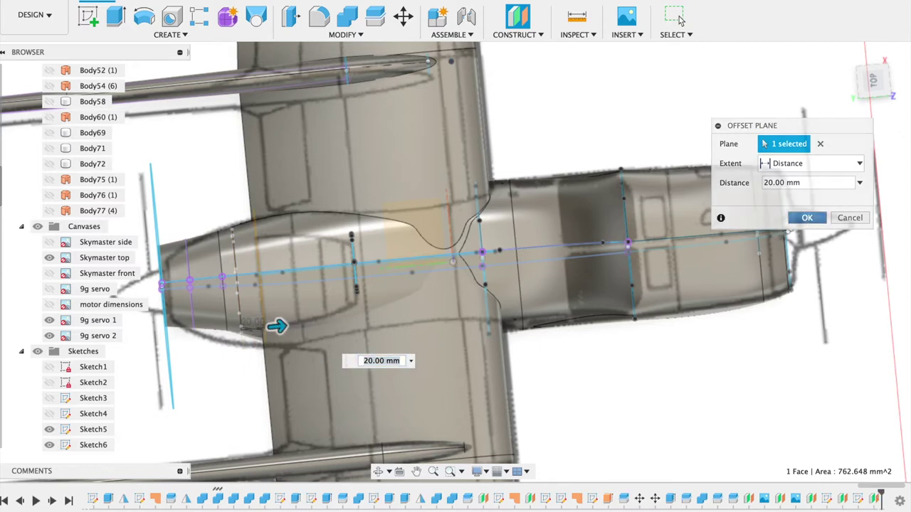
left_click(806, 219)
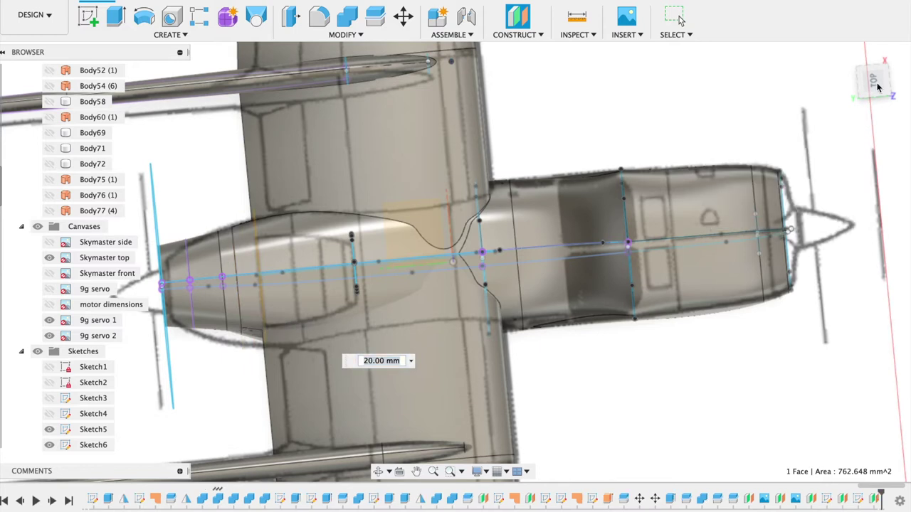
Start a new sketch on the 20 mm offset plane
left_click(875, 86)
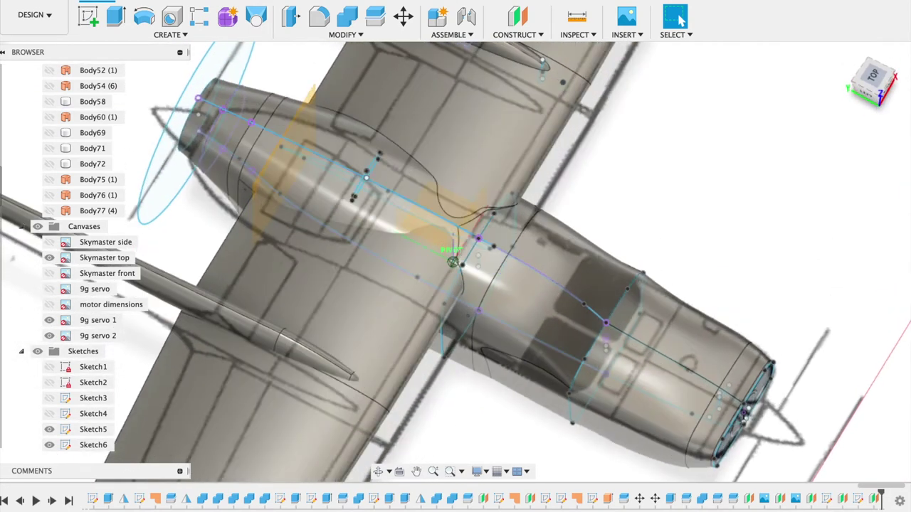
left_click(89, 16)
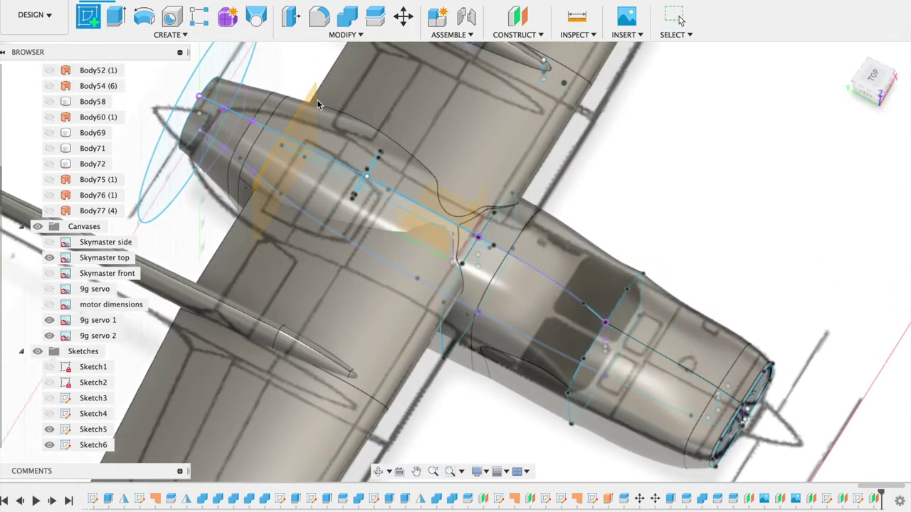
left_click(318, 96)
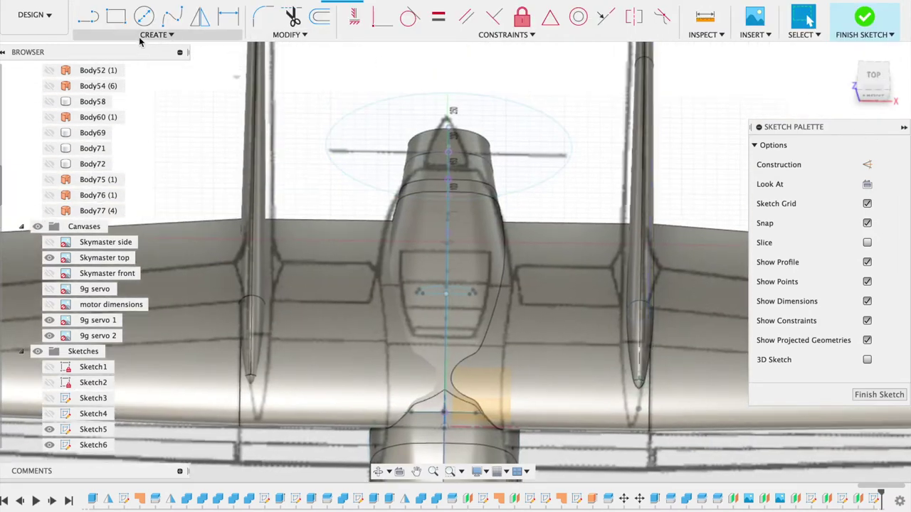
Intersect both fuselage faces with the 20 mm offset sketch plane, then view from the front
left_click(146, 34)
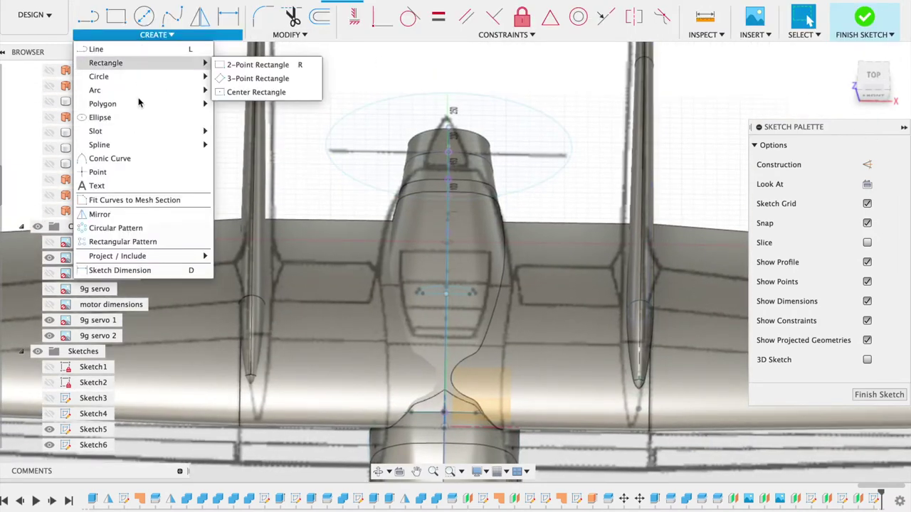
mouse_move(117, 256)
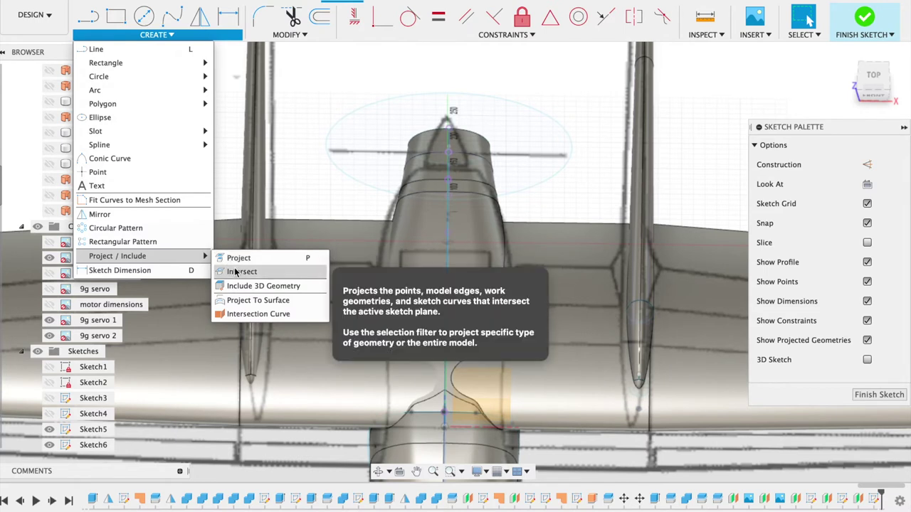
left_click(236, 273)
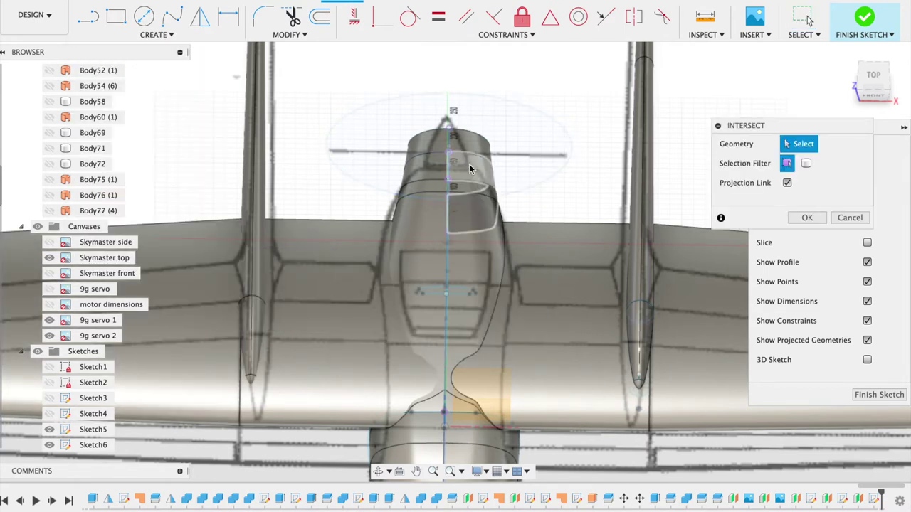
left_click(420, 207)
left_click(480, 217)
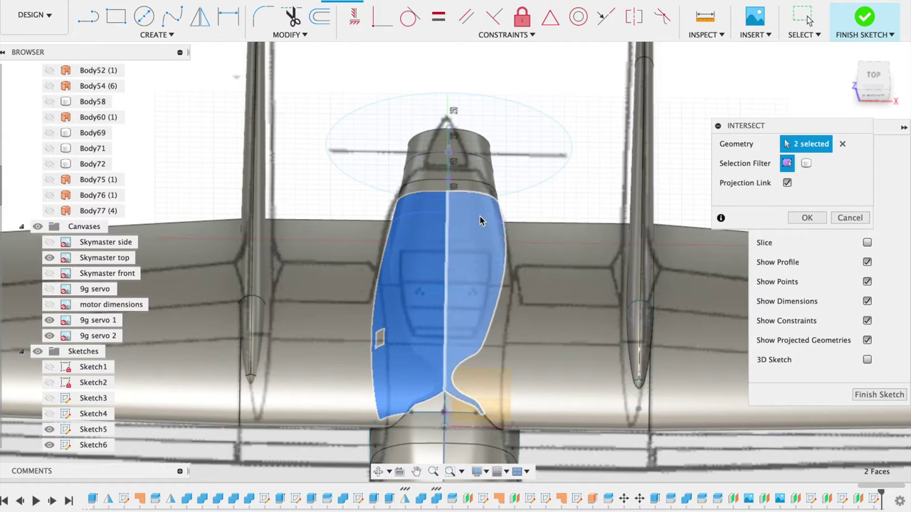
left_click(807, 219)
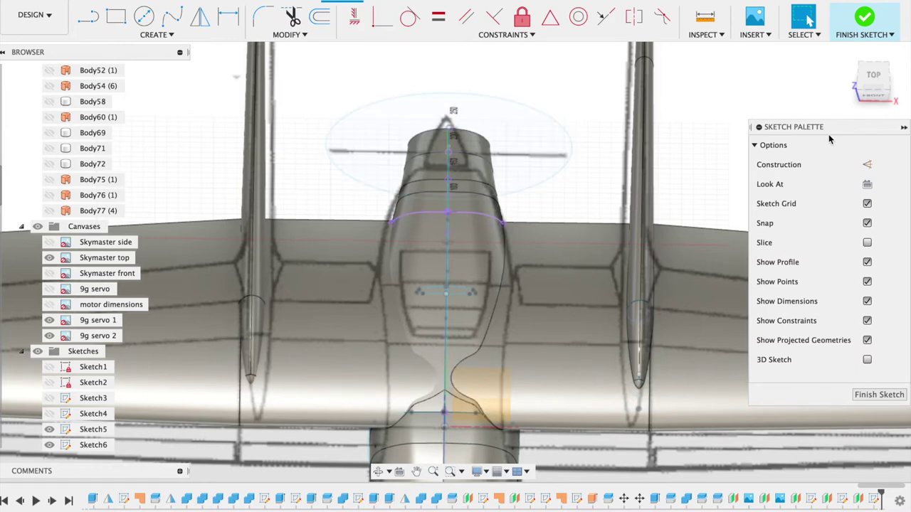
left_click(876, 97)
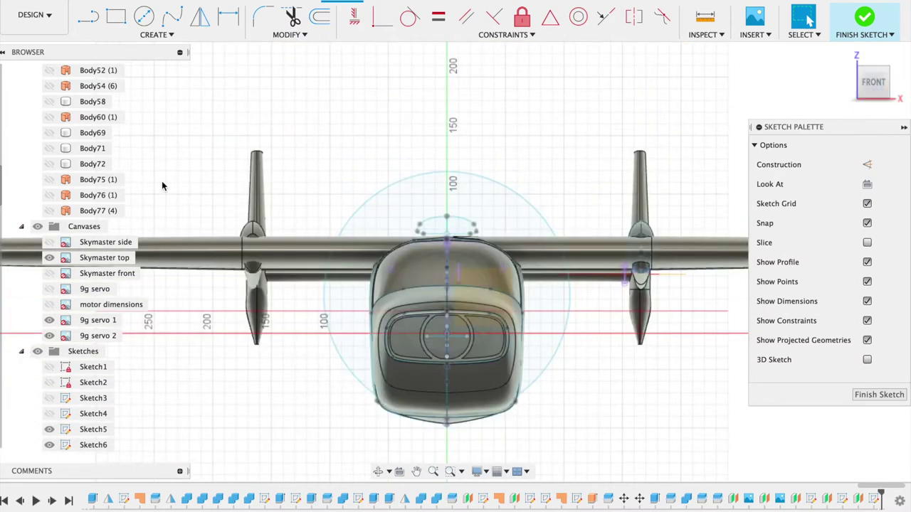
Hide the Bodies folder so only sketch curves and drawings show, in an isometric view
scroll(36, 178, "up", 5)
scroll(35, 163, "up", 5)
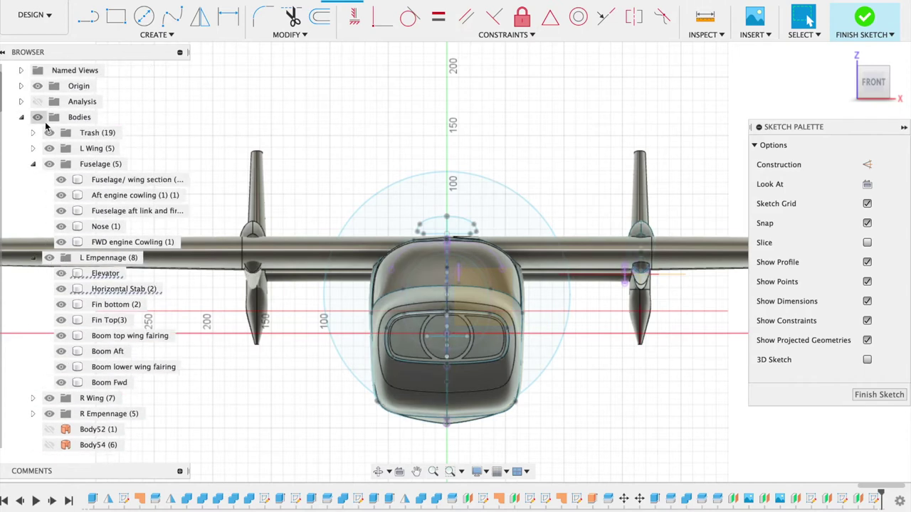
left_click(39, 118)
scroll(435, 280, "up", 3)
scroll(434, 279, "up", 2)
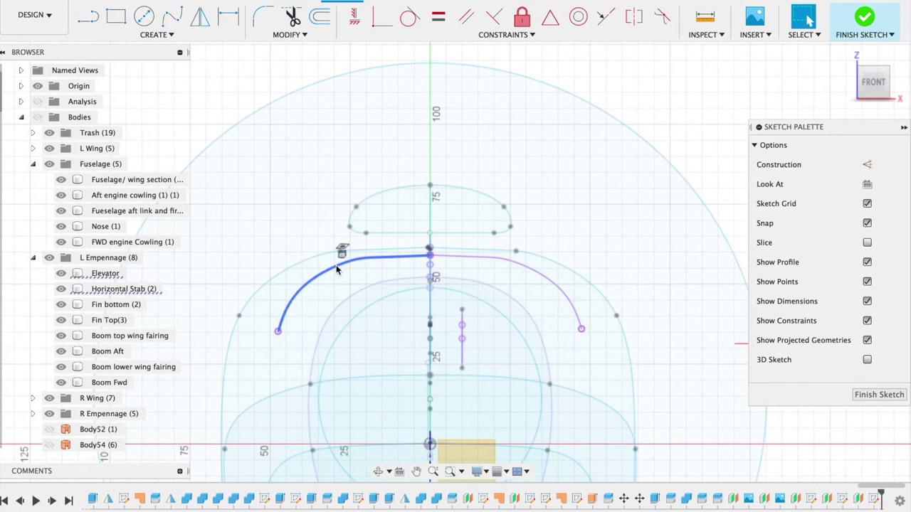
mouse_move(873, 83)
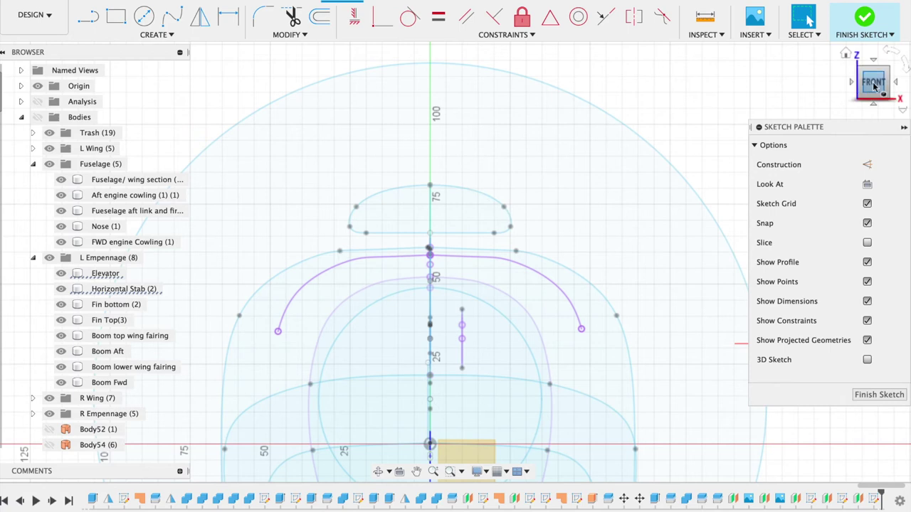
left_click(882, 74)
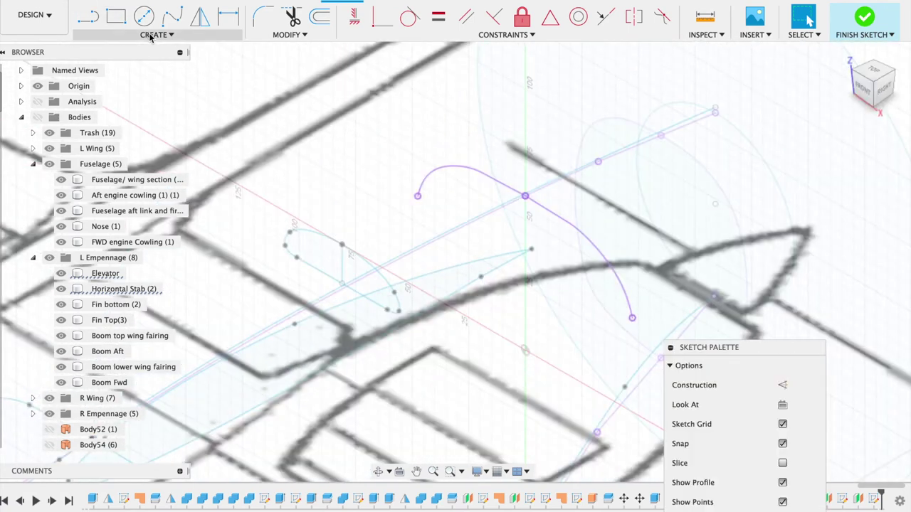
left_click(157, 34)
mouse_move(118, 256)
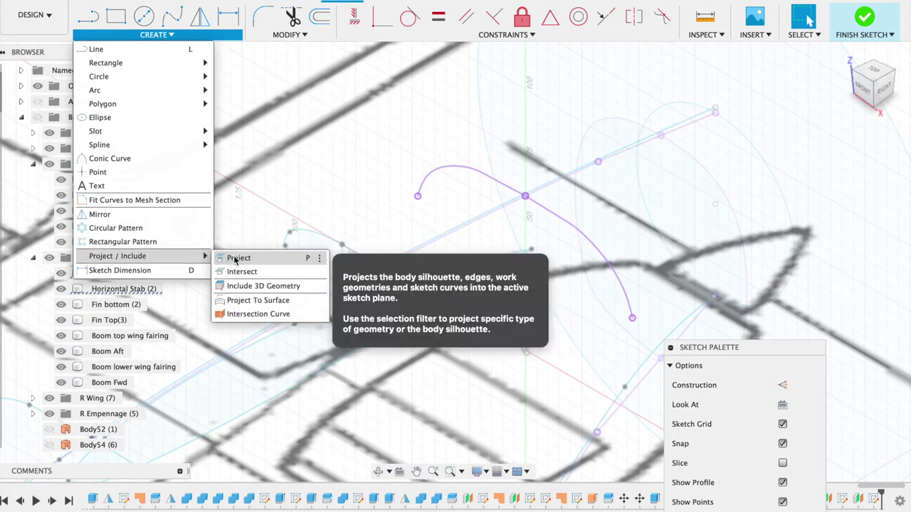
Project the ellipse curve segments into the sketch
left_click(236, 258)
left_click(328, 237)
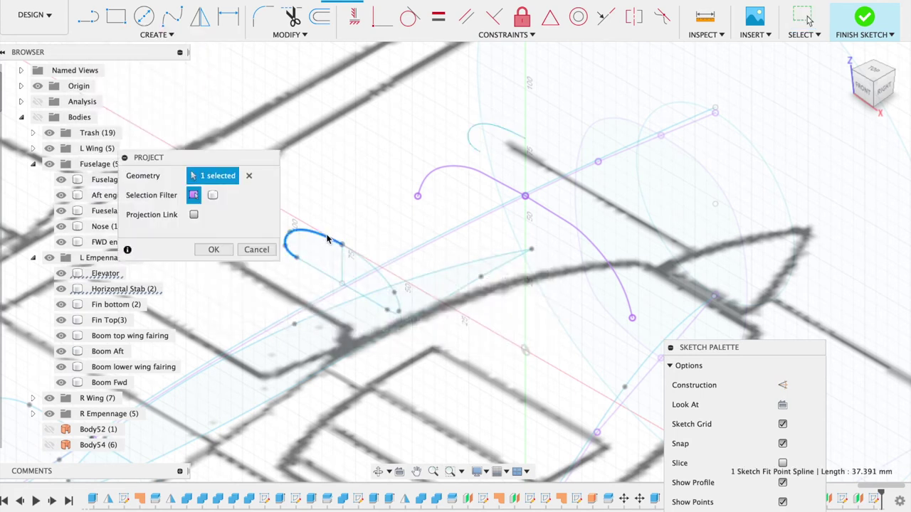
left_click(352, 288)
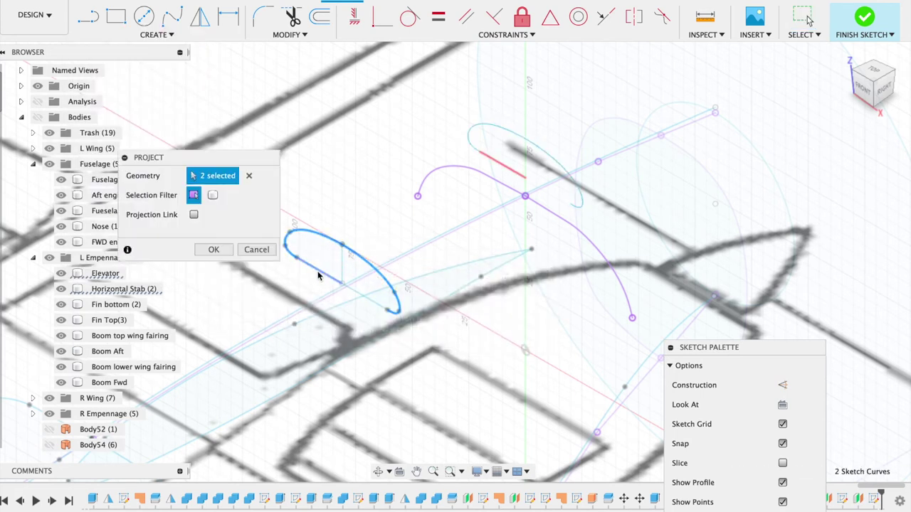
left_click(356, 293)
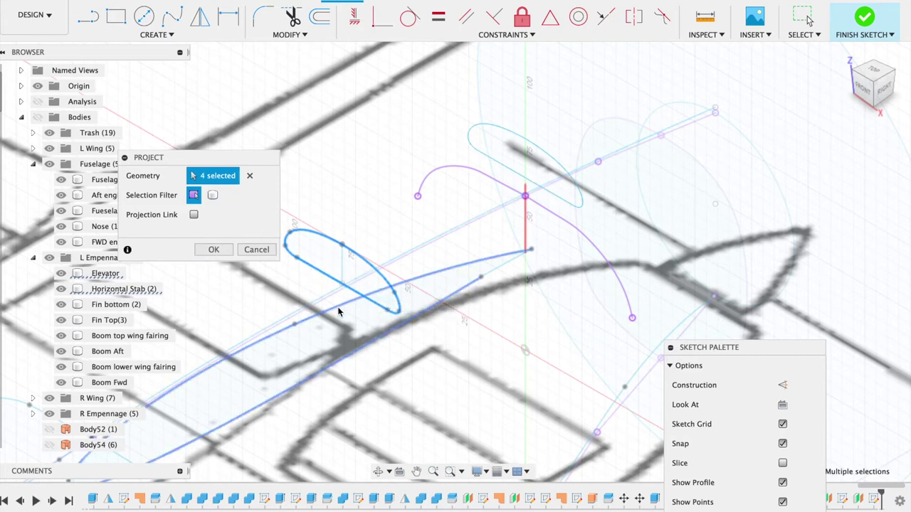
left_click(214, 251)
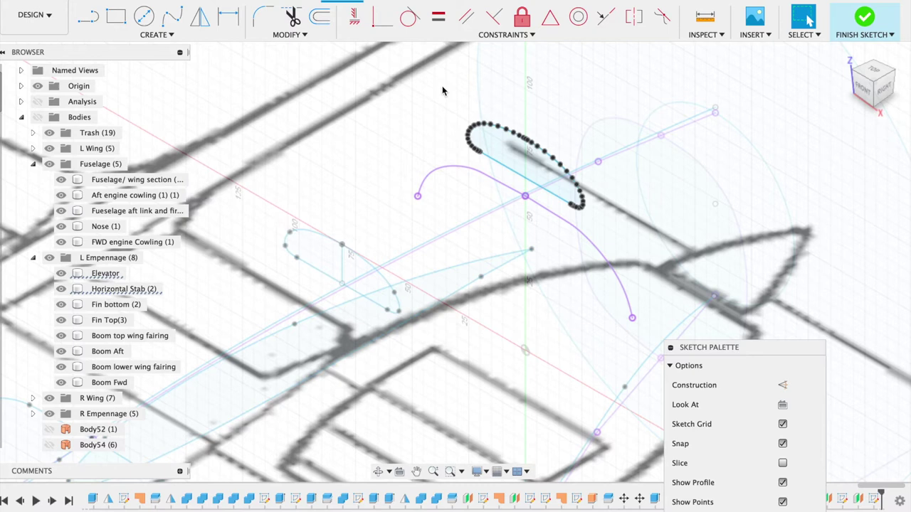
Offset the projected ellipse 10.513 mm outward
left_click(318, 19)
left_click(511, 134)
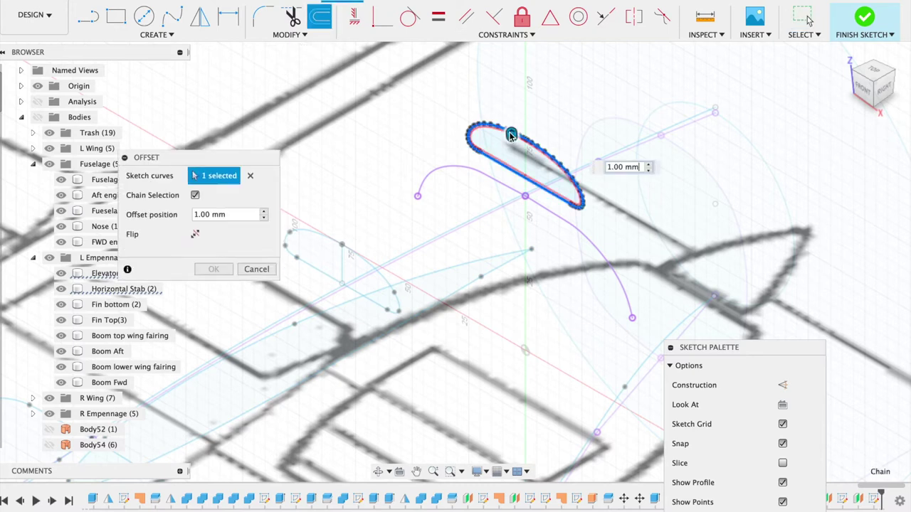
left_click_drag(513, 136, 502, 106)
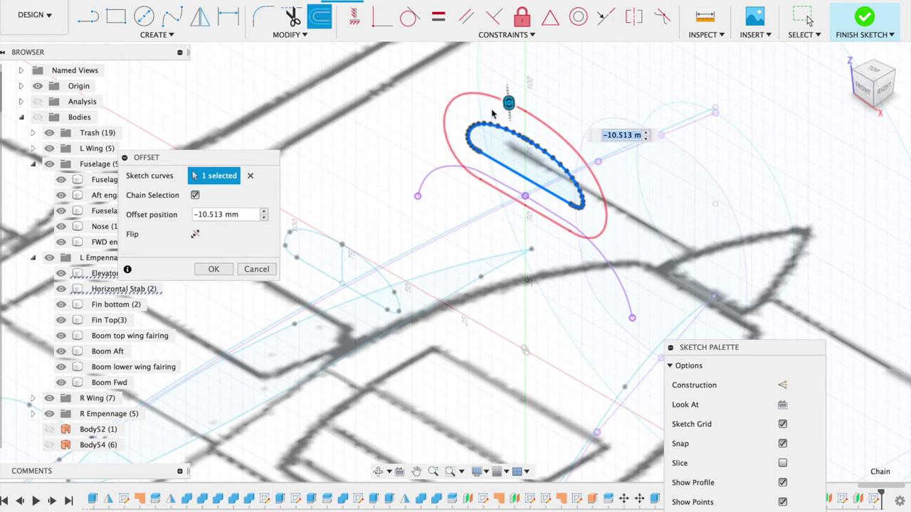
left_click(216, 270)
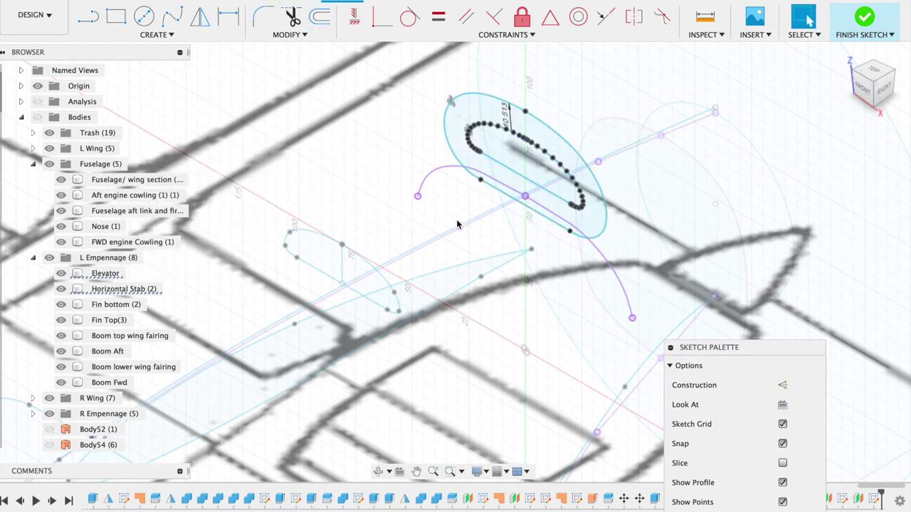
left_click(288, 34)
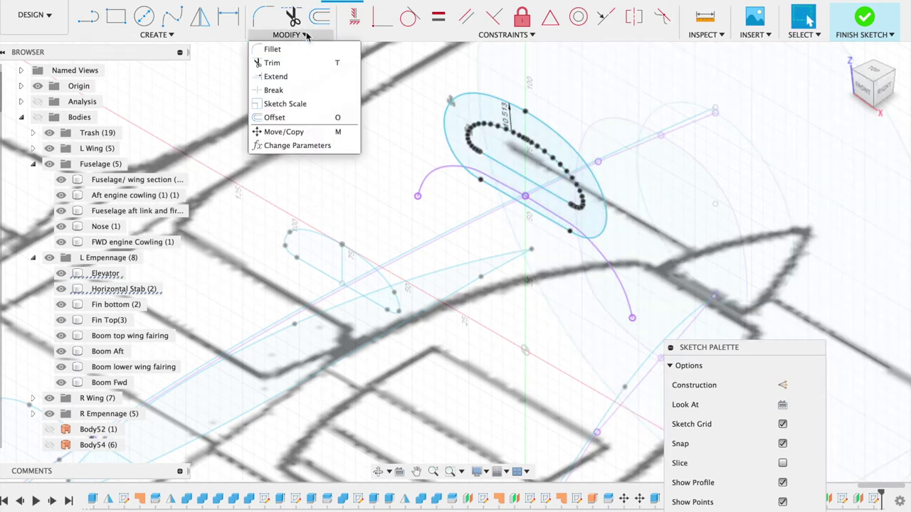
Shift the offset ellipse and three ellipse curves -17 mm along Y, then finish the sketch
left_click(285, 128)
left_click(518, 116)
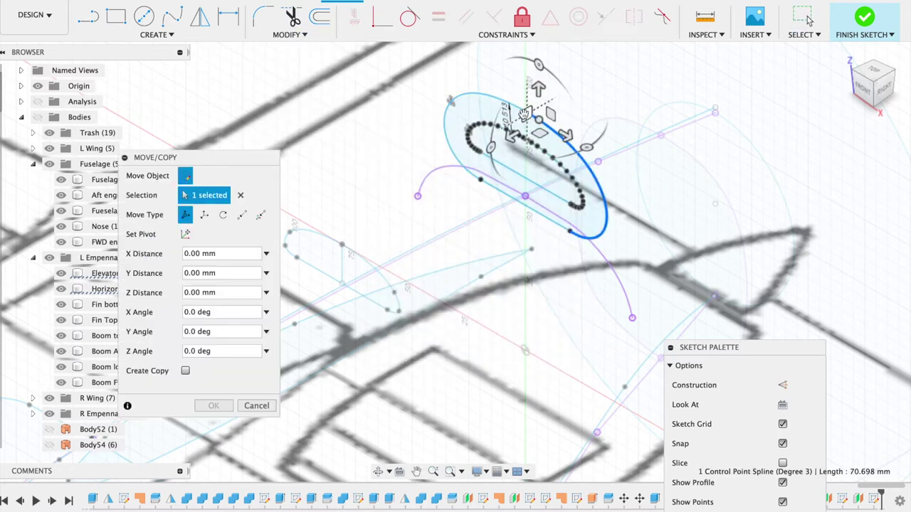
left_click(509, 114)
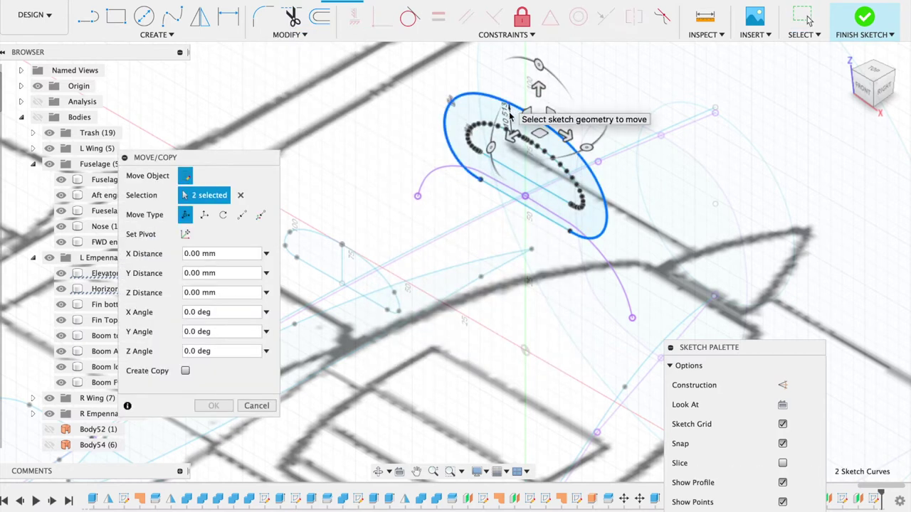
left_click(498, 189)
left_click(542, 220)
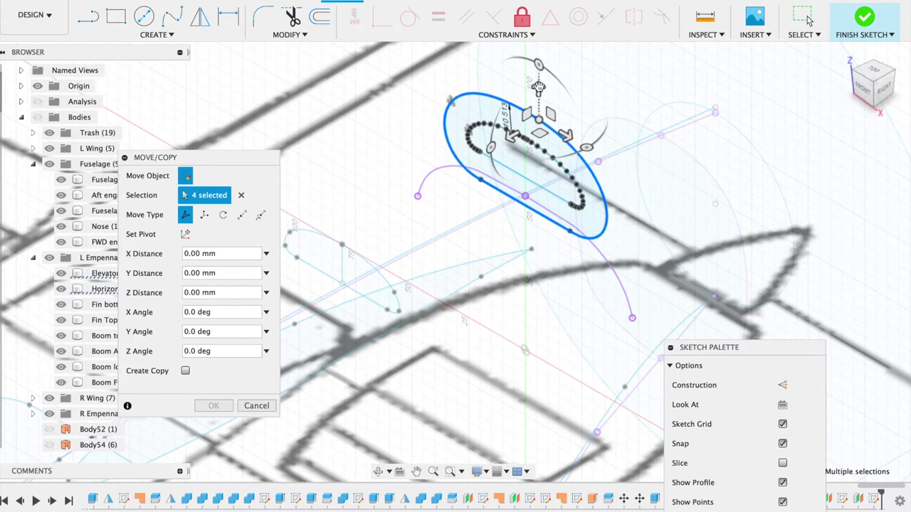
left_click_drag(538, 86, 538, 126)
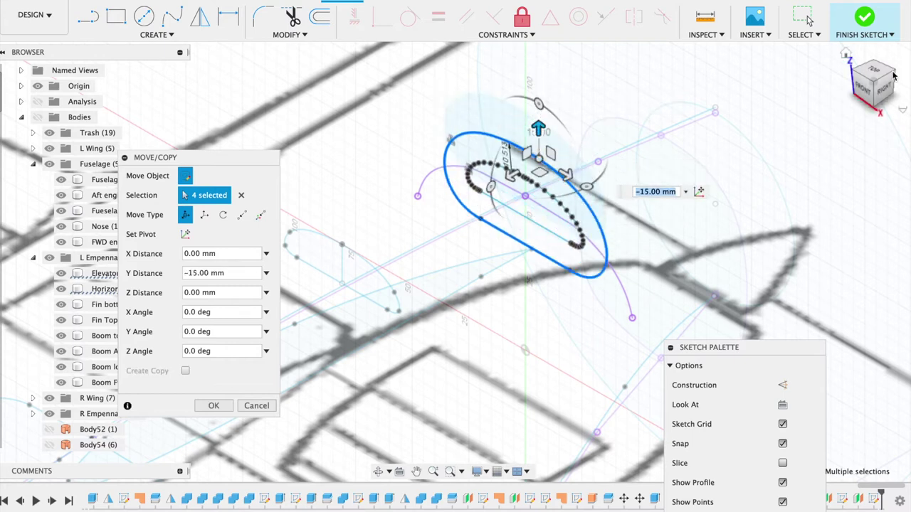
left_click(869, 74)
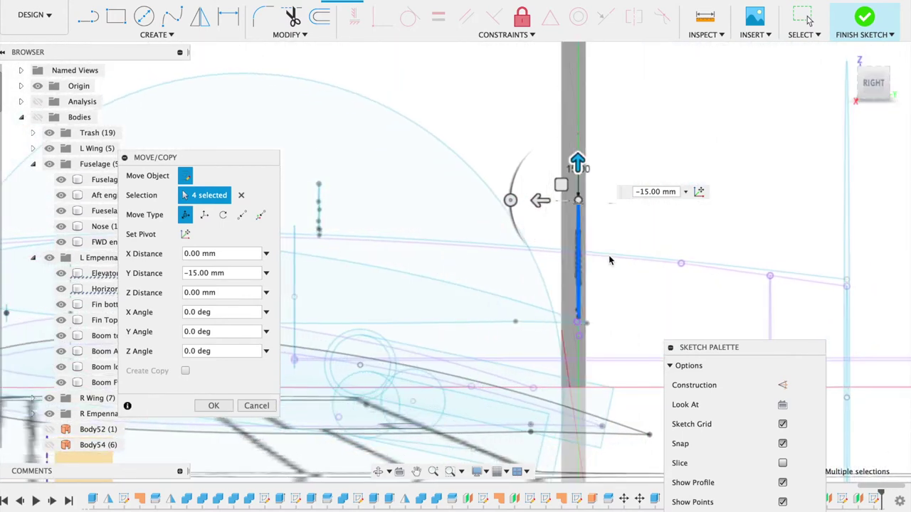
mouse_move(578, 162)
left_mouse_down()
mouse_move(578, 176)
mouse_move(578, 162)
left_mouse_up()
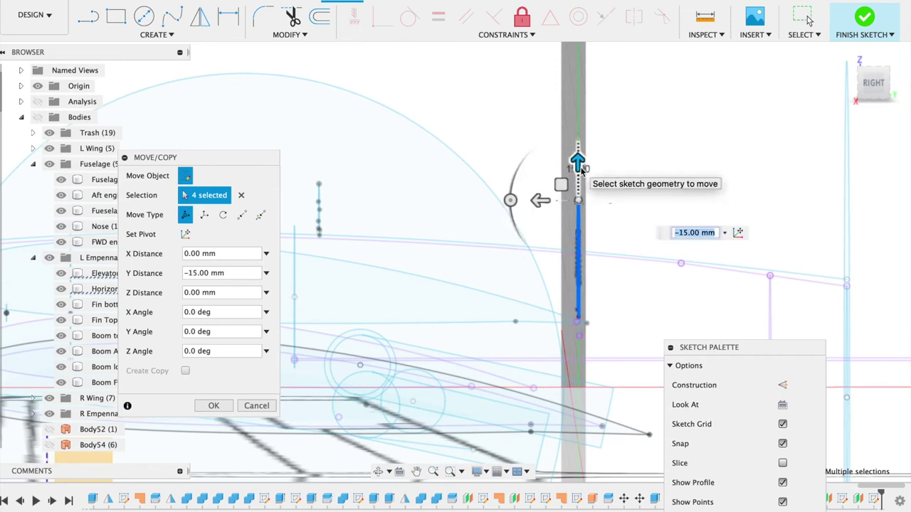
type("-17")
key("Return")
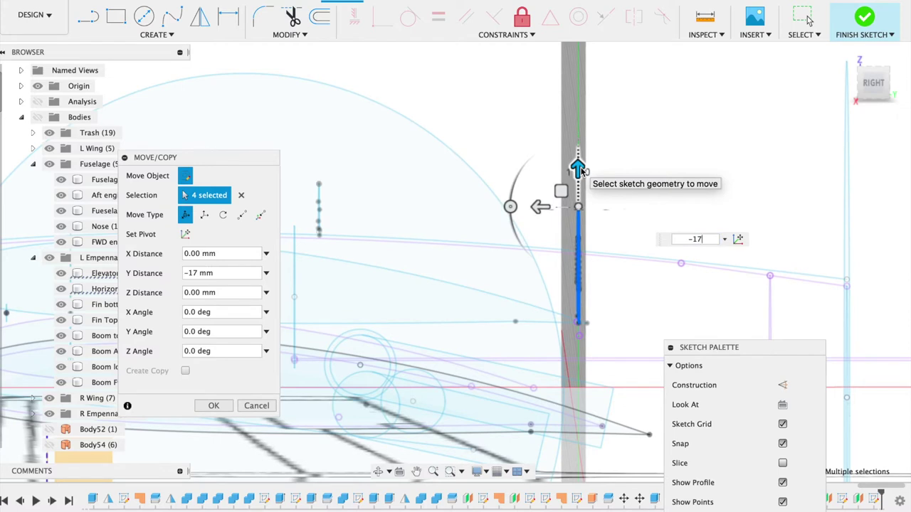
left_click_drag(729, 353, 668, 236)
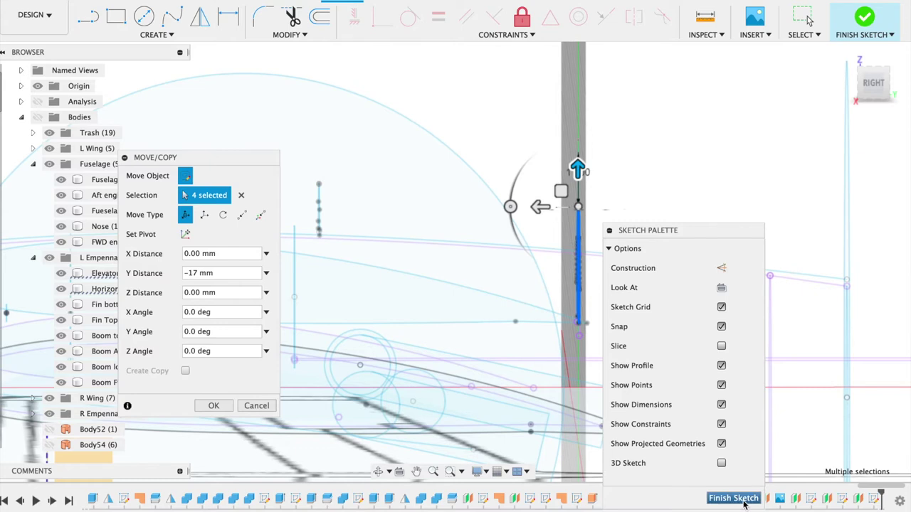
left_click(864, 18)
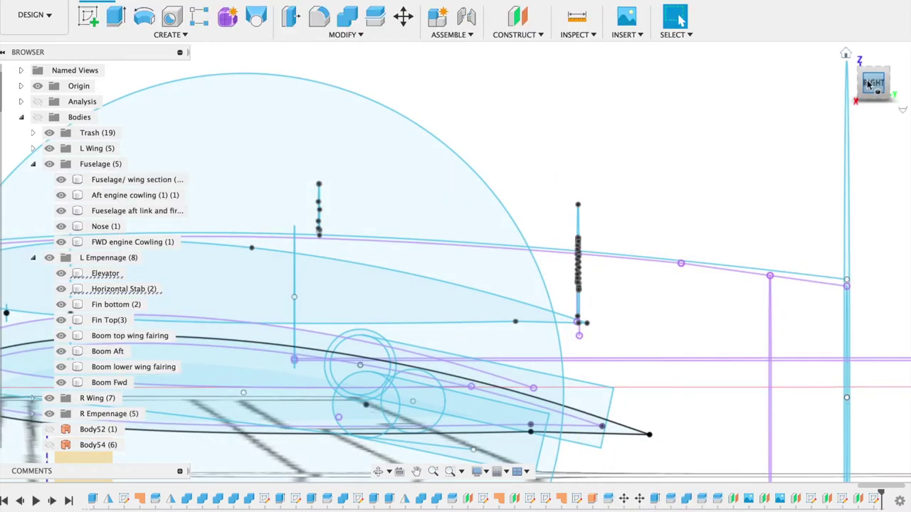
Reopen the profile sketch for editing and orbit to an oblique view
left_click_drag(874, 80, 898, 100)
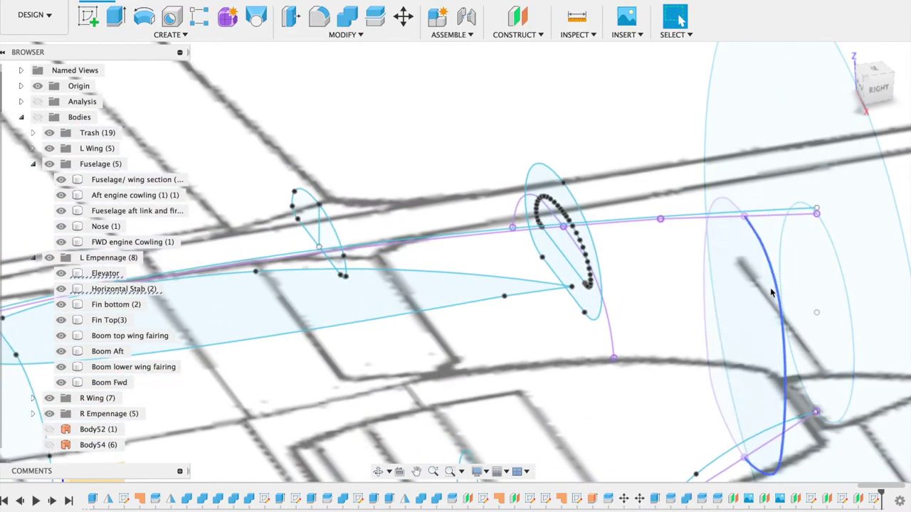
middle_click_drag(766, 262, 588, 219, "shift")
double_click(588, 219)
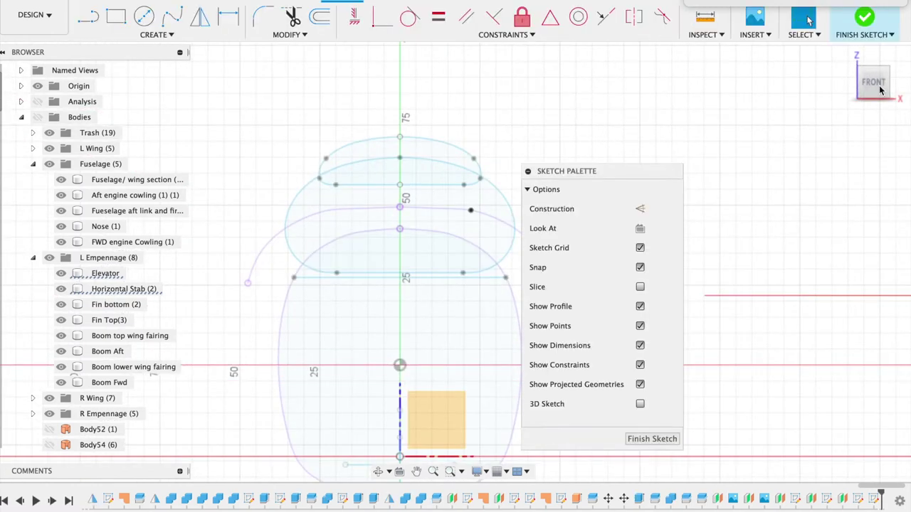
mouse_move(874, 85)
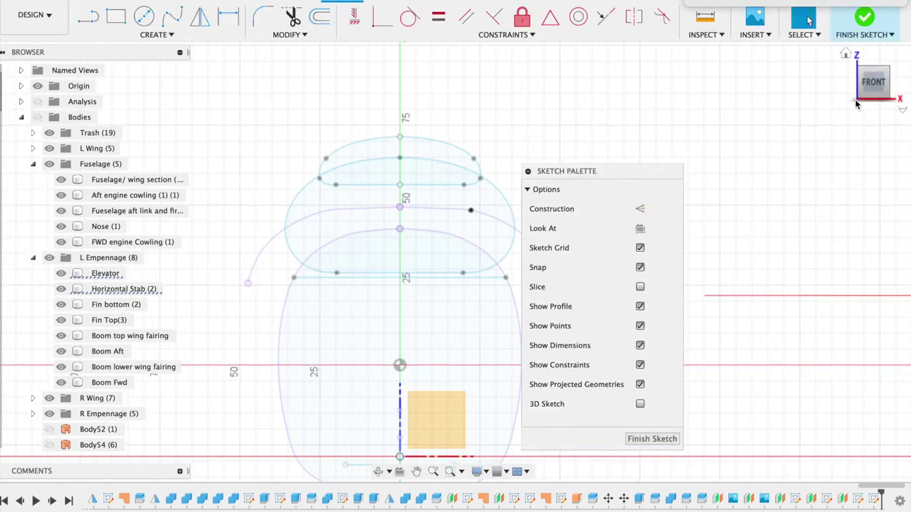
left_click_drag(873, 90, 567, 325)
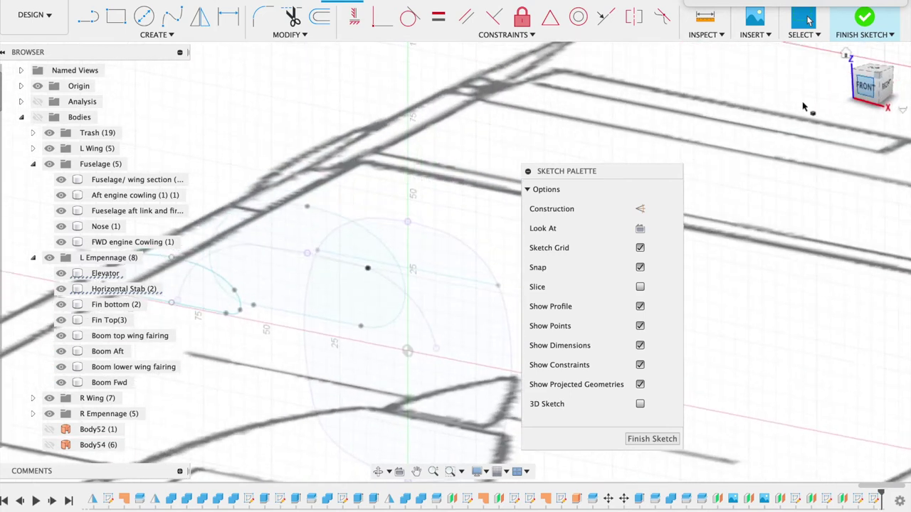
Project the big arc, left arc, lower line and last loop curve into the sketch
left_click(157, 34)
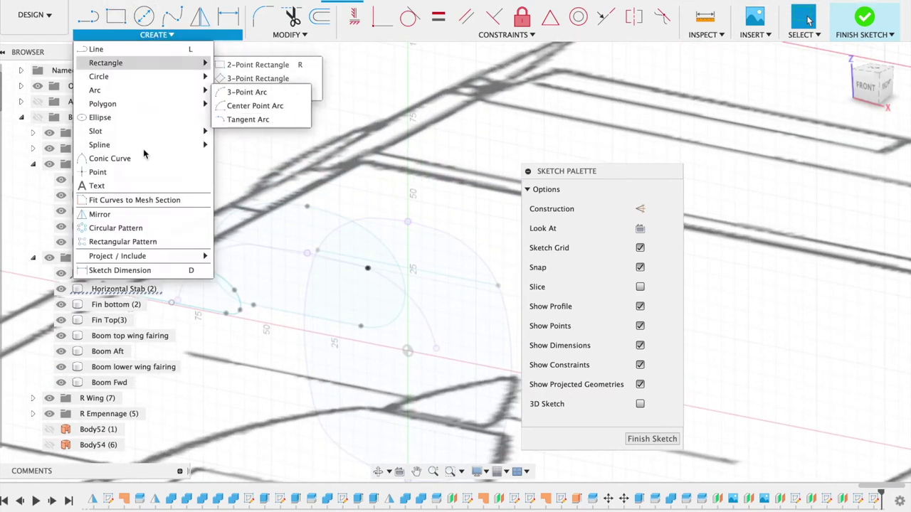
mouse_move(117, 255)
left_click(235, 257)
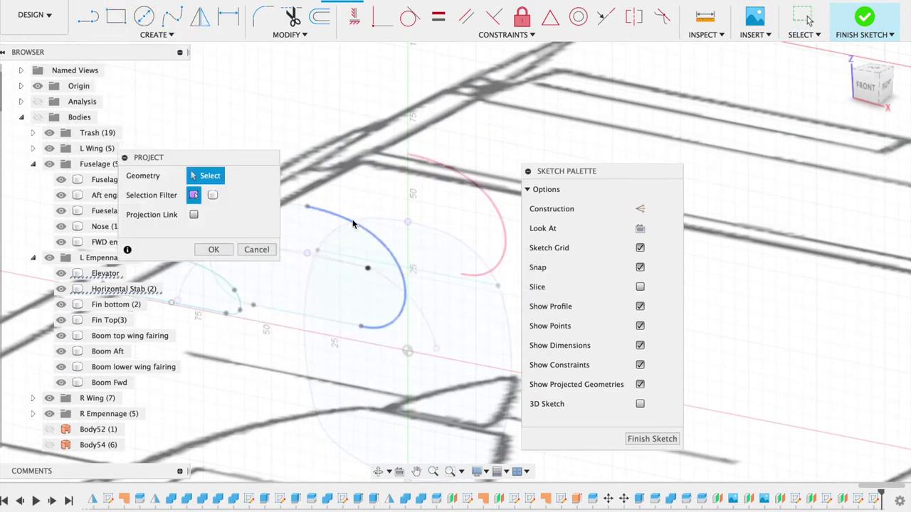
left_click(338, 216)
left_click(294, 203)
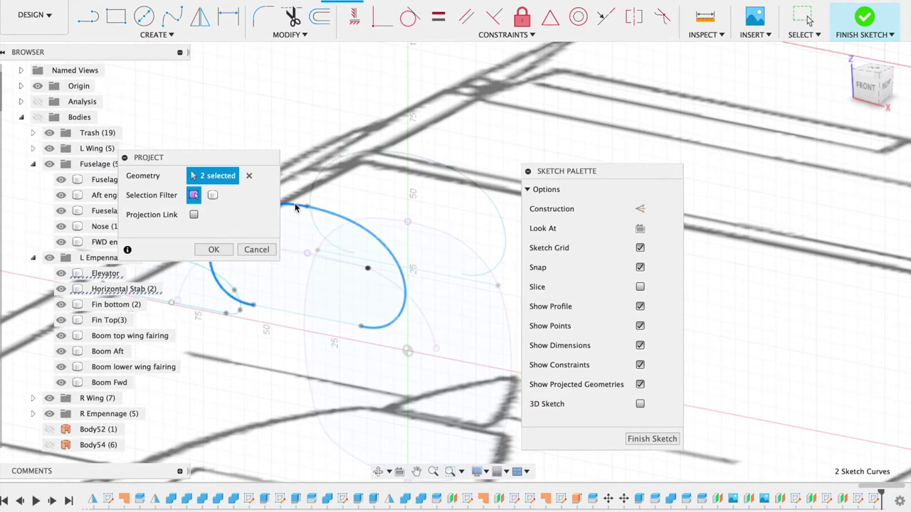
left_click(289, 316)
left_click(334, 323)
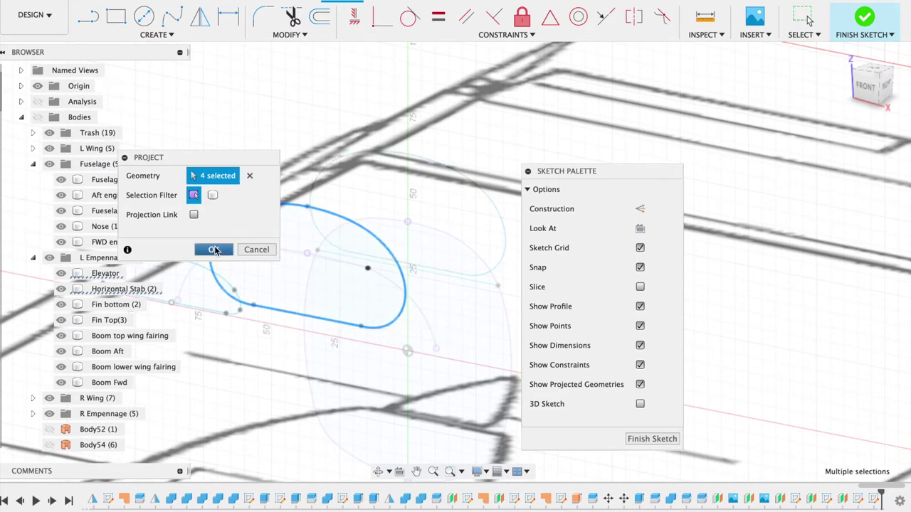
left_click(215, 250)
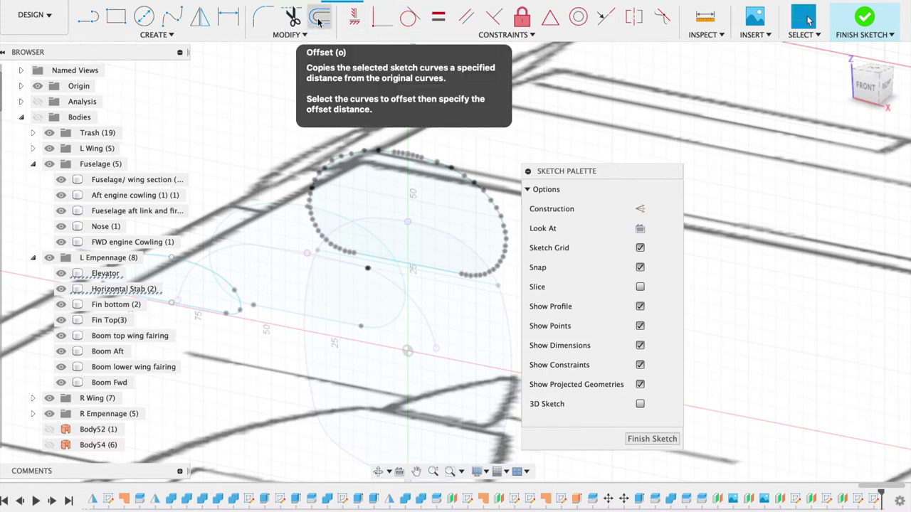
Move the projected spline, bottom line and remaining loop curves -20 mm along Y
left_click(281, 34)
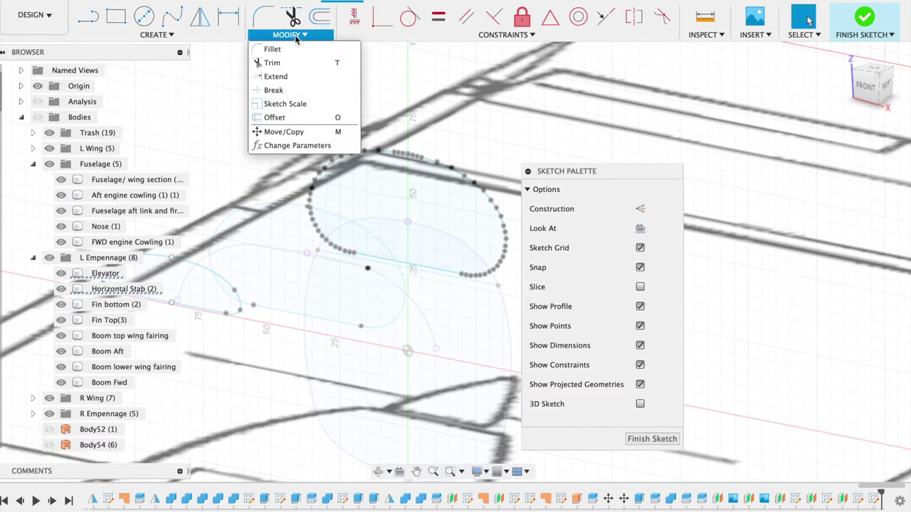
left_click(283, 131)
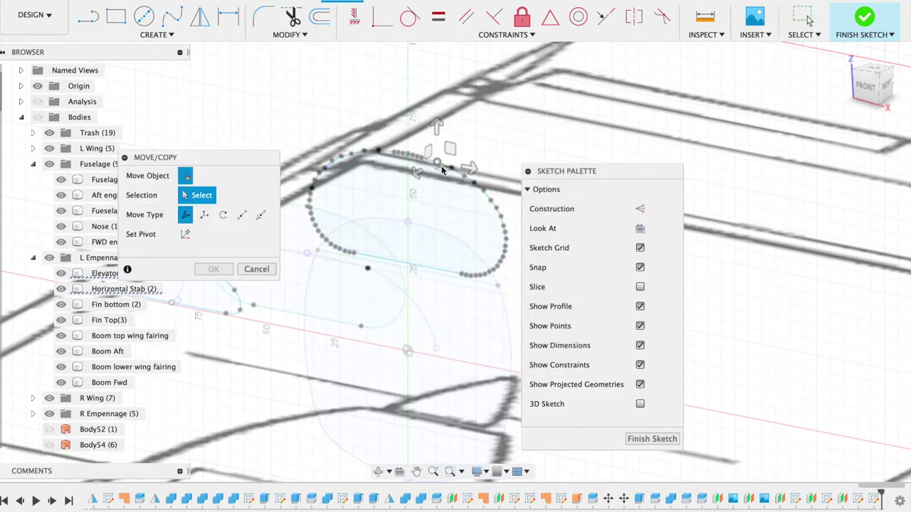
left_click(441, 165)
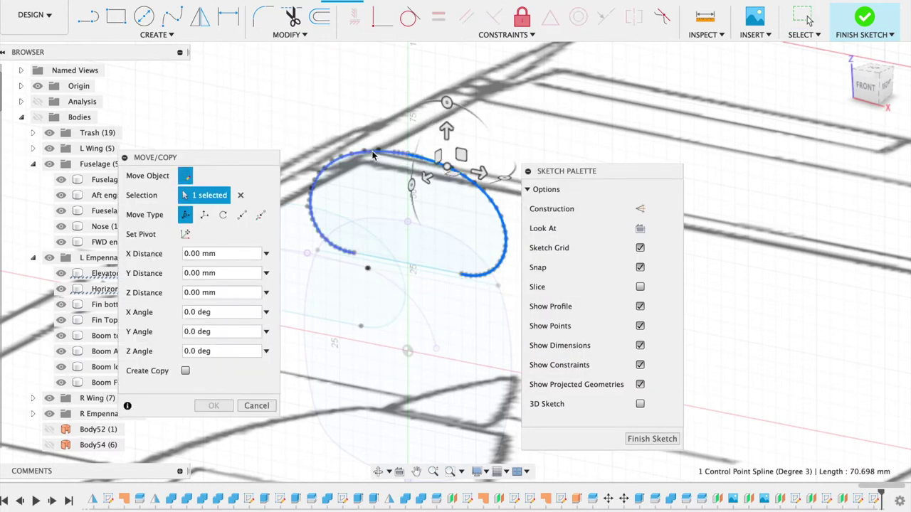
left_click(404, 264)
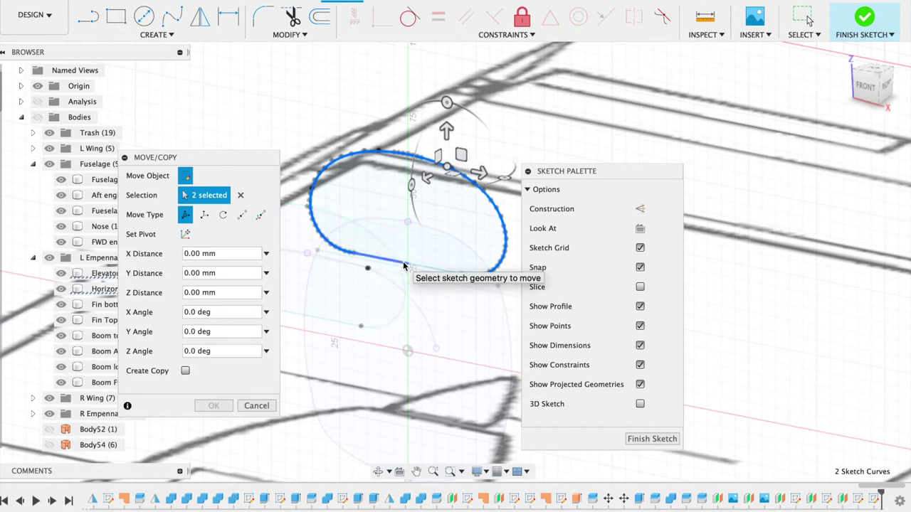
left_click(425, 268)
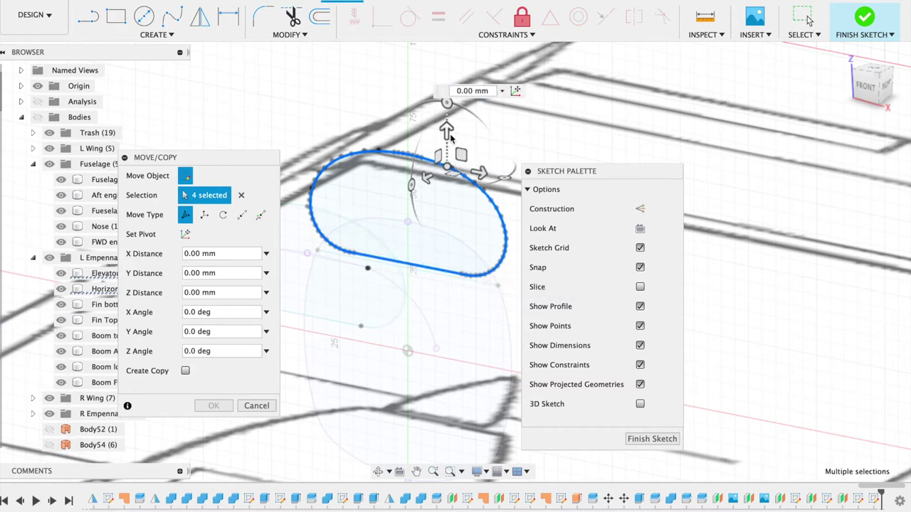
left_click_drag(450, 134, 445, 206)
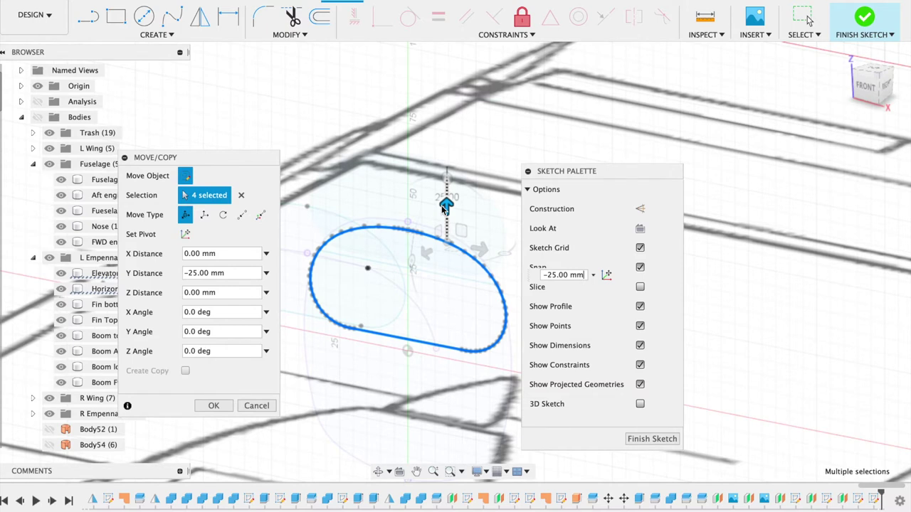
type("-20")
key("Return")
mouse_move(445, 206)
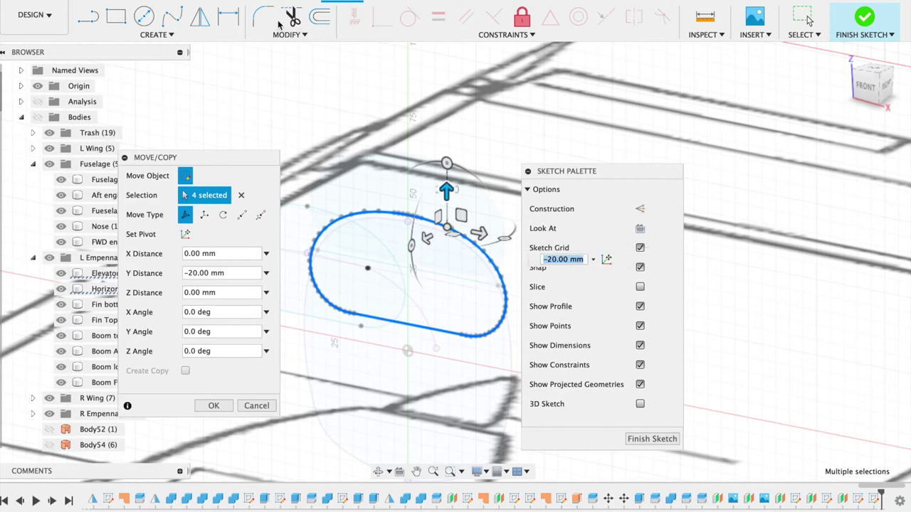
left_click(320, 19)
Offset the projected loop inward by 2.299 mm
left_click(388, 215)
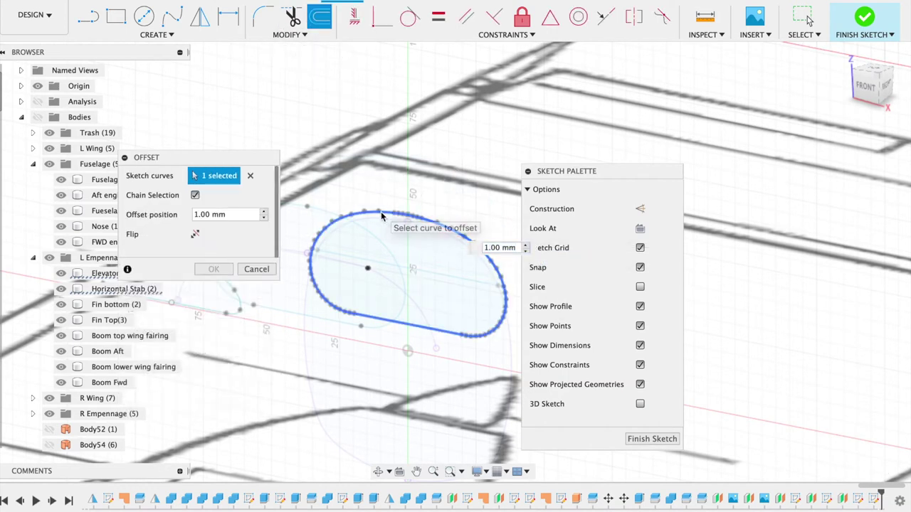
left_click_drag(389, 214, 390, 219)
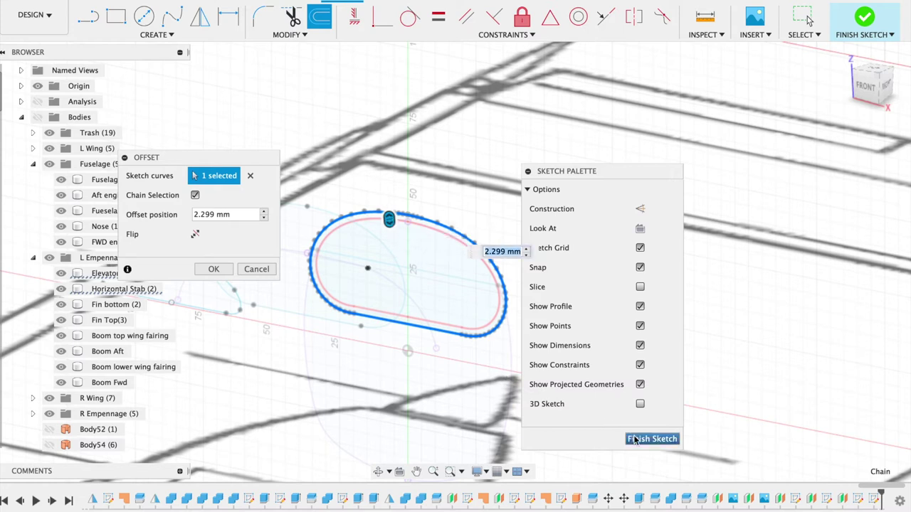
left_click(292, 15)
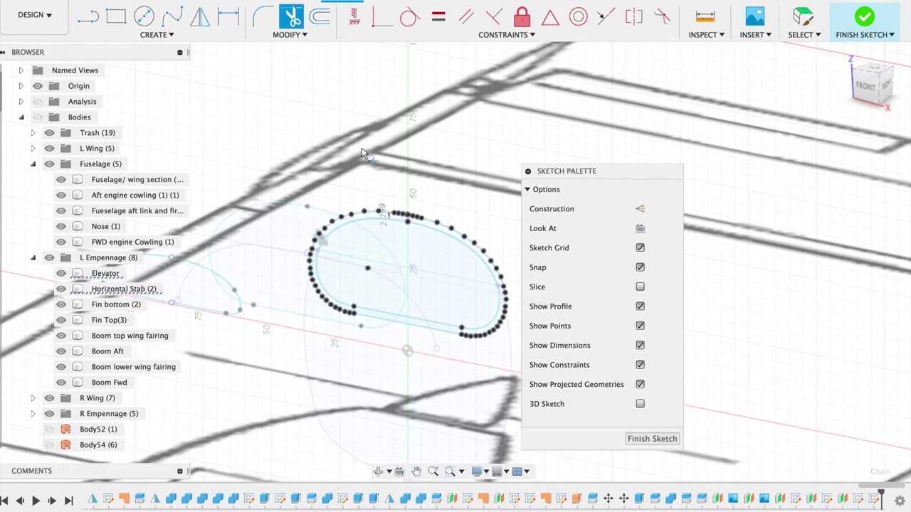
Trim the offset's left arc, right arc and bottom segment, then finish the sketch
left_click(373, 215)
left_click(445, 229)
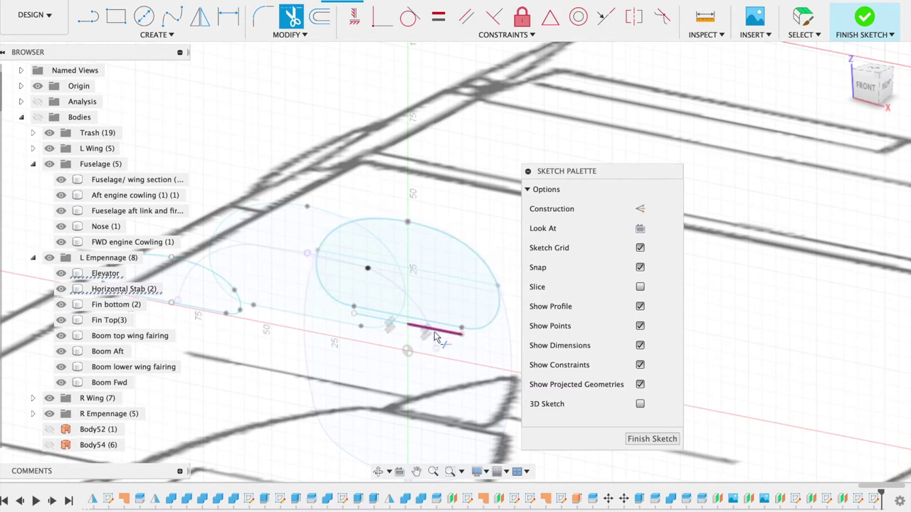
left_click(434, 332)
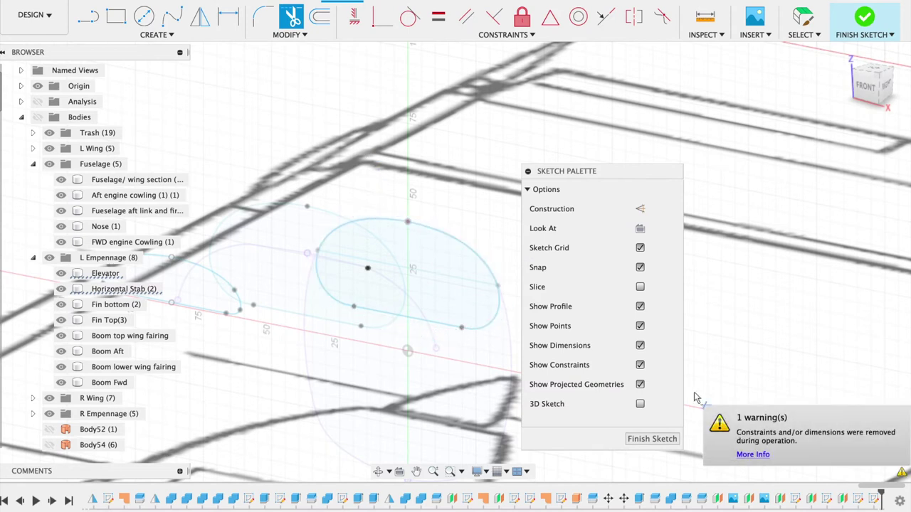
left_click(656, 439)
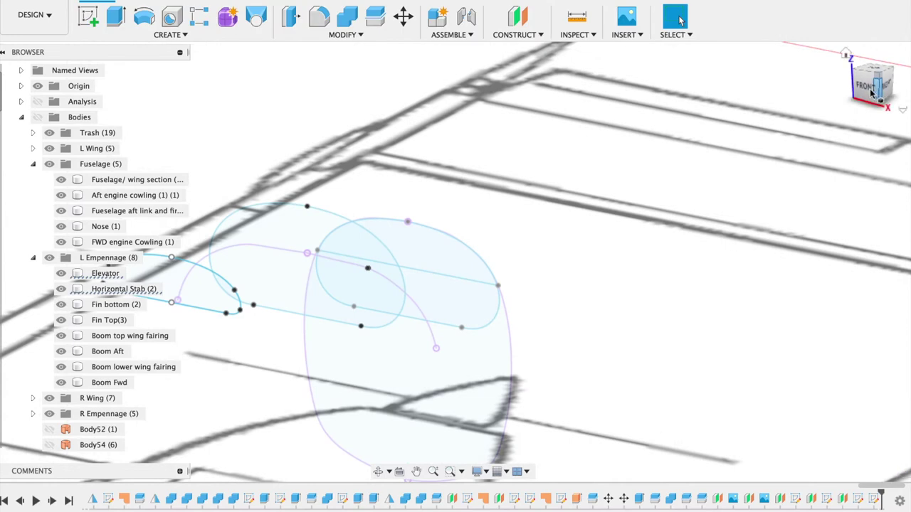
Loft the left, middle and right profiles as a New Body with bodies shown
left_click_drag(870, 92, 409, 159)
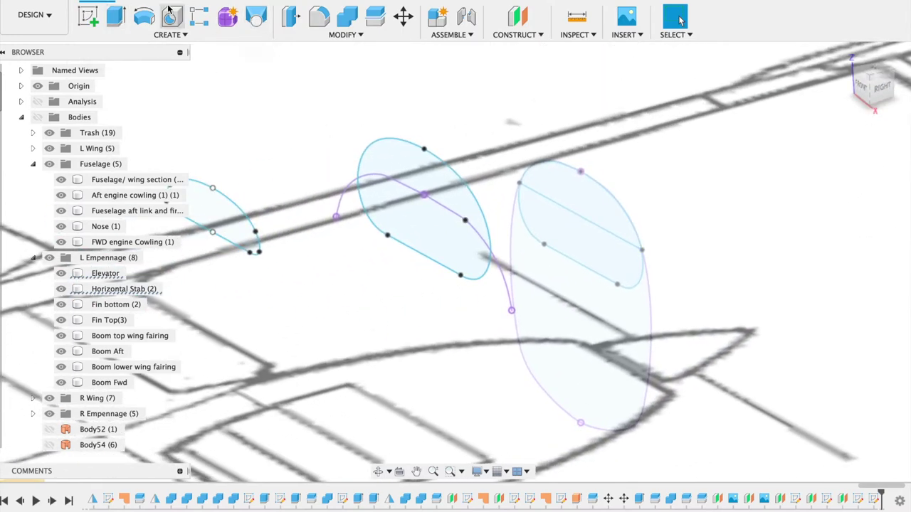
left_click(255, 15)
left_click(214, 212)
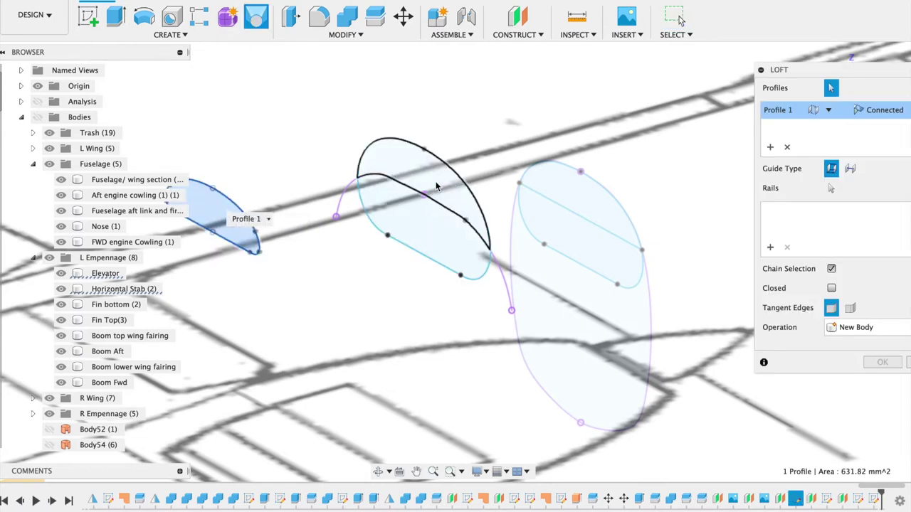
left_click(447, 186)
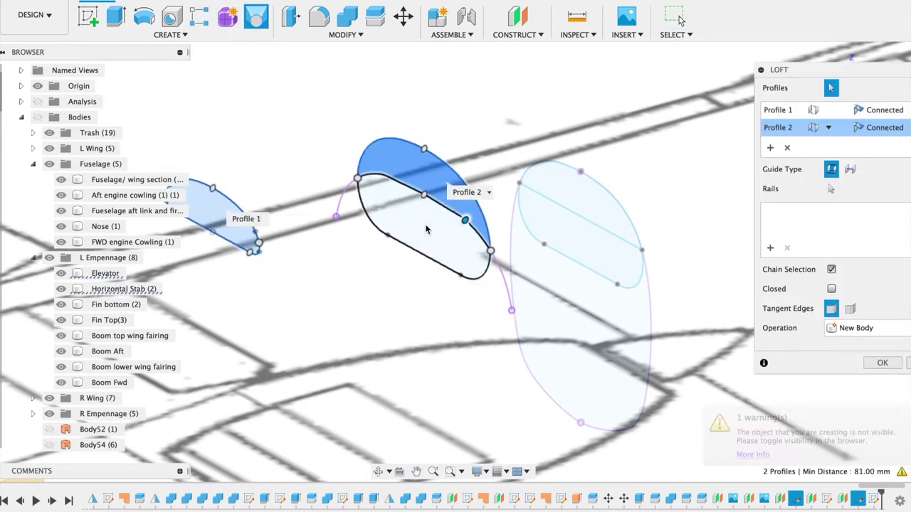
left_click(579, 220)
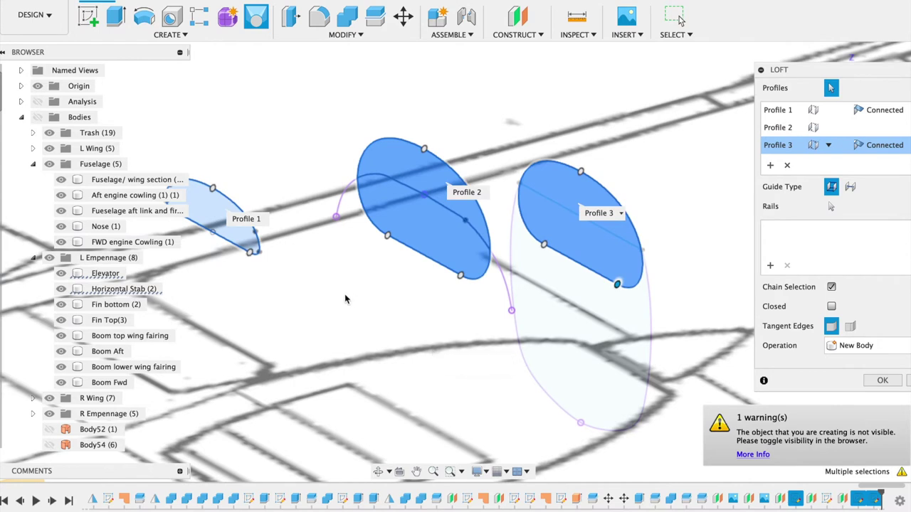
left_click(39, 117)
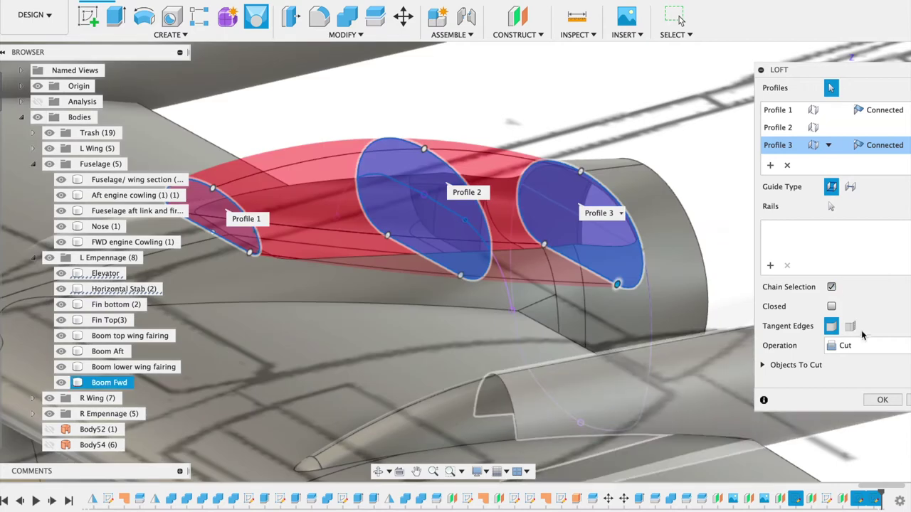
left_click(868, 346)
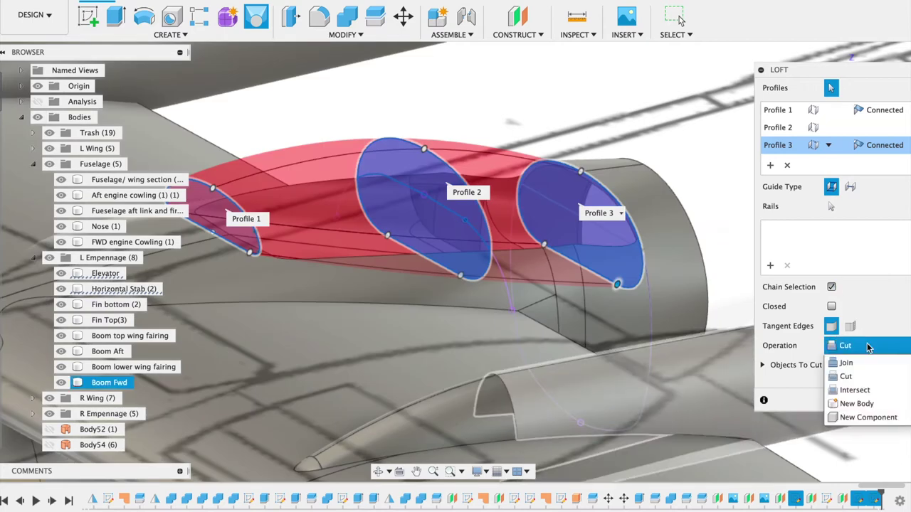
left_click(854, 404)
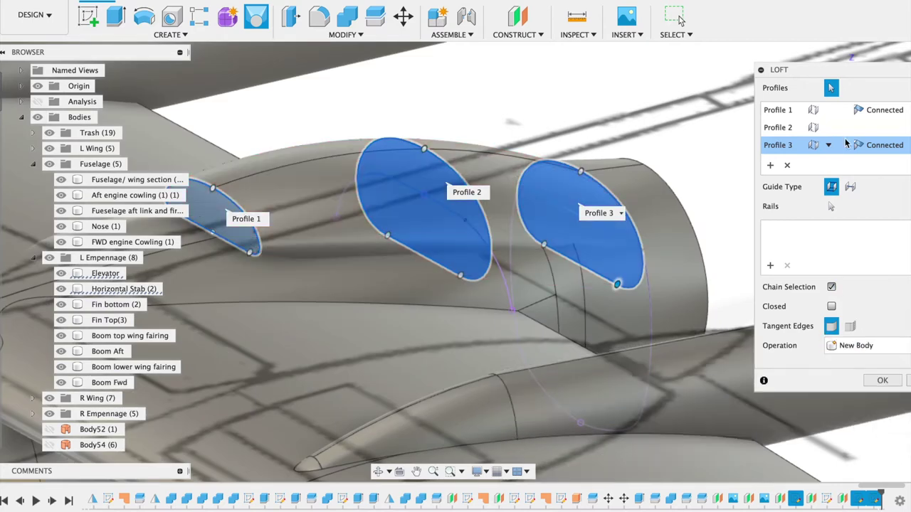
Set Profile 1 to Direction, keep Profile 3 Connected, and create the loft
left_click_drag(871, 77, 819, 184)
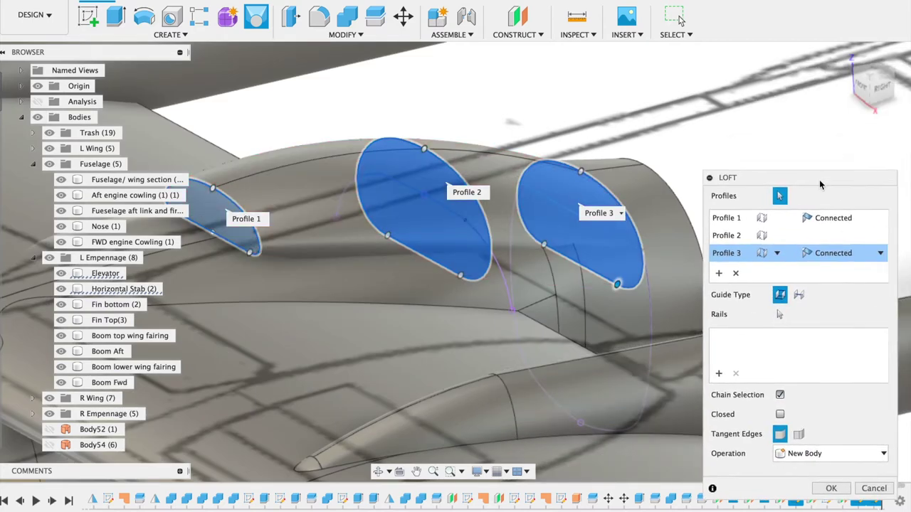
left_click(883, 87)
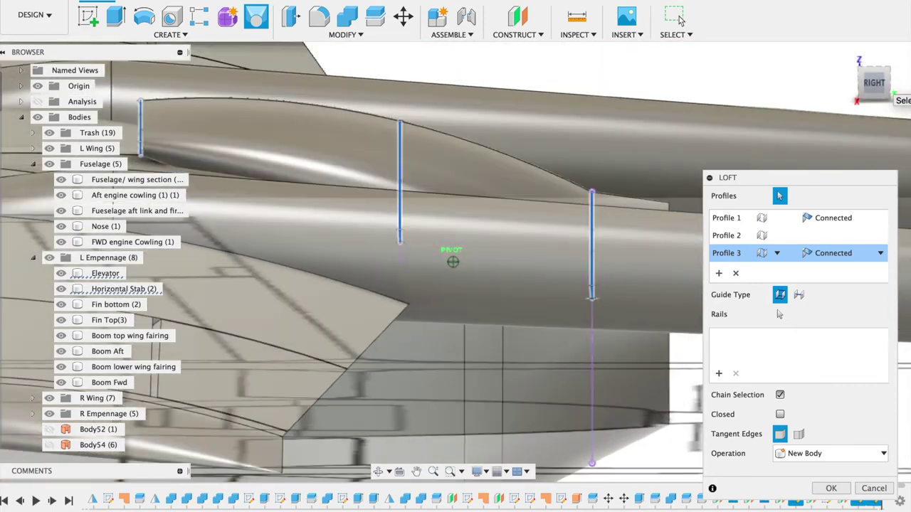
left_click_drag(879, 85, 840, 87)
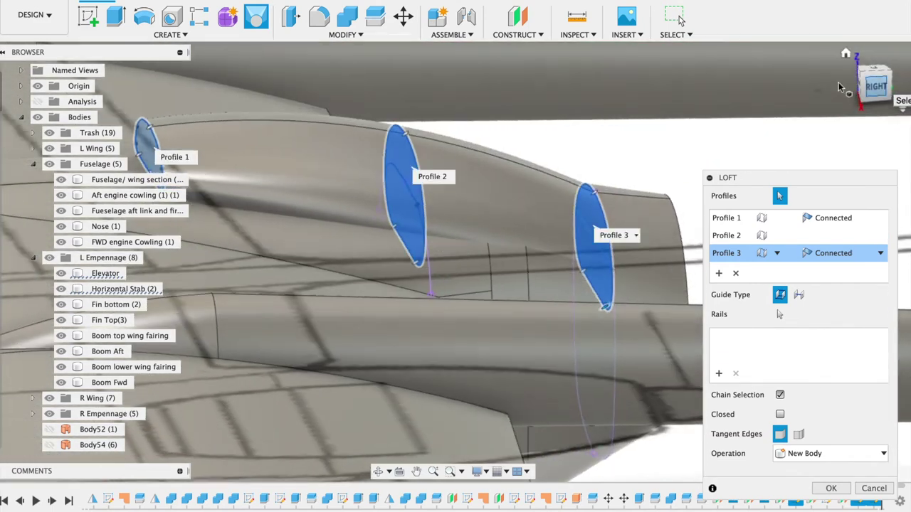
left_click(878, 216)
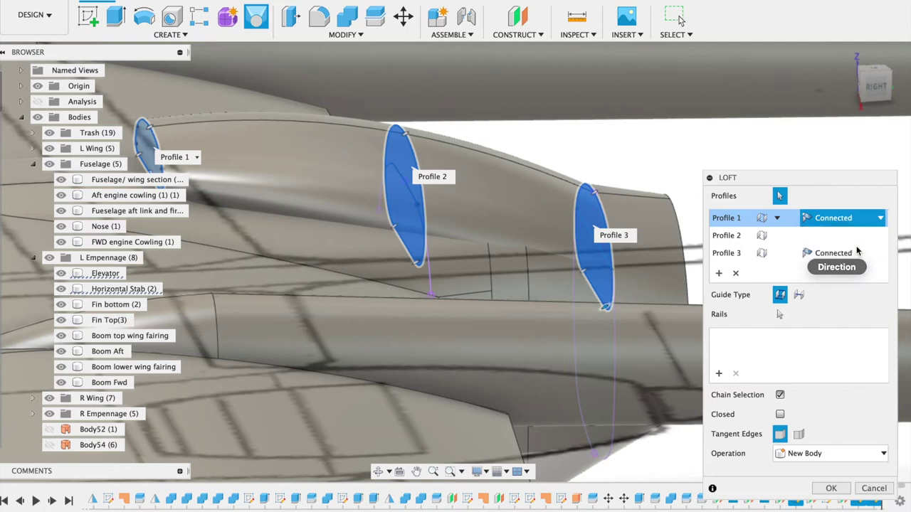
left_click(857, 250)
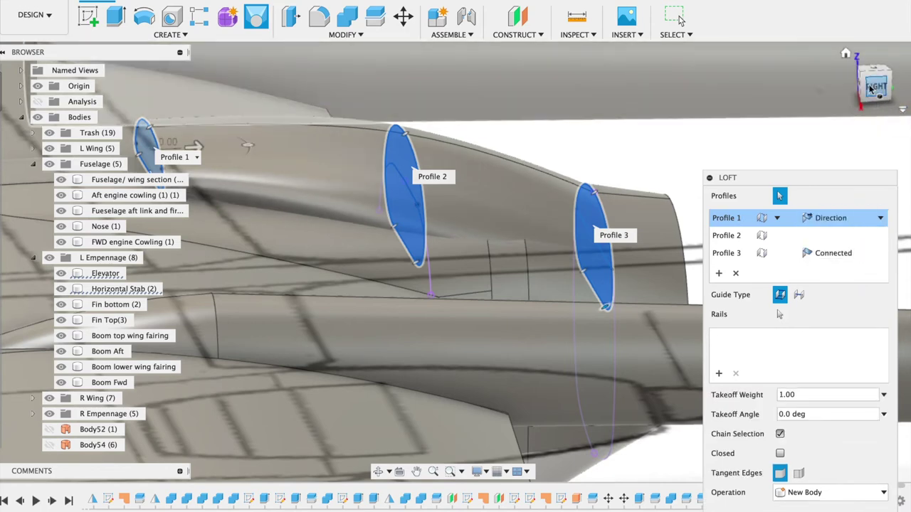
mouse_move(869, 87)
left_mouse_down()
mouse_move(893, 91)
mouse_move(874, 86)
left_mouse_up()
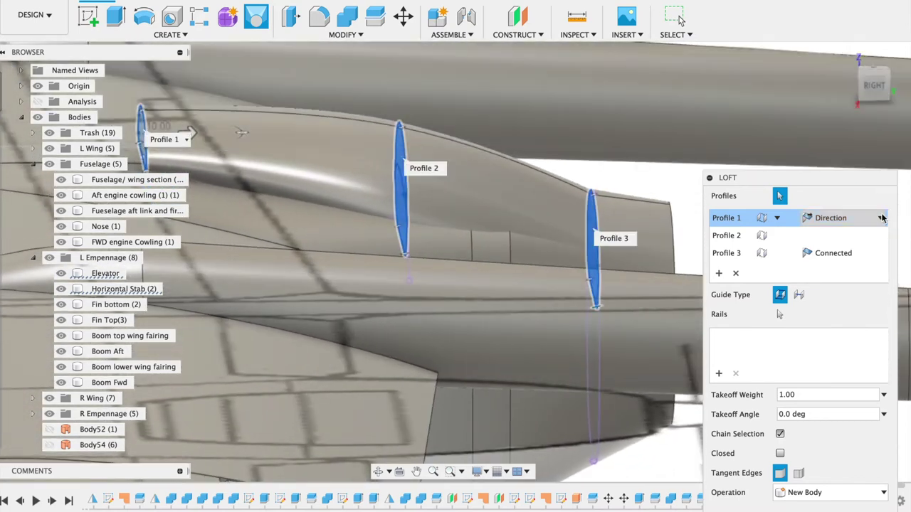
left_click(880, 252)
left_click(859, 285)
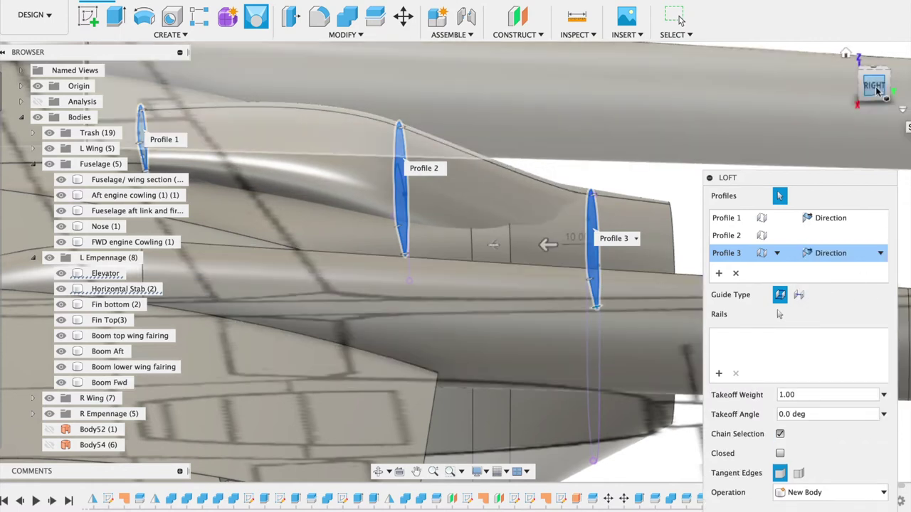
left_click_drag(878, 85, 881, 85)
left_click(880, 253)
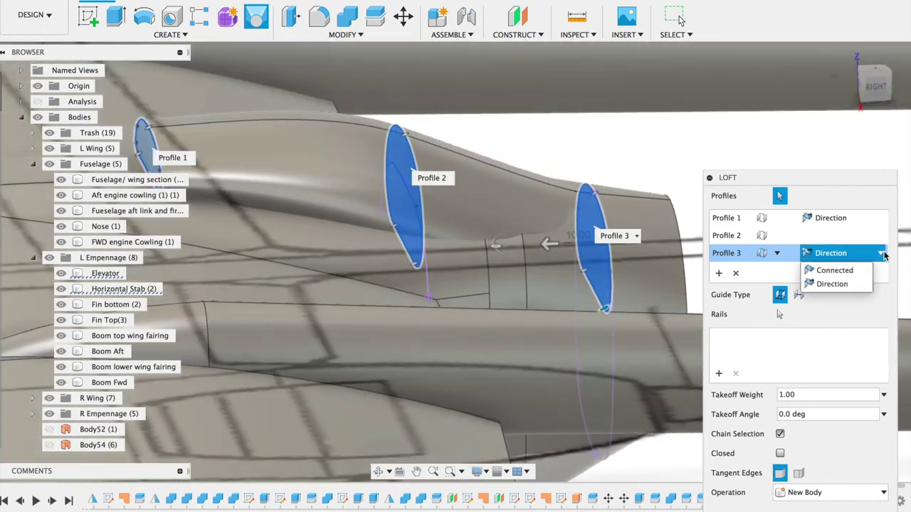
left_click(859, 274)
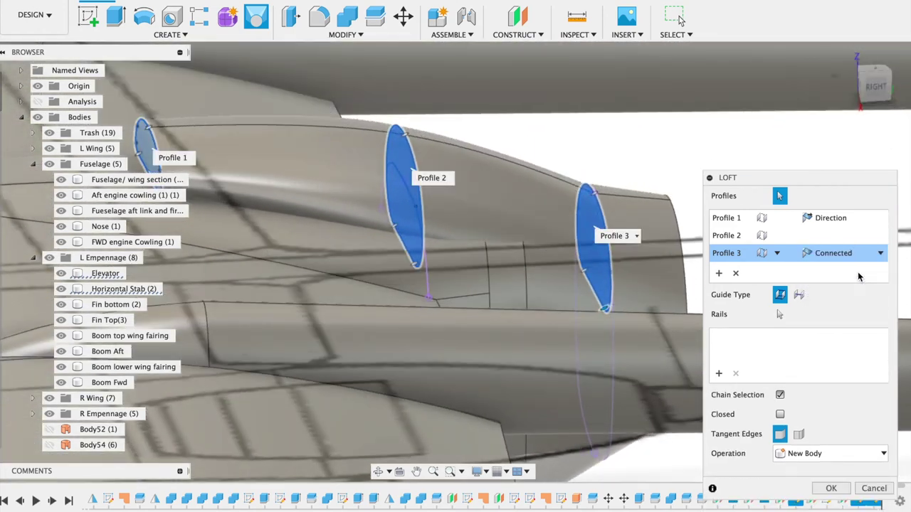
left_click(831, 489)
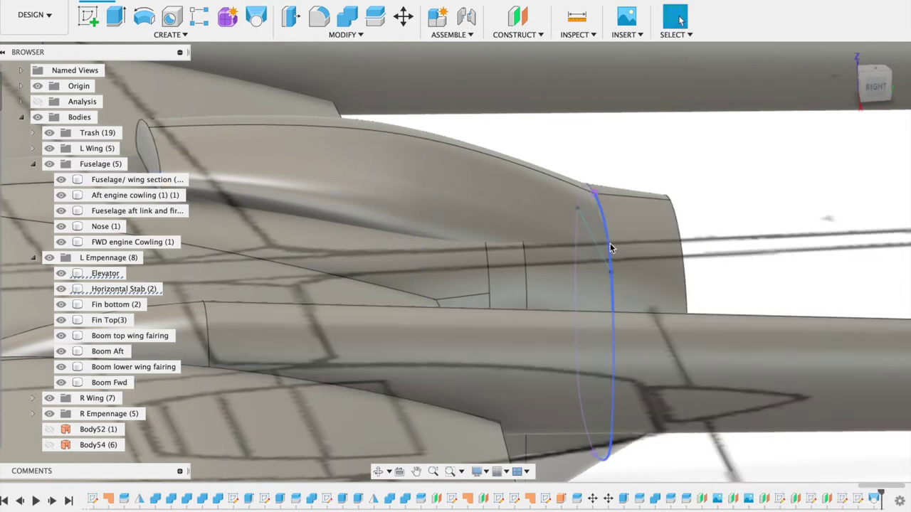
Show the hidden middle profile sketch and open it for editing
scroll(99, 402, "down", 3)
scroll(100, 403, "down", 5)
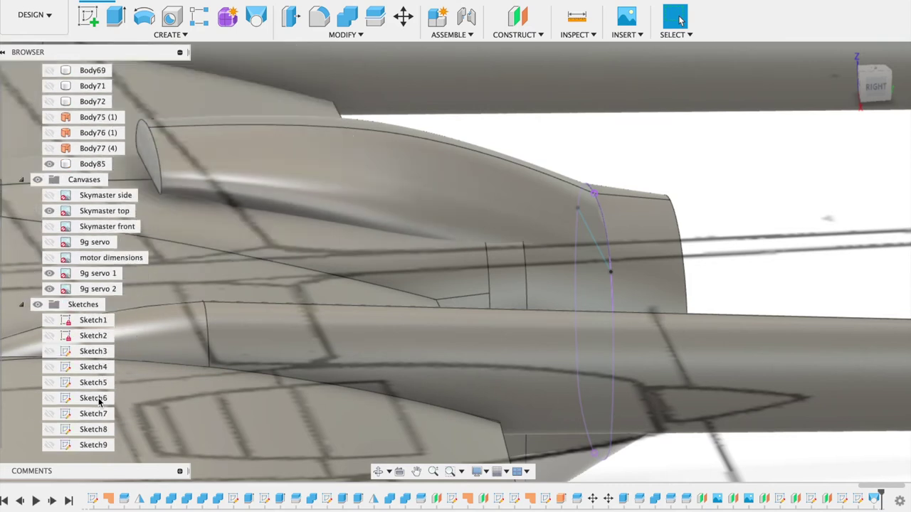
scroll(100, 403, "down", 4)
scroll(99, 403, "up", 1)
scroll(99, 403, "down", 3)
scroll(99, 403, "down", 5)
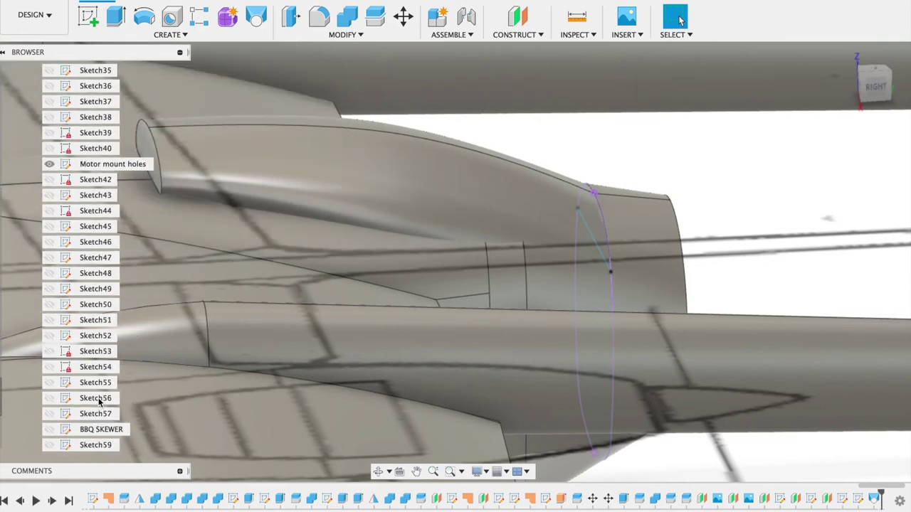
scroll(99, 402, "down", 2)
left_click(51, 414)
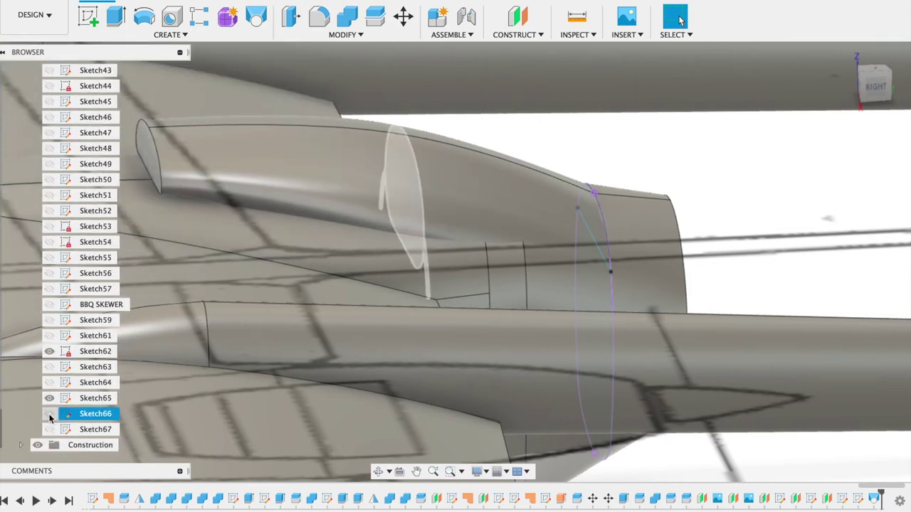
right_click(418, 168)
left_click(419, 239)
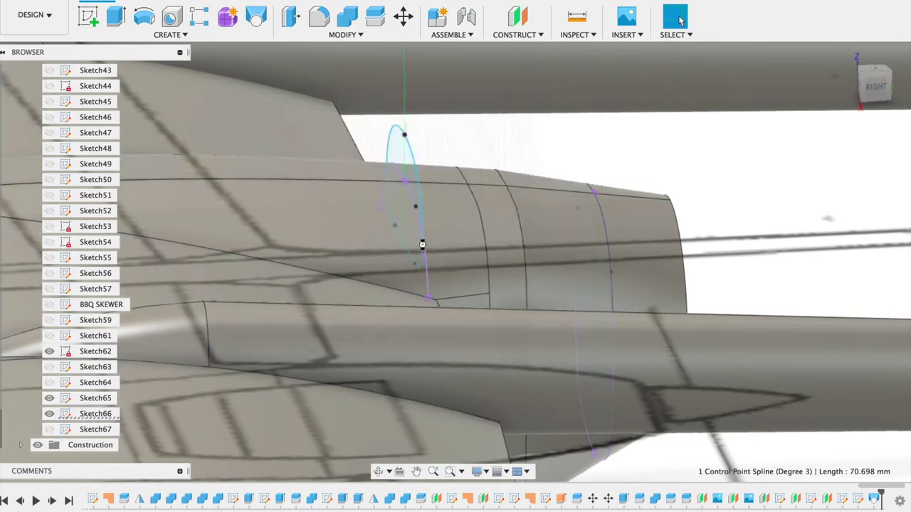
middle_click_drag(453, 261, 512, 285, "shift")
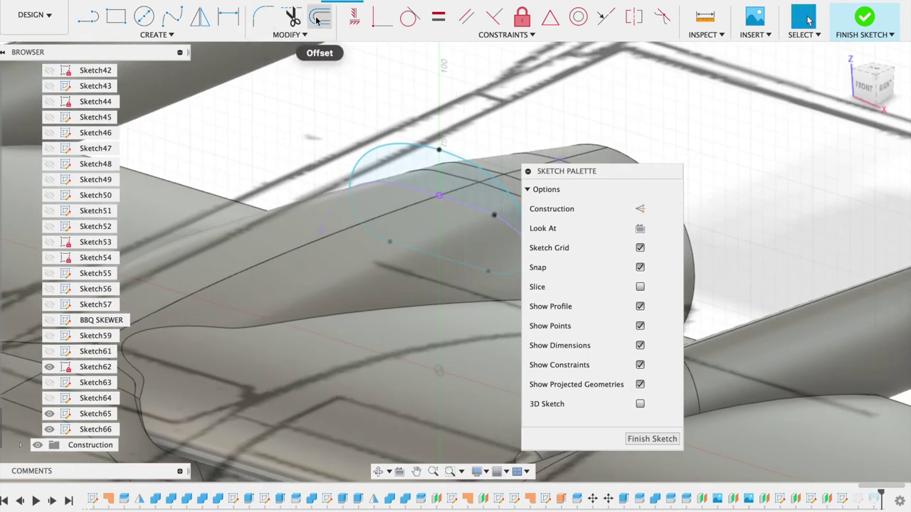
Move the four middle-profile curves -3 mm along Y
left_click(288, 34)
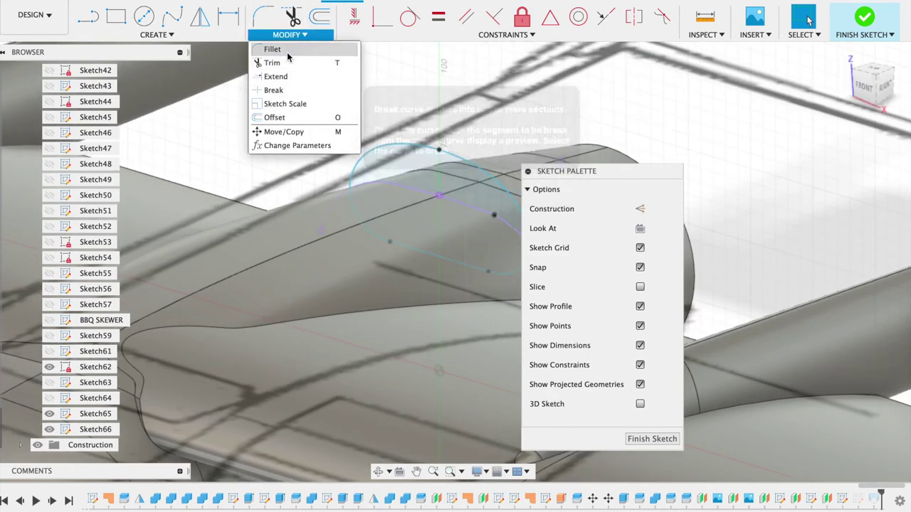
left_click(283, 132)
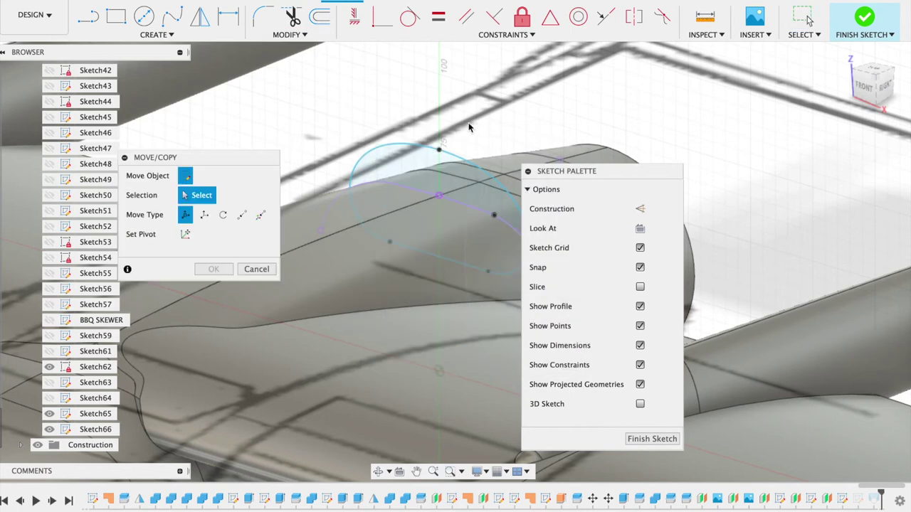
left_click(412, 147)
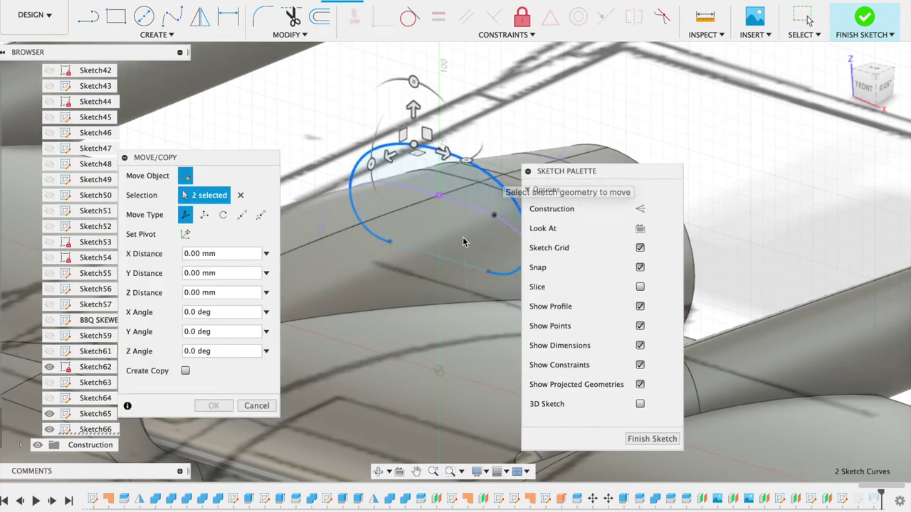
left_click(459, 267)
left_click(416, 250)
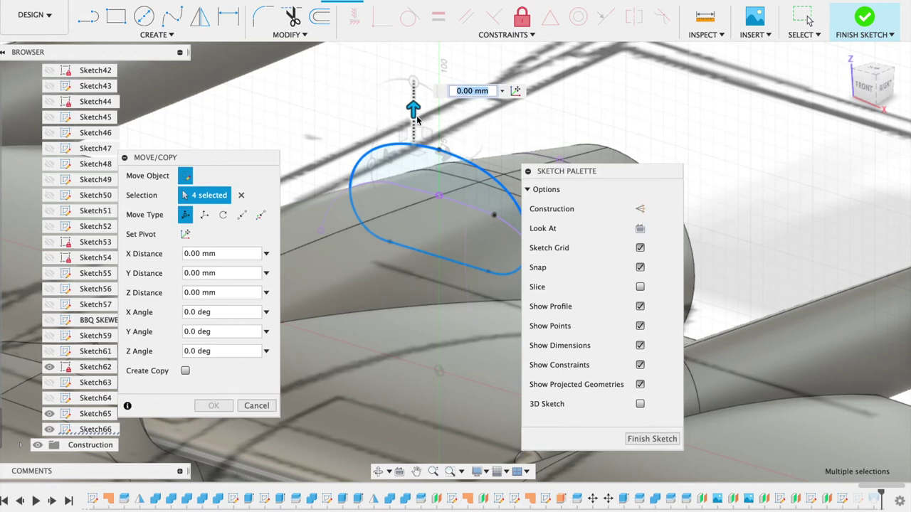
left_click_drag(417, 119, 416, 124)
type("-3")
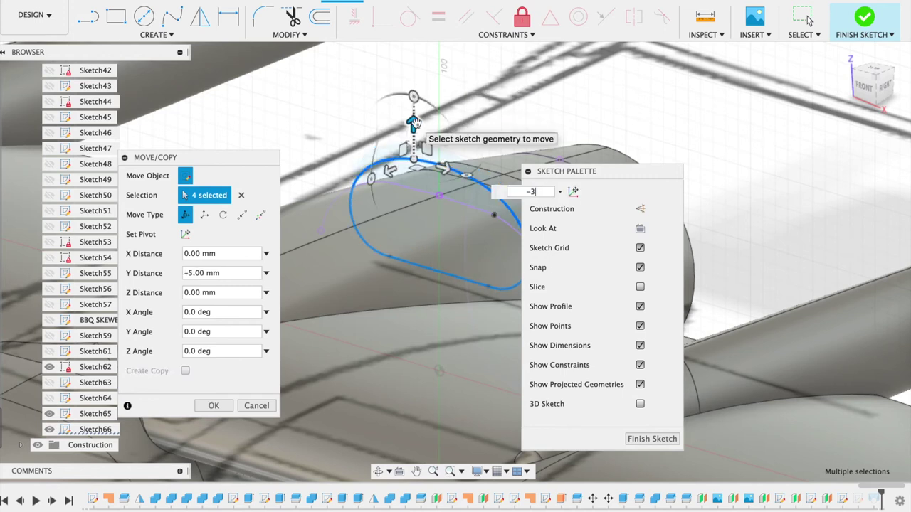
key("Return")
key("Return")
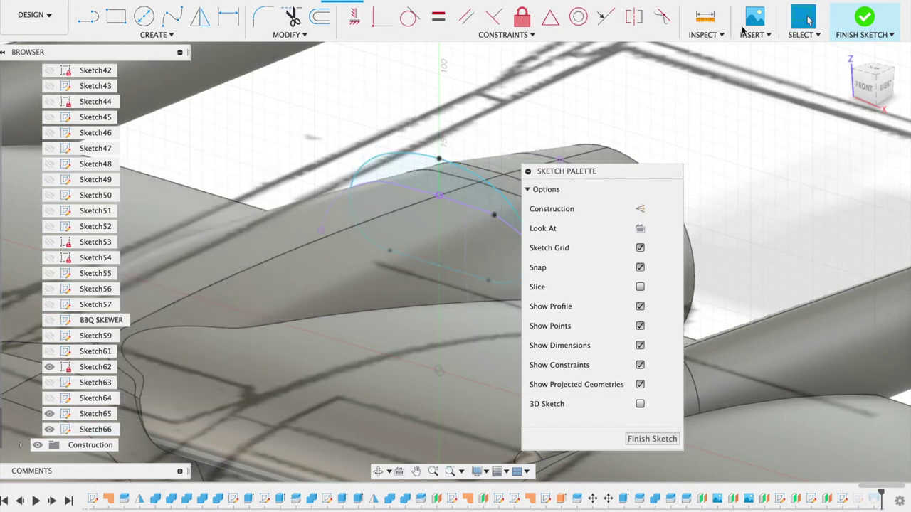
left_click(885, 88)
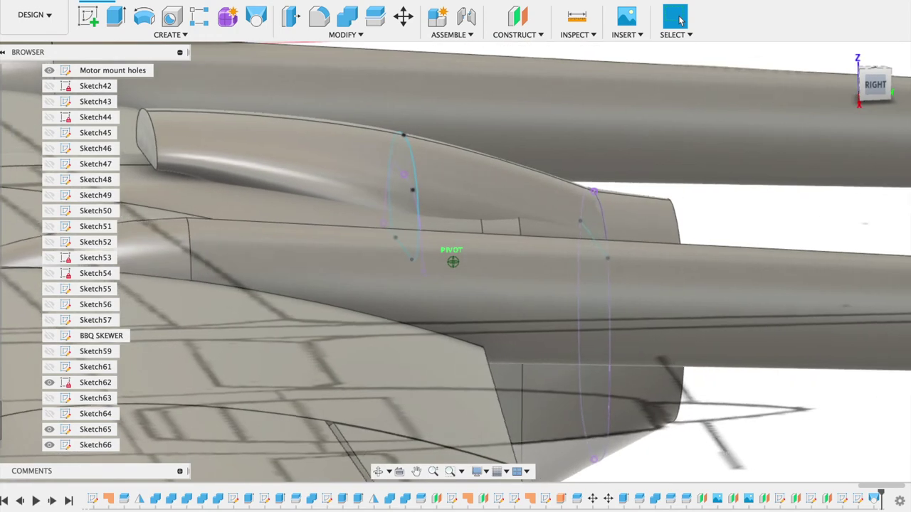
middle_click_drag(452, 262, 696, 363, "shift")
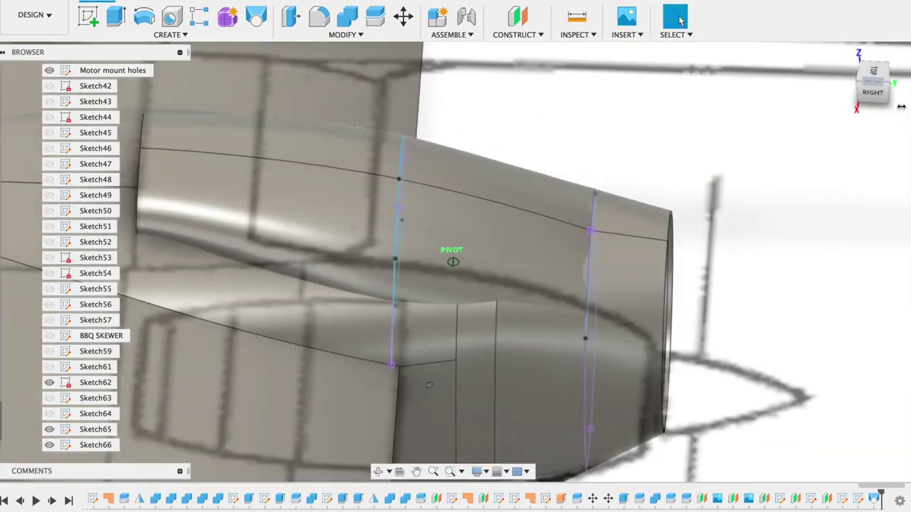
scroll(695, 363, "down", 5)
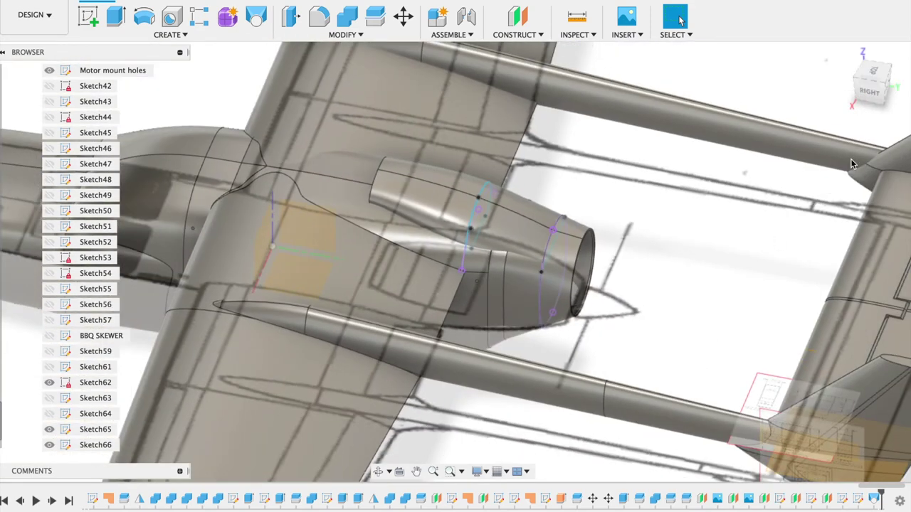
left_click(856, 80)
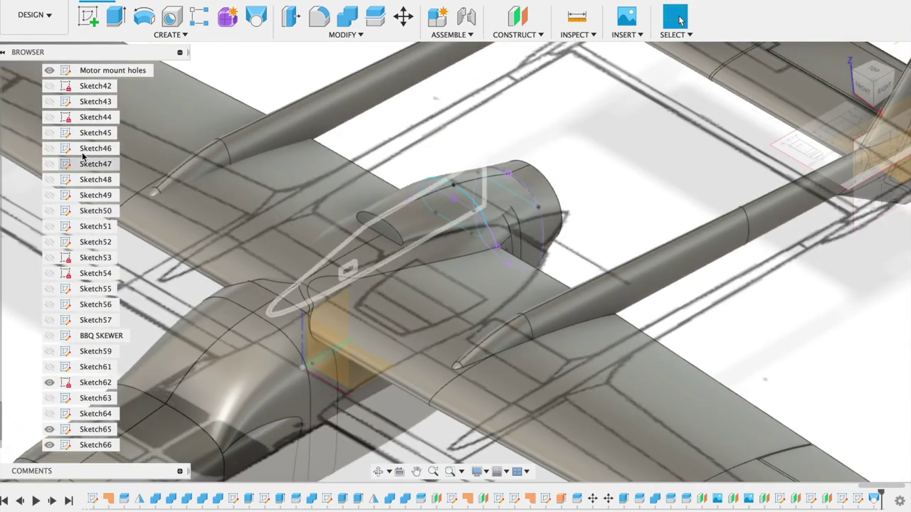
scroll(91, 147, "up", 5)
scroll(89, 178, "up", 6)
scroll(89, 178, "up", 7)
scroll(63, 226, "up", 3)
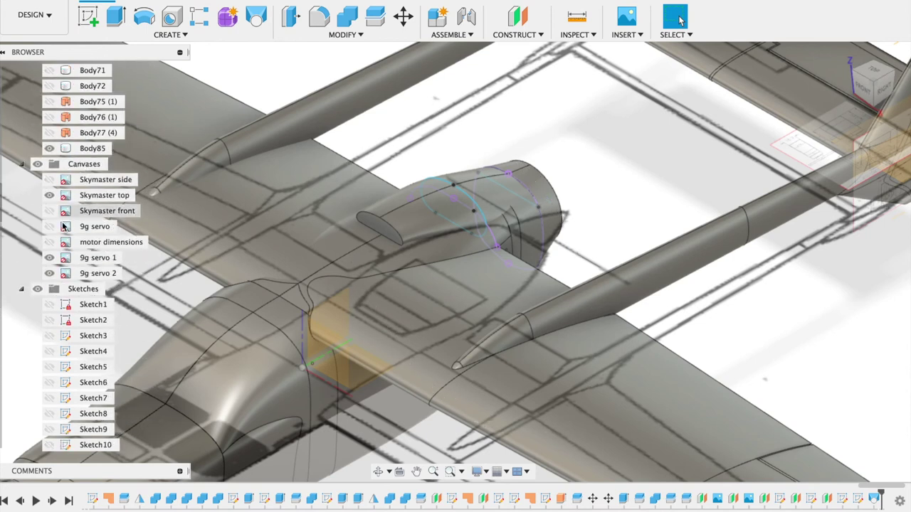
left_click(38, 164)
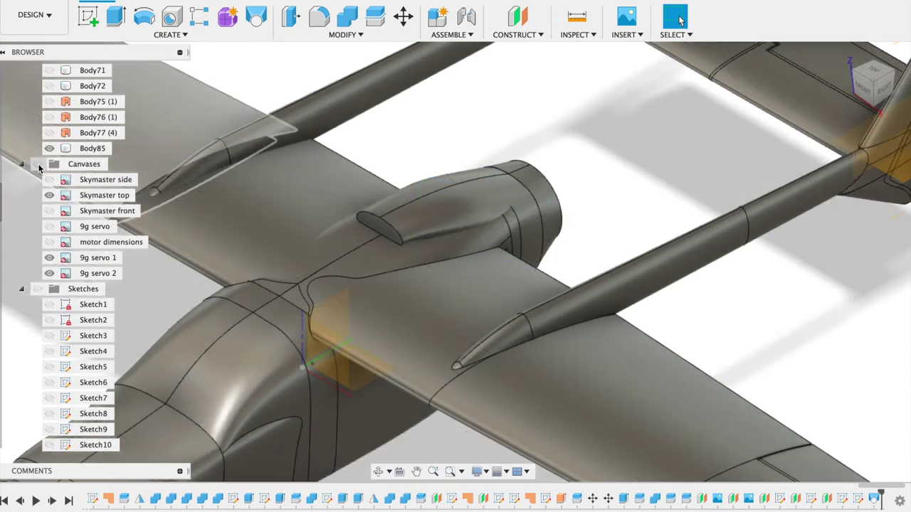
scroll(562, 267, "down", 4)
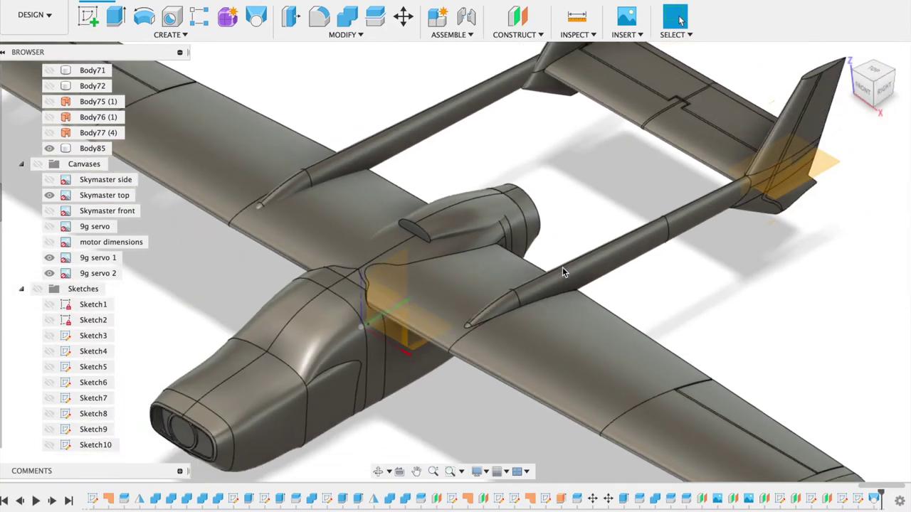
left_click(882, 87)
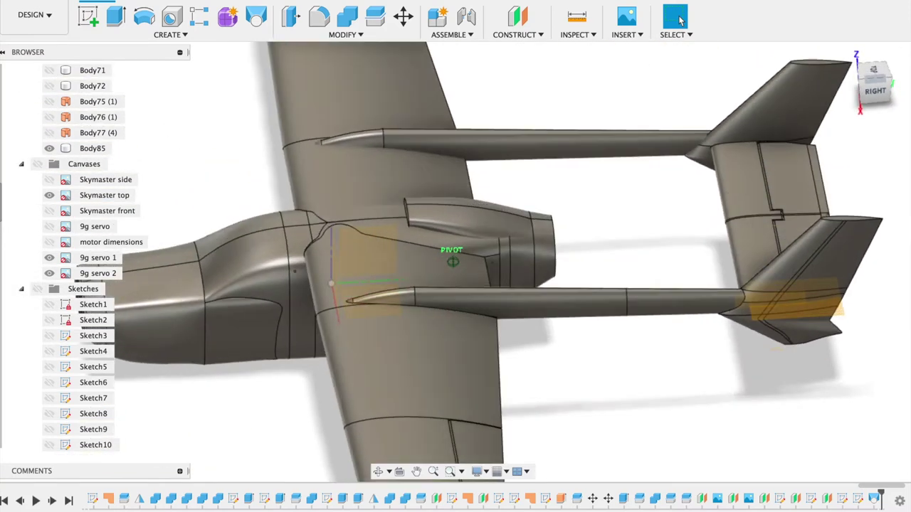
middle_click_drag(455, 256, 399, 214, "shift")
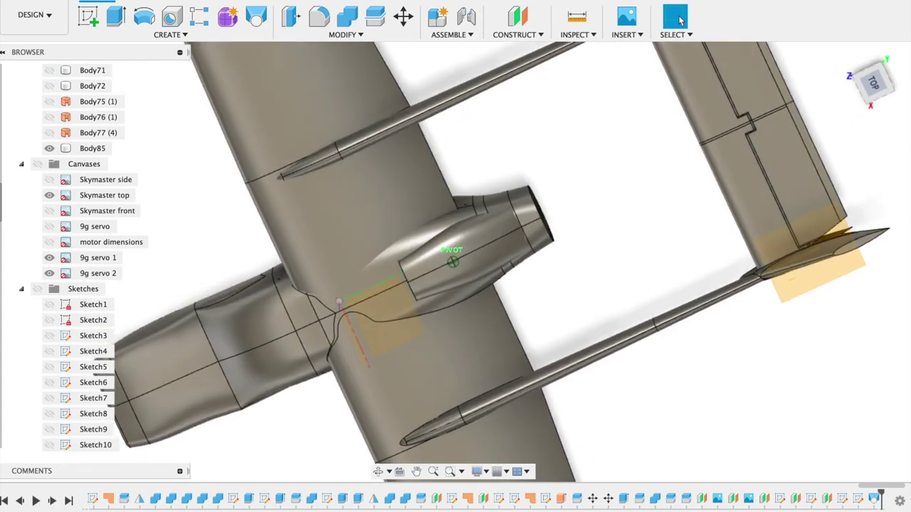
middle_click_drag(455, 256, 456, 213, "shift")
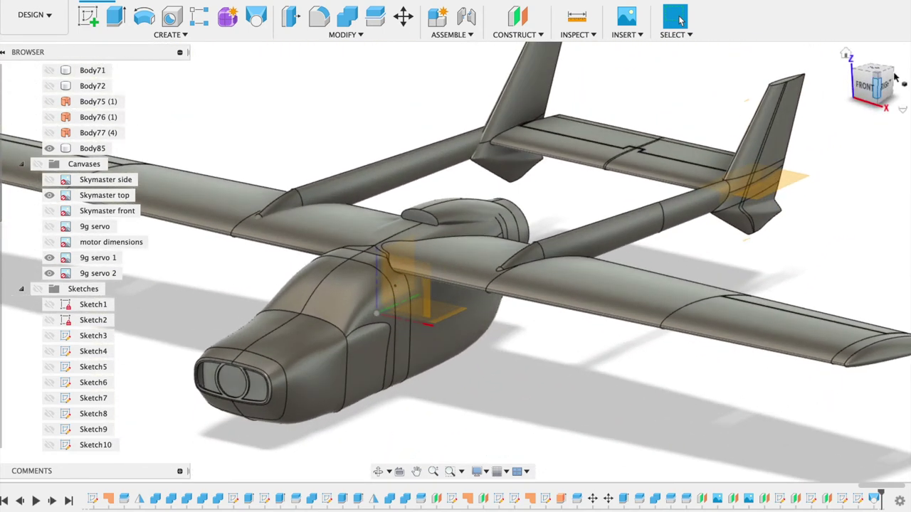
left_click(895, 79)
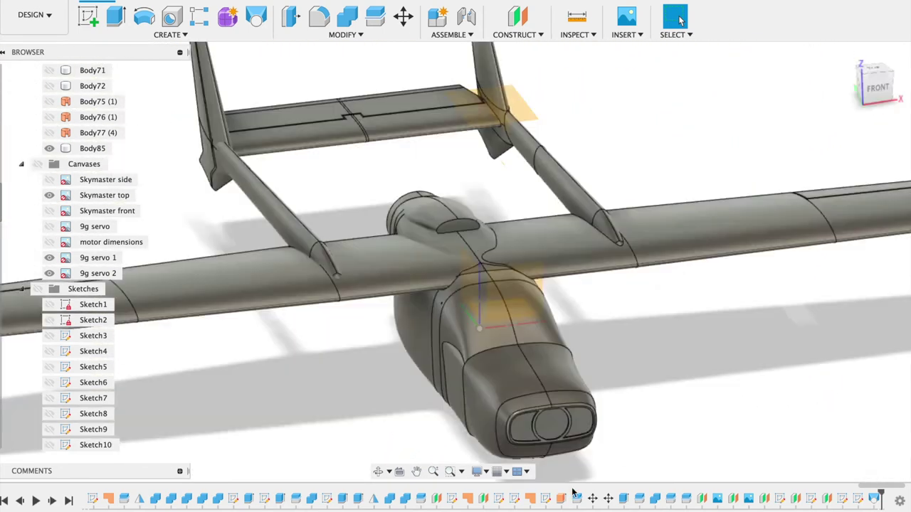
Shell the air scoop from its front face with 1.5 mm inside thickness
right_click(459, 229)
left_click(449, 327)
type("1.5")
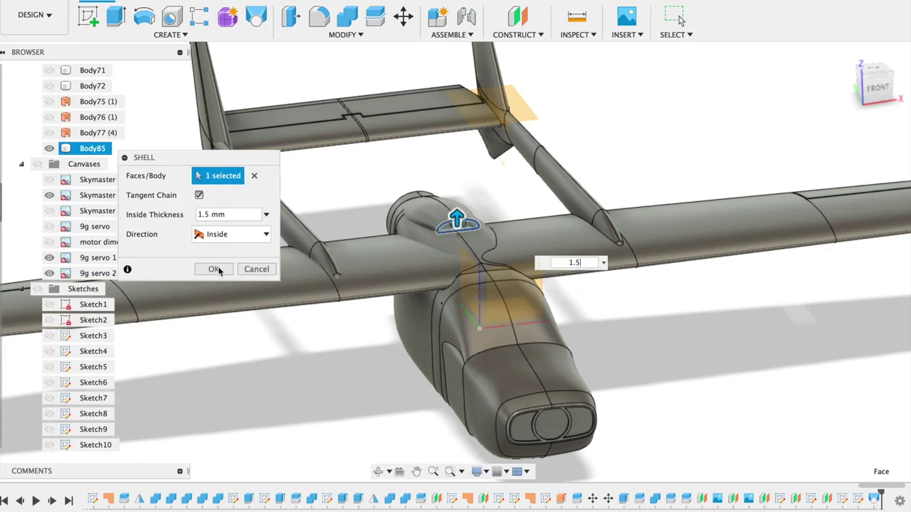
left_click(214, 269)
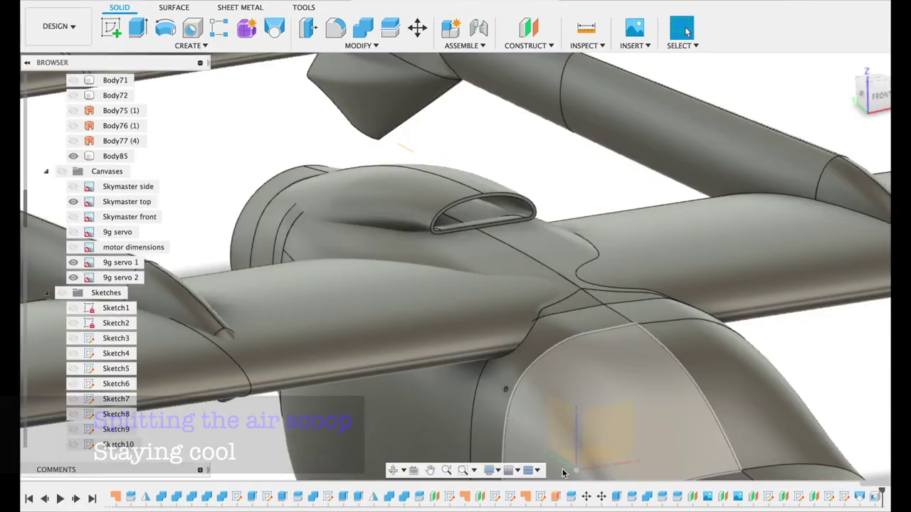
Start Split Body on the air scoop with three patch surfaces as splitting tools
left_click(390, 29)
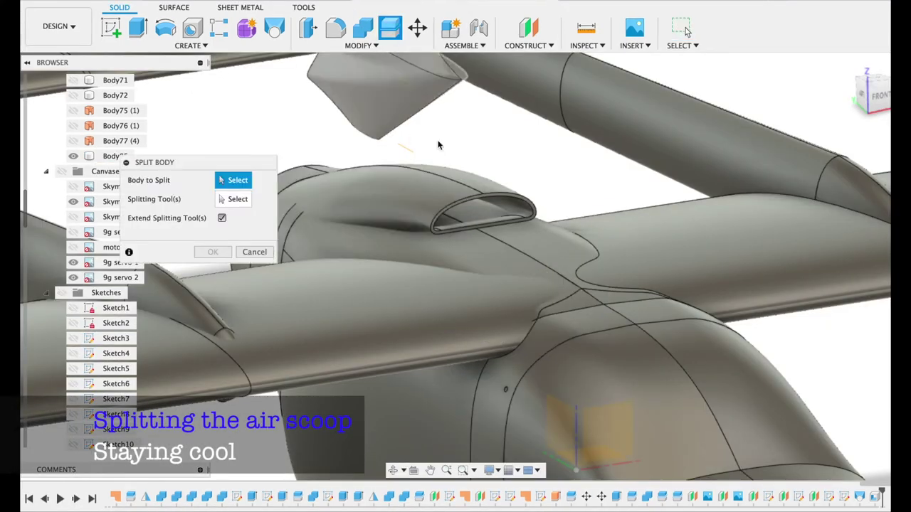
left_click(466, 191)
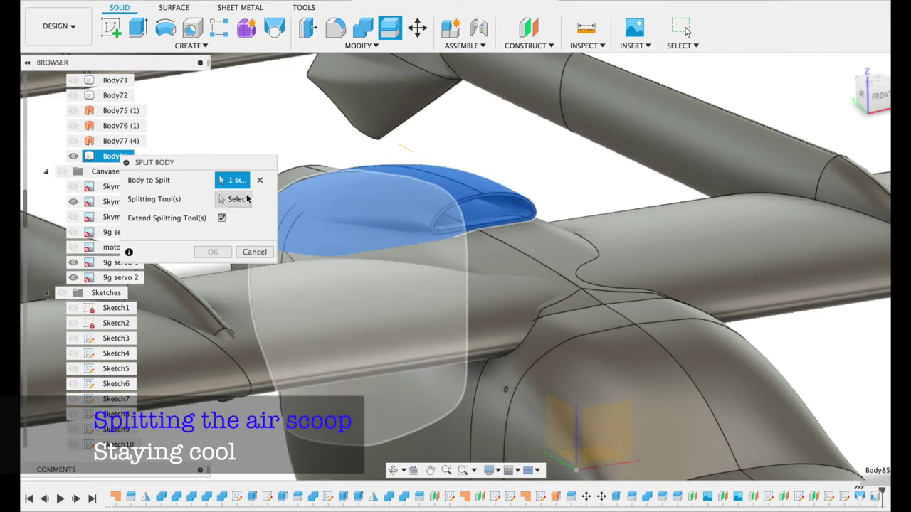
left_click(496, 252)
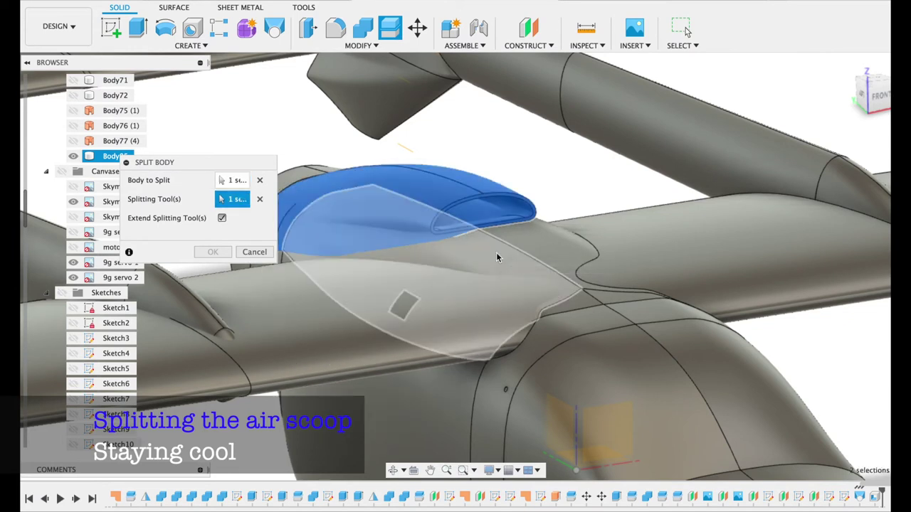
left_click(524, 242)
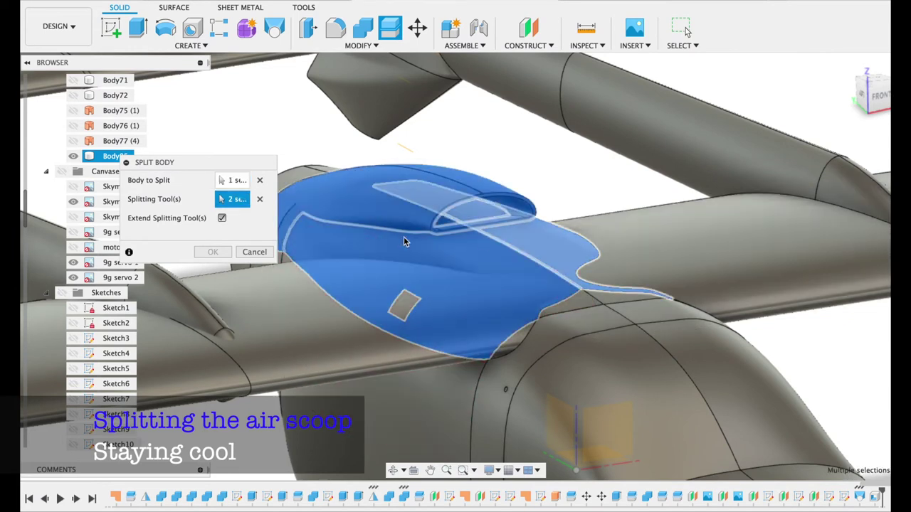
left_click(288, 212)
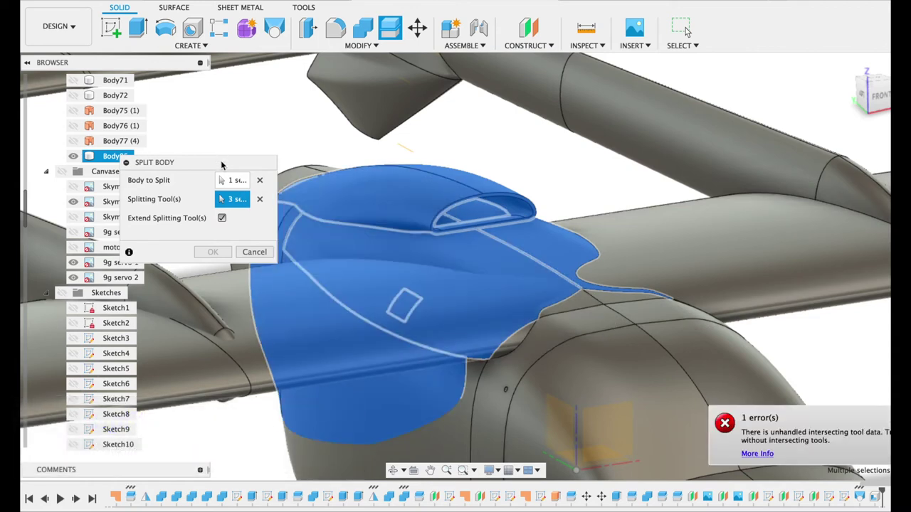
left_click_drag(221, 165, 153, 212)
mouse_move(877, 95)
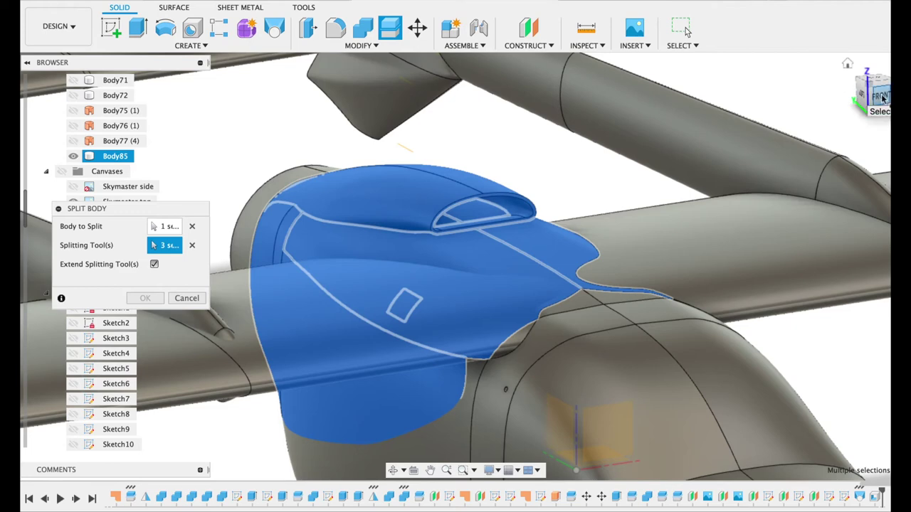
mouse_move(466, 267)
middle_mouse_down("shift")
mouse_move(541, 270)
mouse_move(498, 271)
mouse_move(541, 235)
middle_mouse_up("shift")
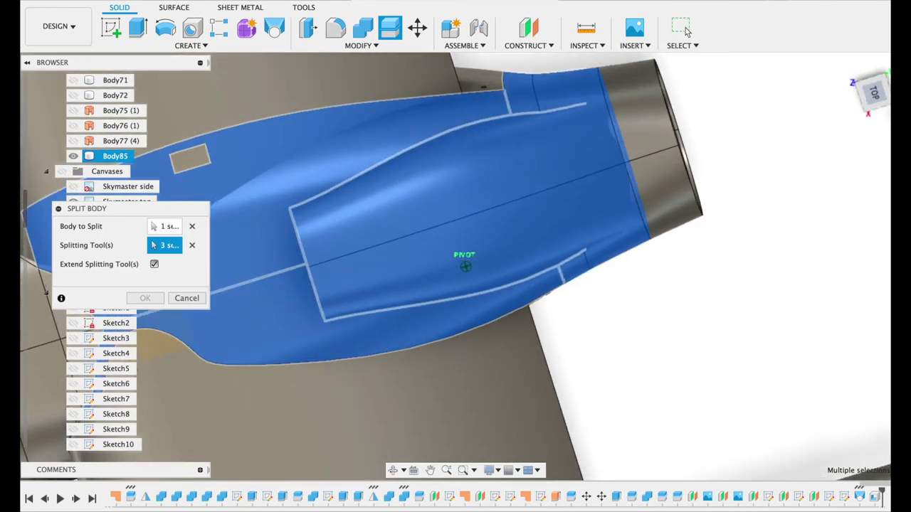
middle_click_drag(465, 266, 536, 301, "shift")
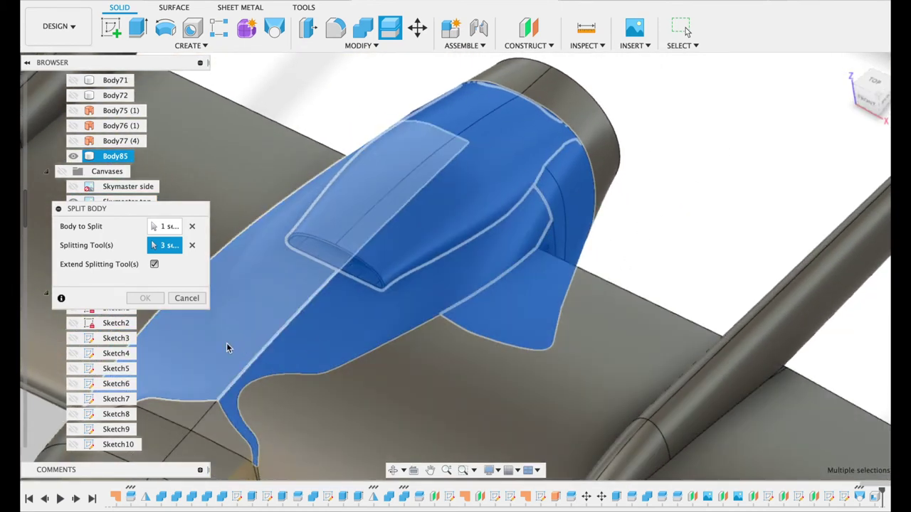
Reselect the splitting tools, keep only the front patch surface, and split off Body86
left_click(249, 315)
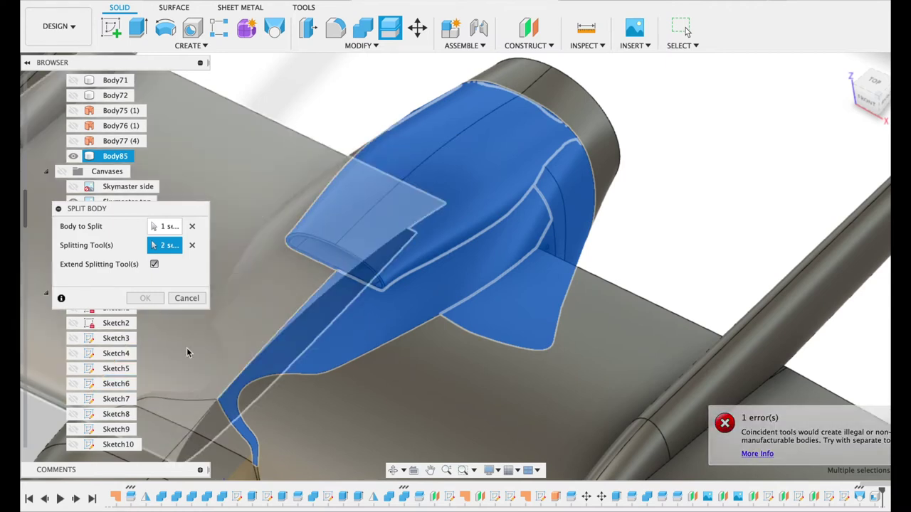
left_click(189, 349)
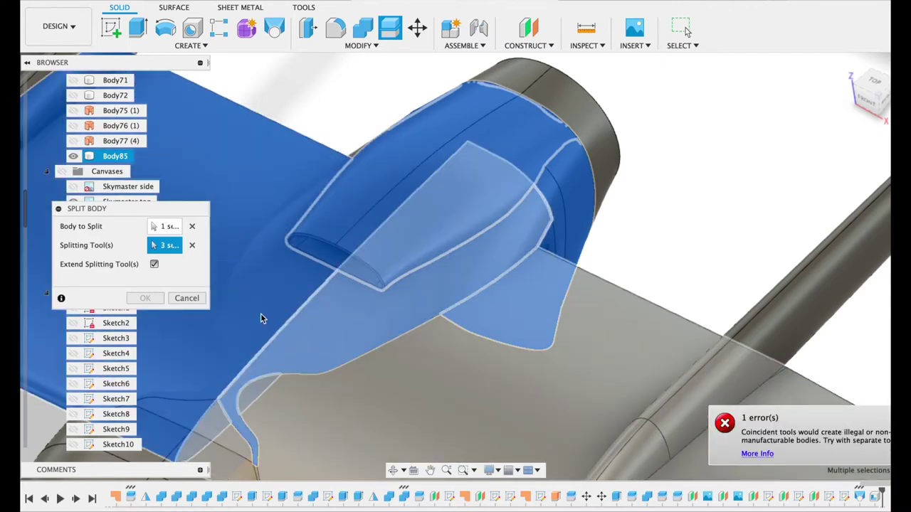
left_click(190, 358)
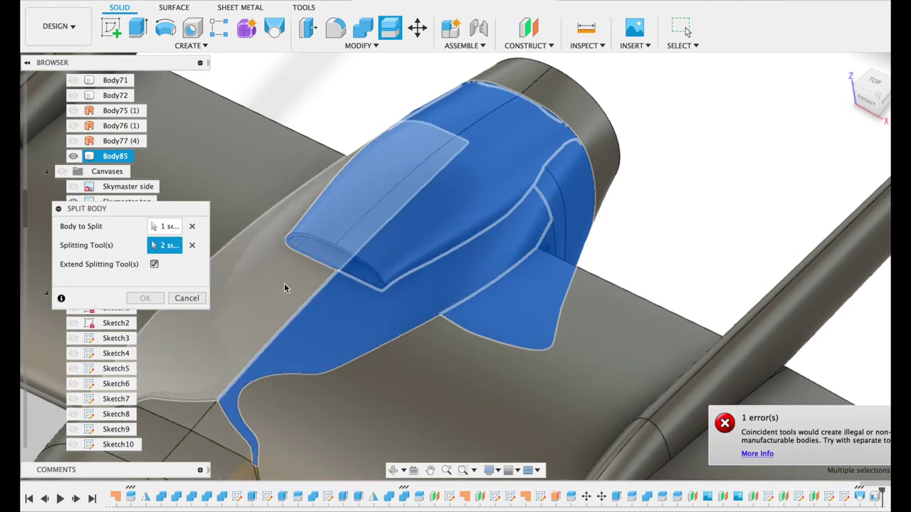
left_click(284, 287)
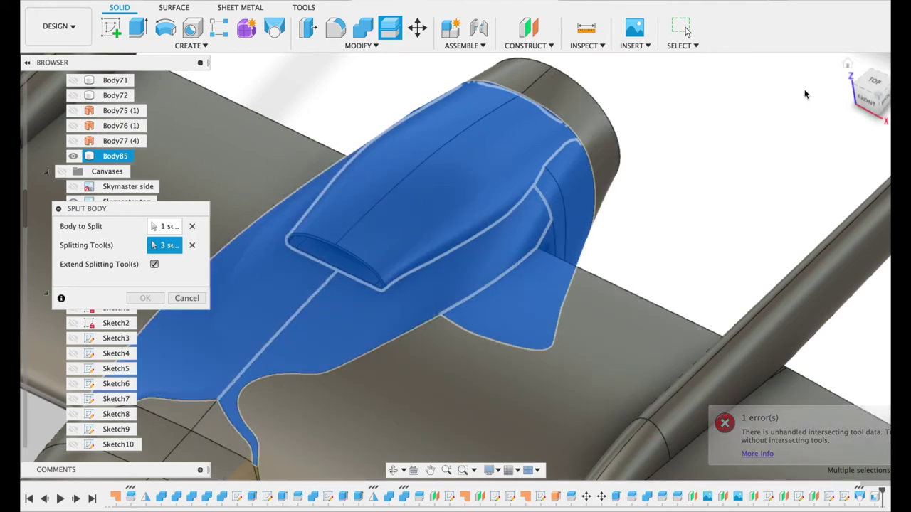
mouse_move(464, 265)
middle_mouse_down("shift")
mouse_move(541, 235)
mouse_move(626, 50)
mouse_move(674, 80)
middle_mouse_up("shift")
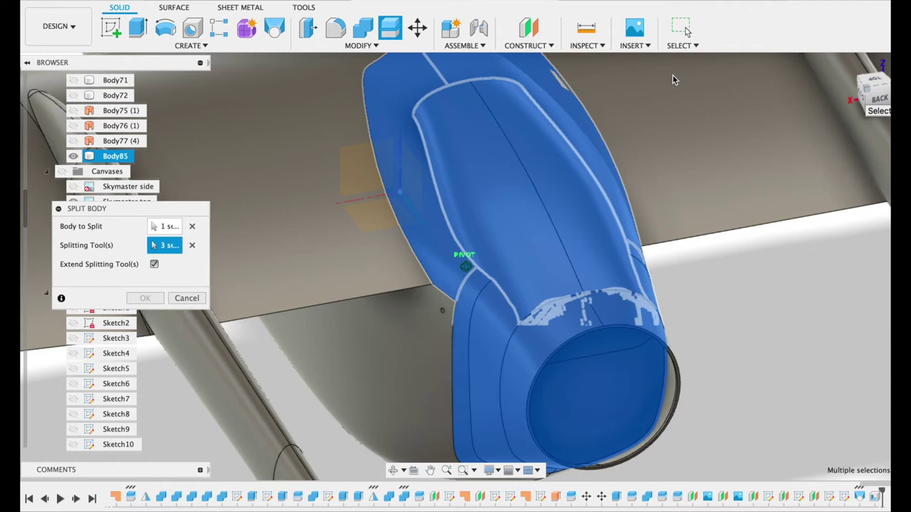
middle_click_drag(675, 76, 697, 77, "shift")
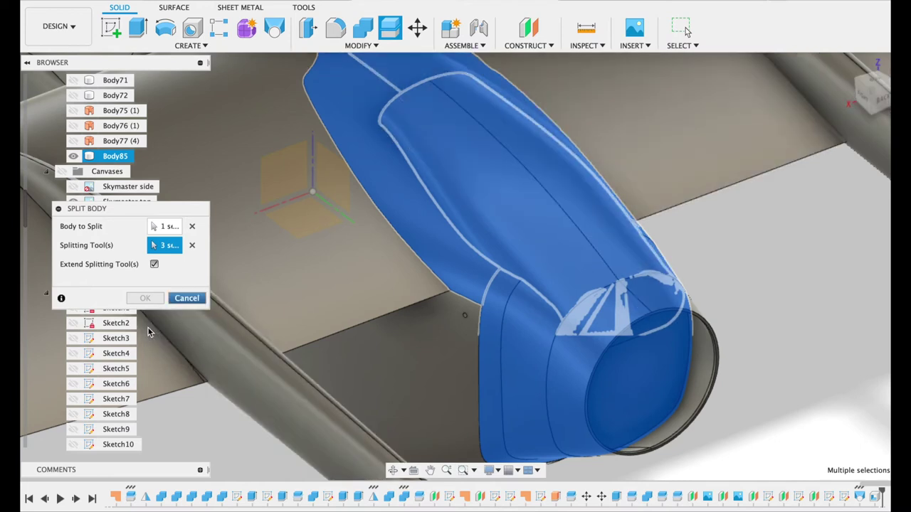
left_click(190, 246)
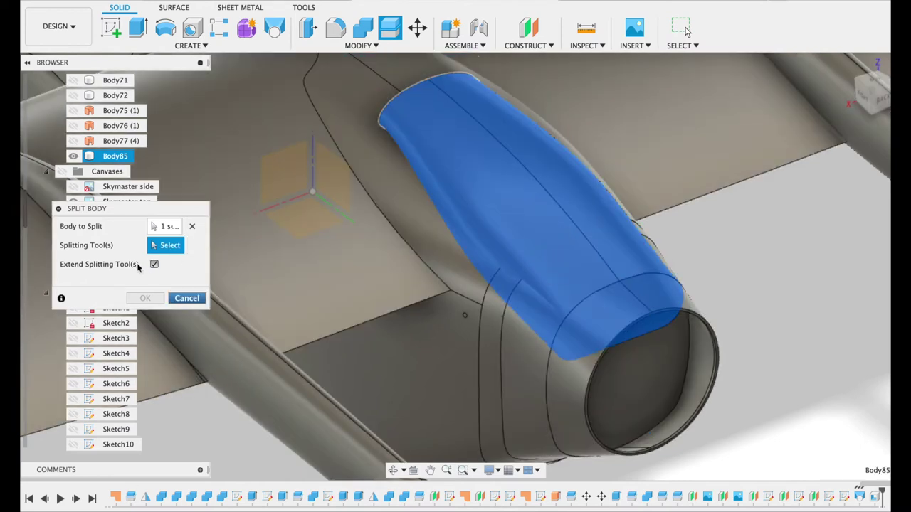
left_click(503, 454)
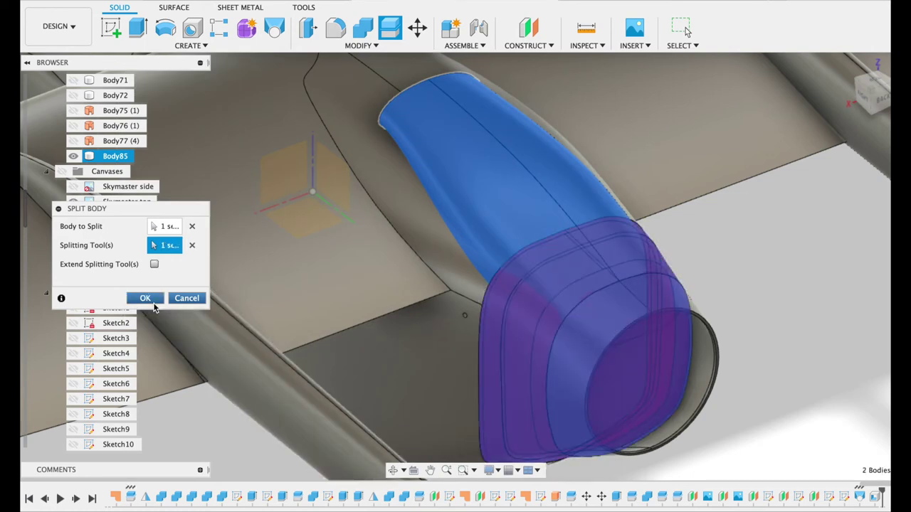
left_click(153, 302)
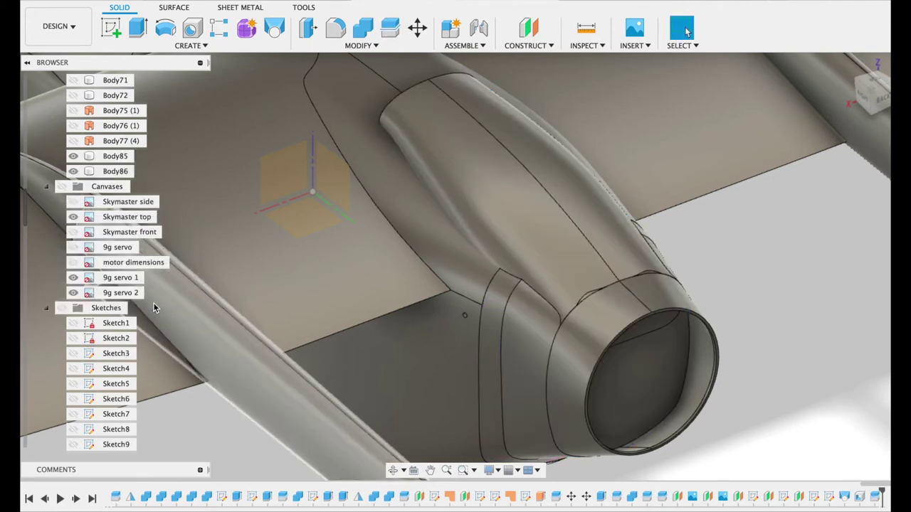
Split the nacelle Body86 with the surface that cuts through it
left_click(390, 29)
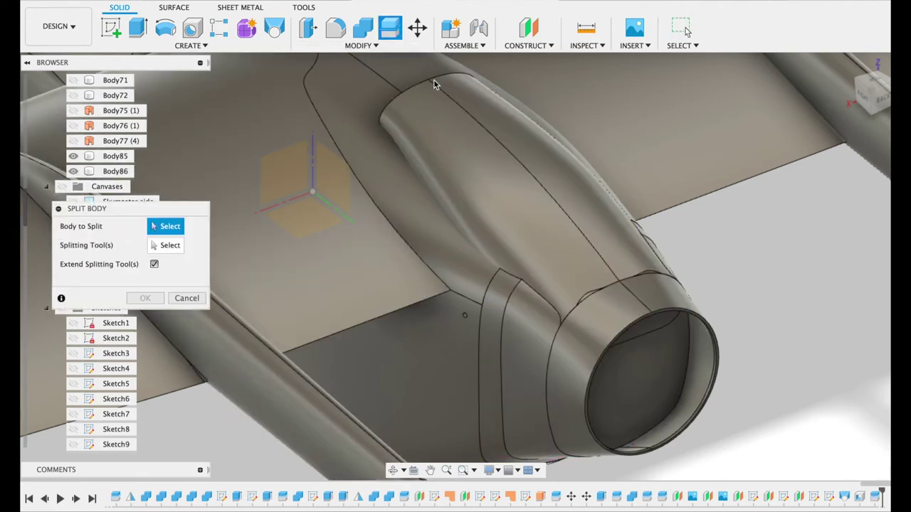
left_click(452, 106)
left_click(165, 245)
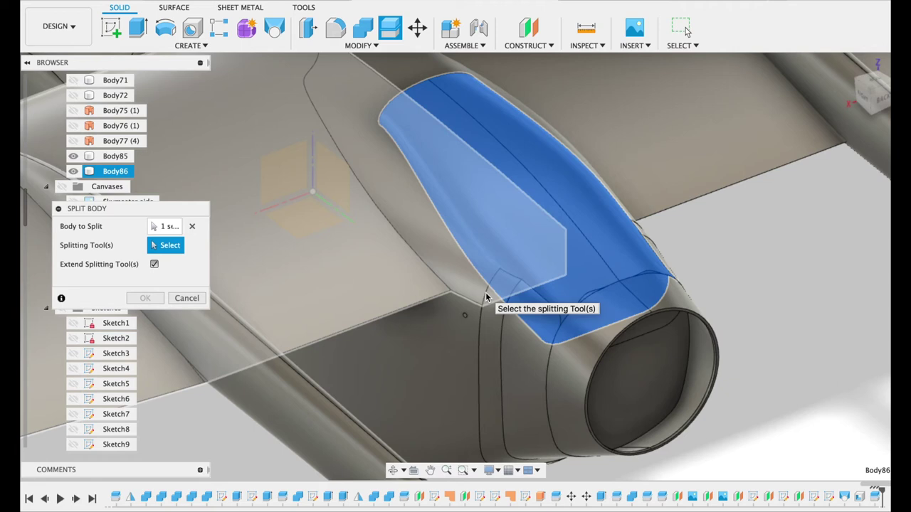
left_click(486, 297)
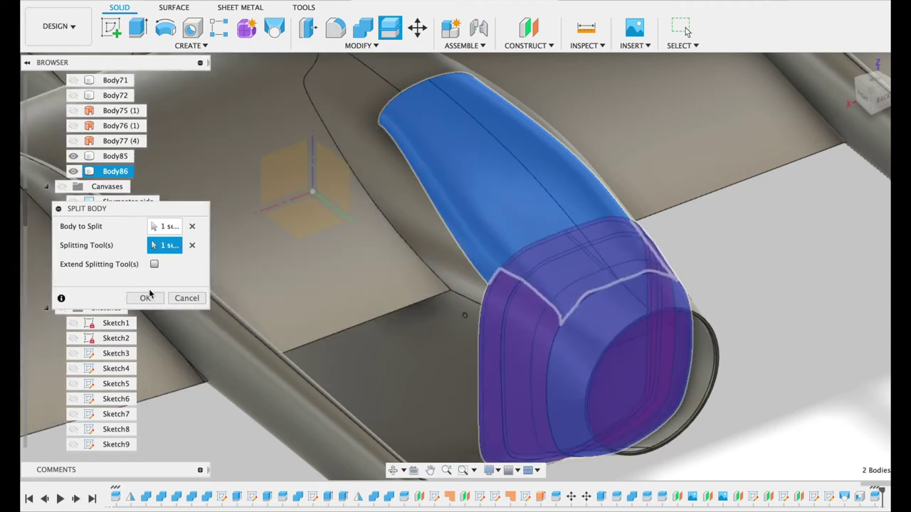
left_click(145, 298)
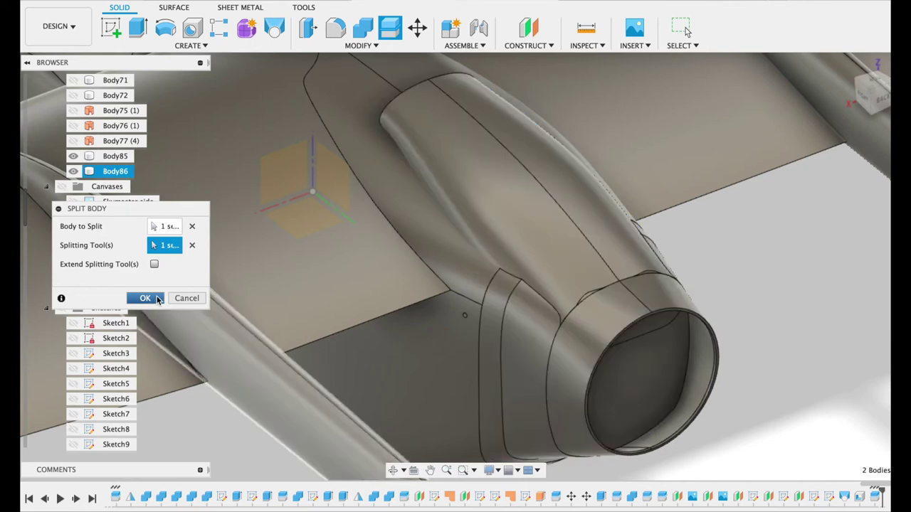
Split the nacelle again with the wing panel as splitting tool, creating Body87
left_click(390, 27)
left_click(468, 157)
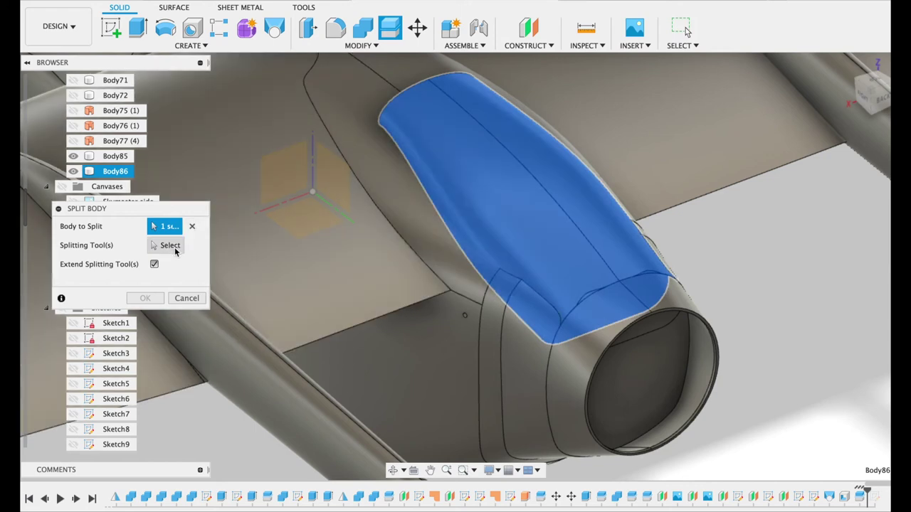
left_click(173, 248)
left_click(372, 72)
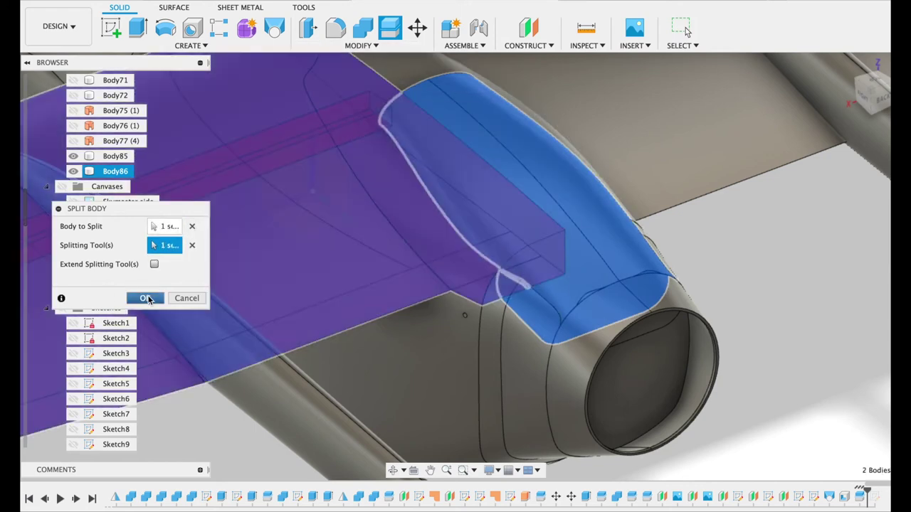
left_click(145, 298)
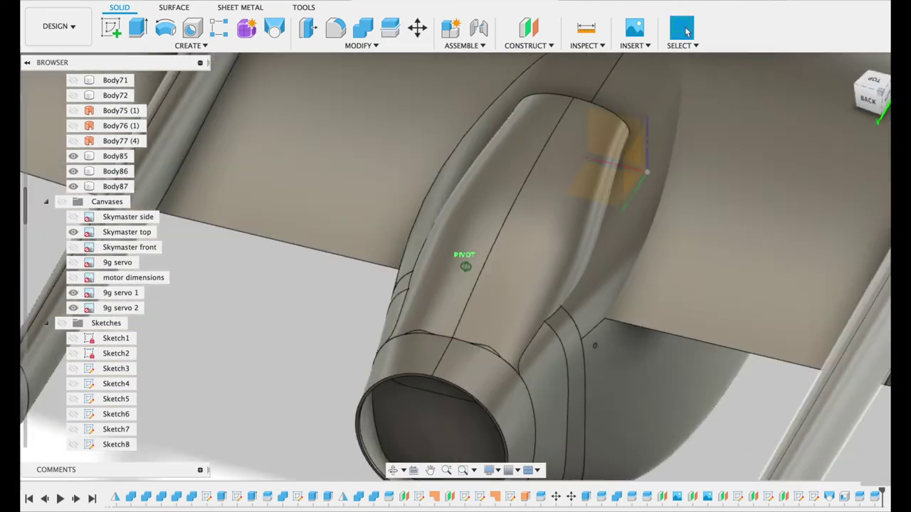
Split Body87 by the patch surface with Extend Splitting Tools off, giving Body88 and Body89
middle_click_drag(464, 258, 768, 102, "shift")
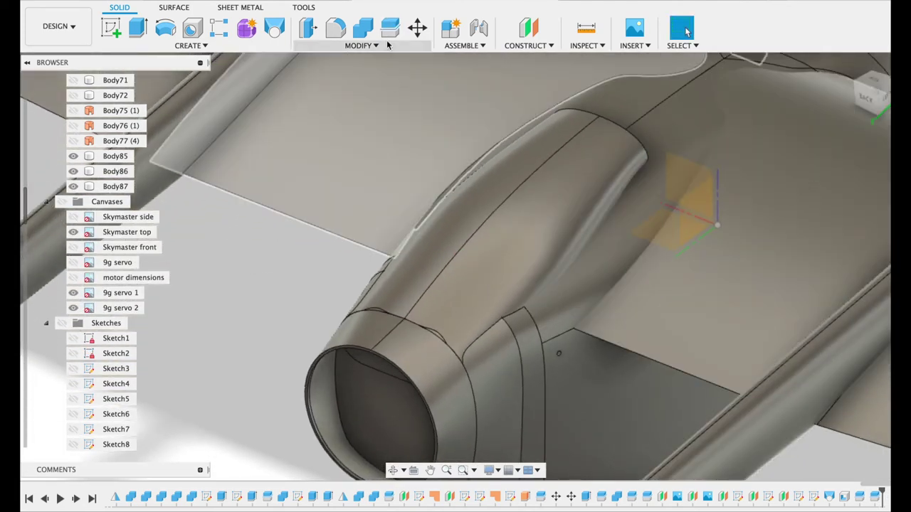
left_click(390, 31)
left_click(543, 232)
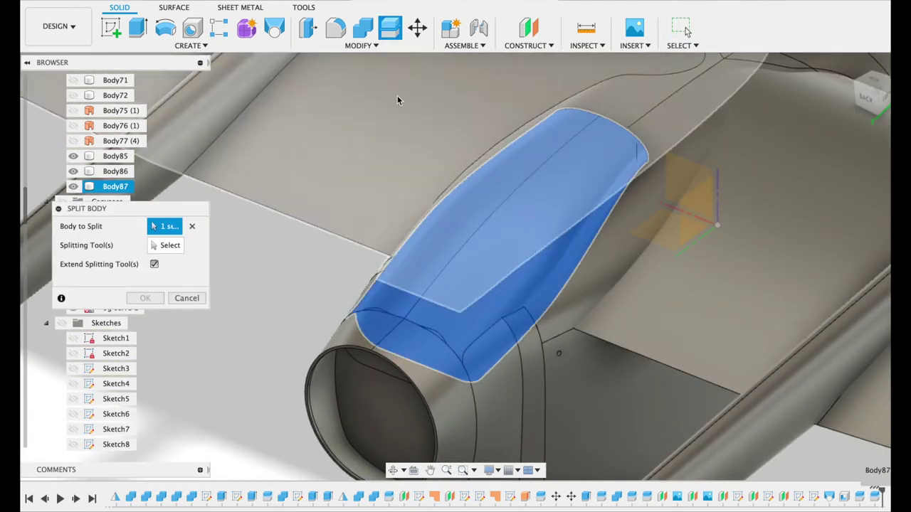
left_click(173, 246)
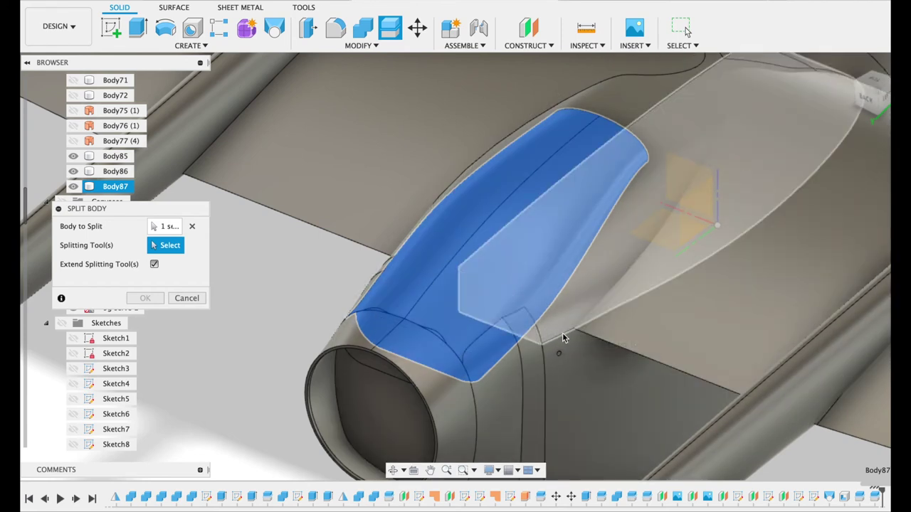
left_click(564, 337)
left_click(154, 264)
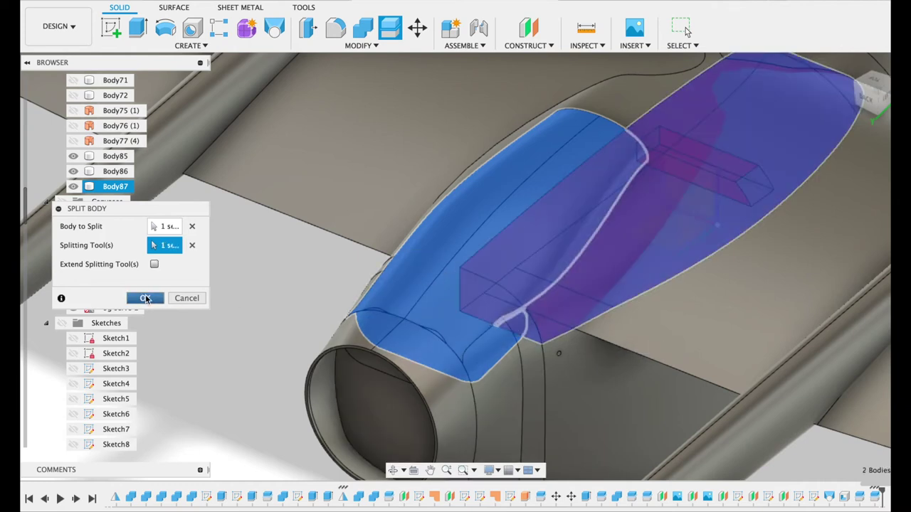
left_click(145, 298)
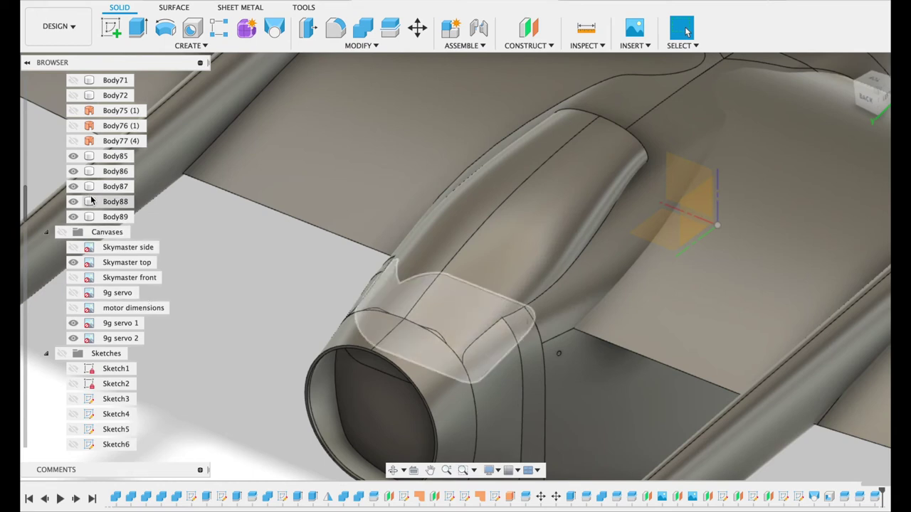
Hide Body88, Body87, Body86 and Body85, leaving Body89 selected
left_click(73, 202)
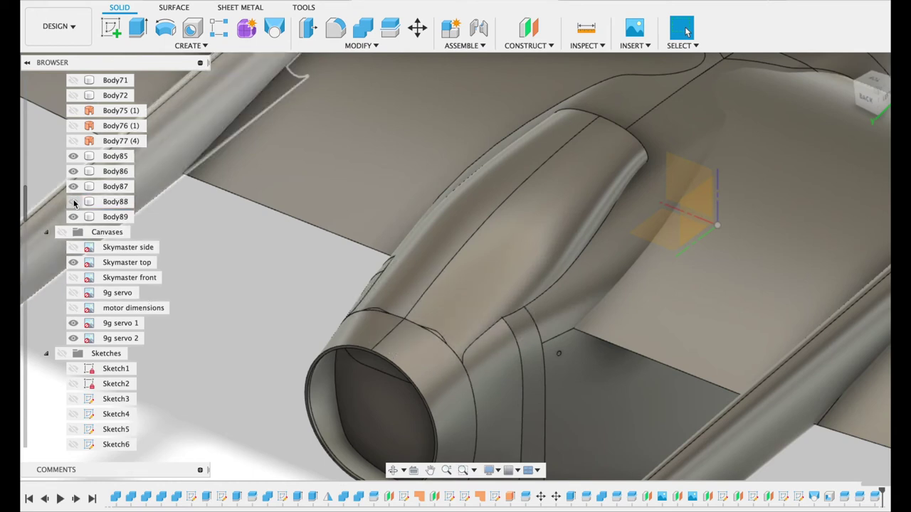
left_click(73, 187)
left_click(73, 172)
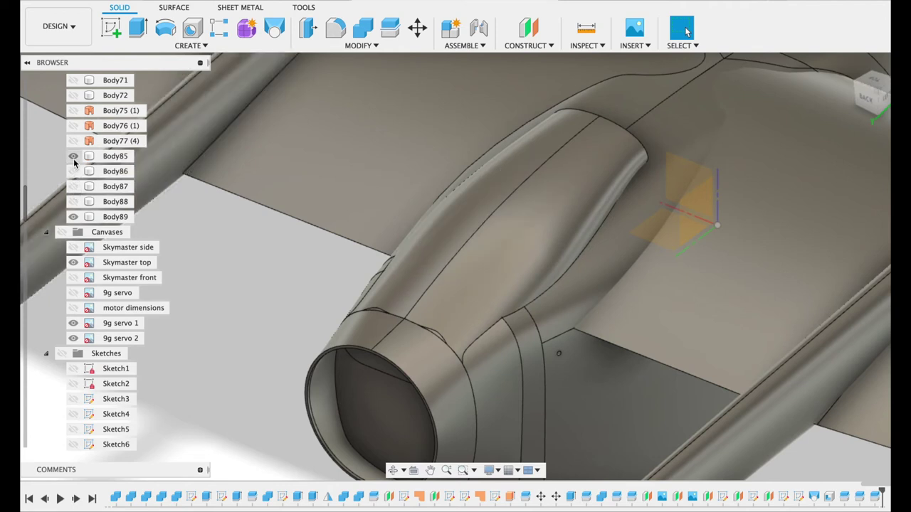
left_click(73, 158)
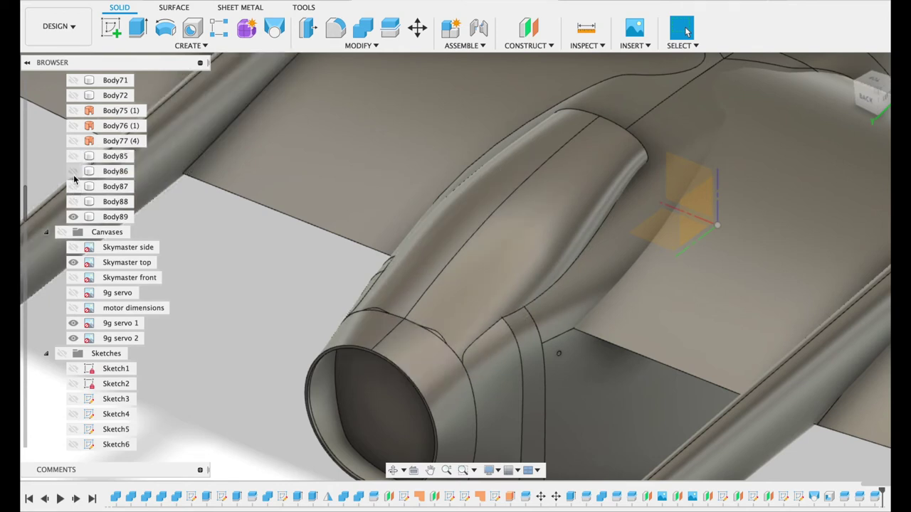
left_click(75, 217)
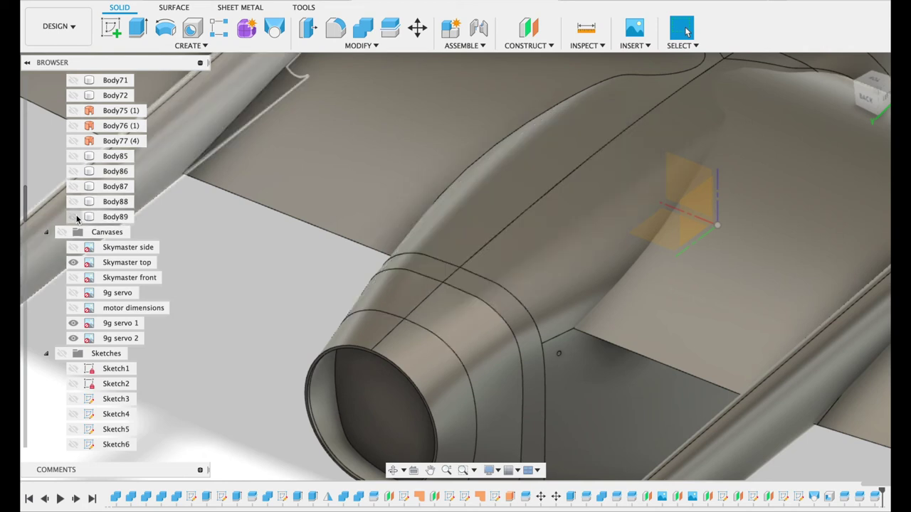
left_click(74, 217)
Rename Body89 to 'Engine scoop' and orbit to inspect it from the front
double_click(118, 217)
type("Engine scoop")
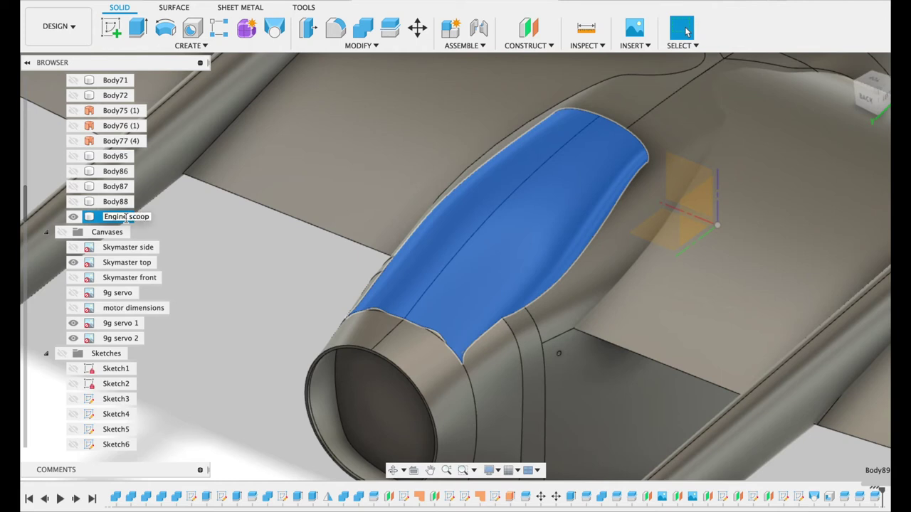
key("Return")
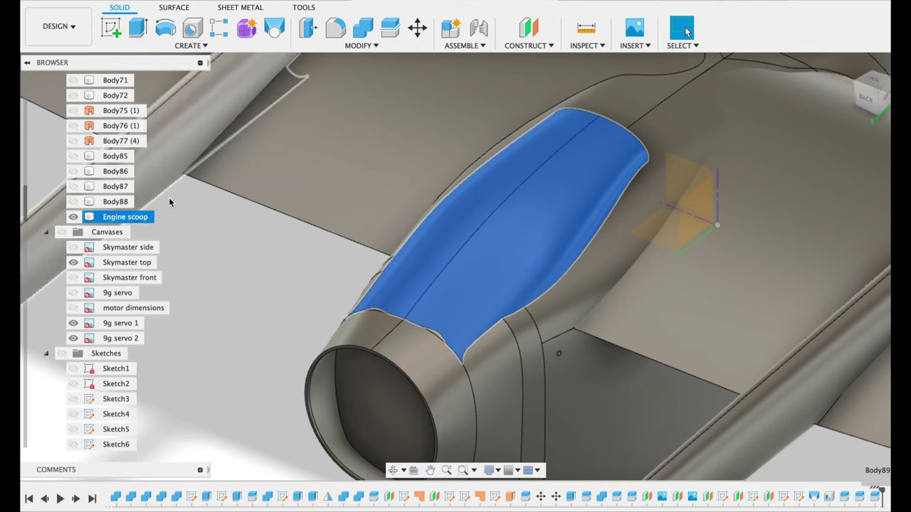
middle_click_drag(464, 263, 464, 266, "shift")
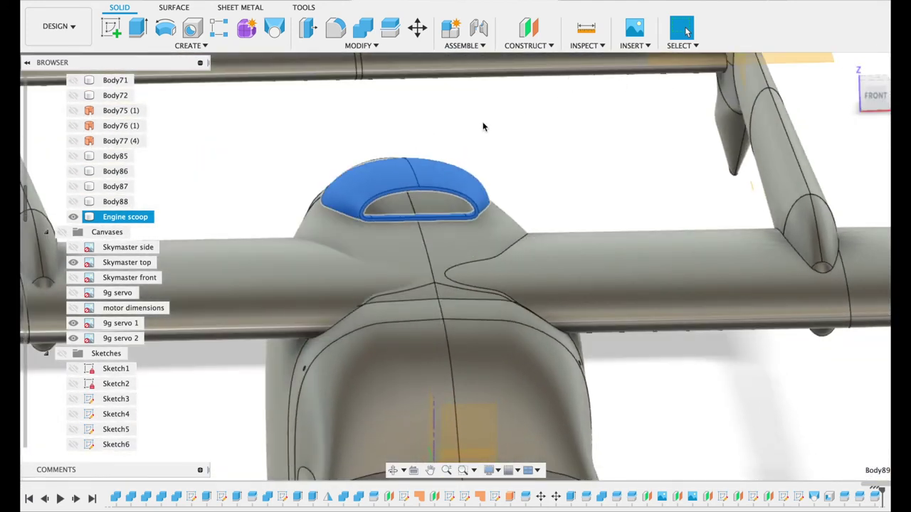
Use Move to Group to put Engine scoop into the Fuselage folder
right_click(106, 219)
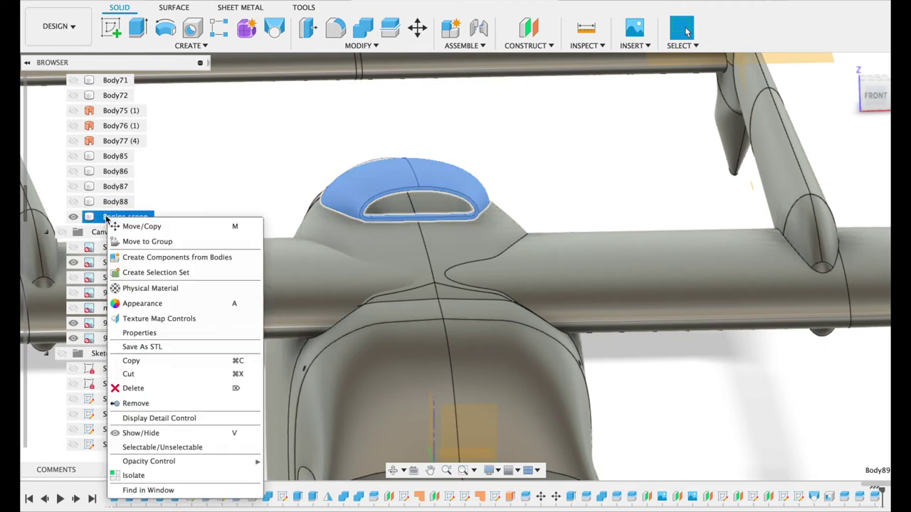
left_click(135, 243)
left_click(168, 248)
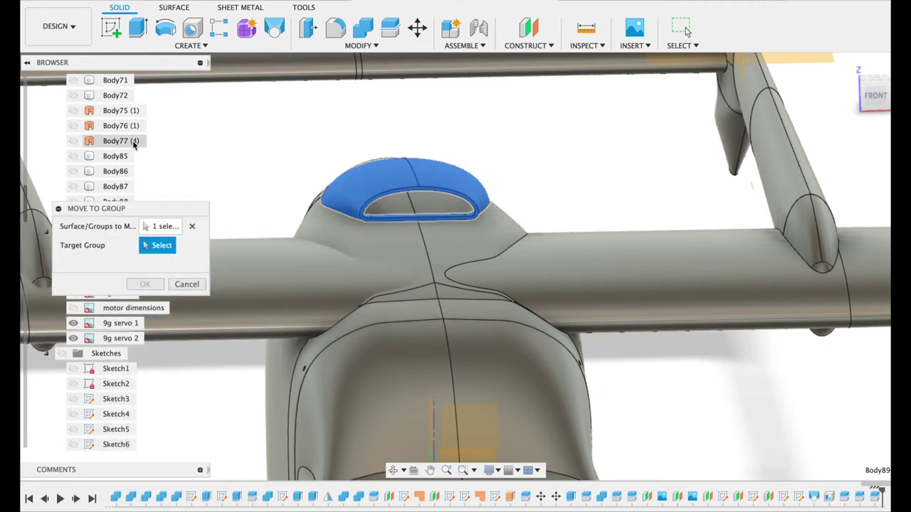
scroll(133, 145, "up", 5)
scroll(133, 145, "up", 5)
scroll(133, 145, "up", 5)
scroll(134, 144, "up", 2)
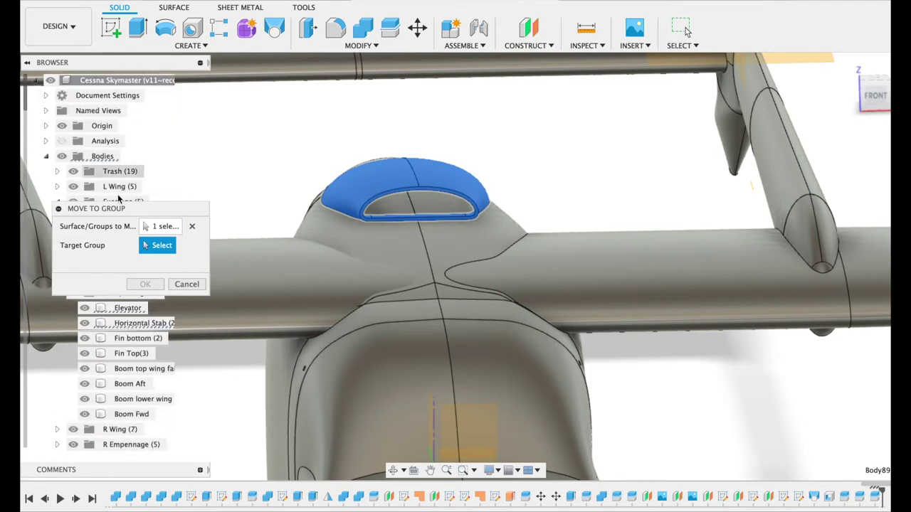
scroll(121, 188, "down", 1)
left_click(121, 185)
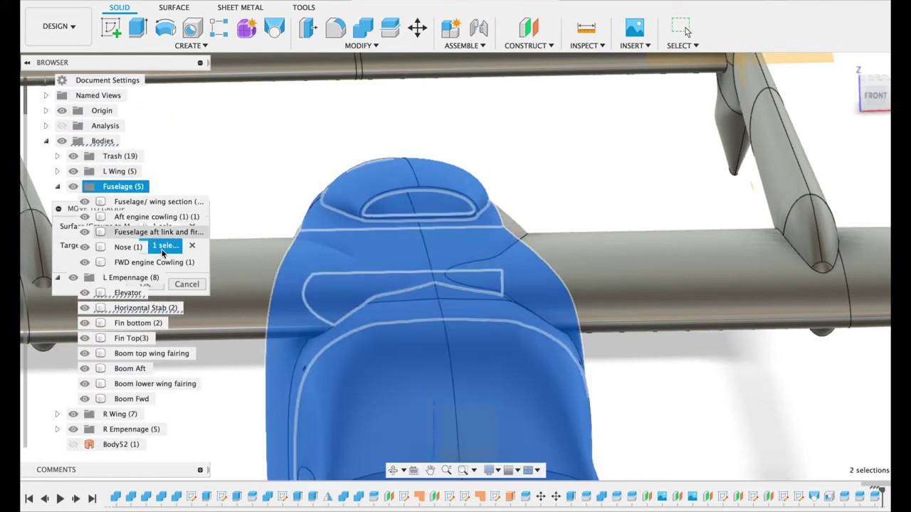
left_click(153, 286)
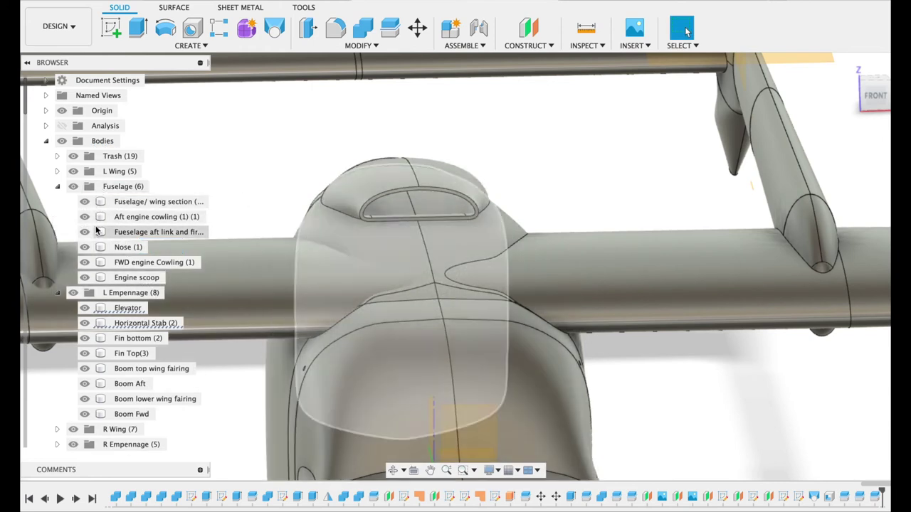
Hide the fuselage wing-section, aft cowling, Nose, FWD Cowling and Engine scoop bodies
left_click(83, 203)
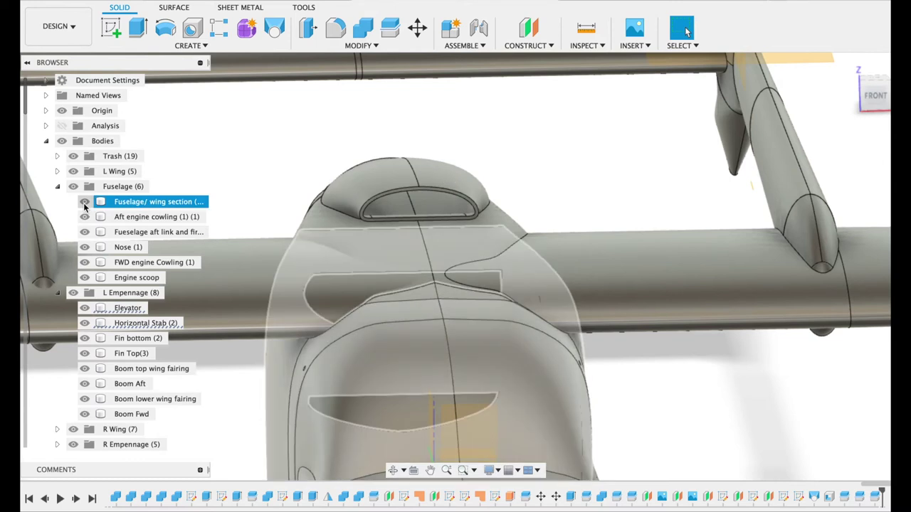
left_click(83, 202)
left_click(84, 216)
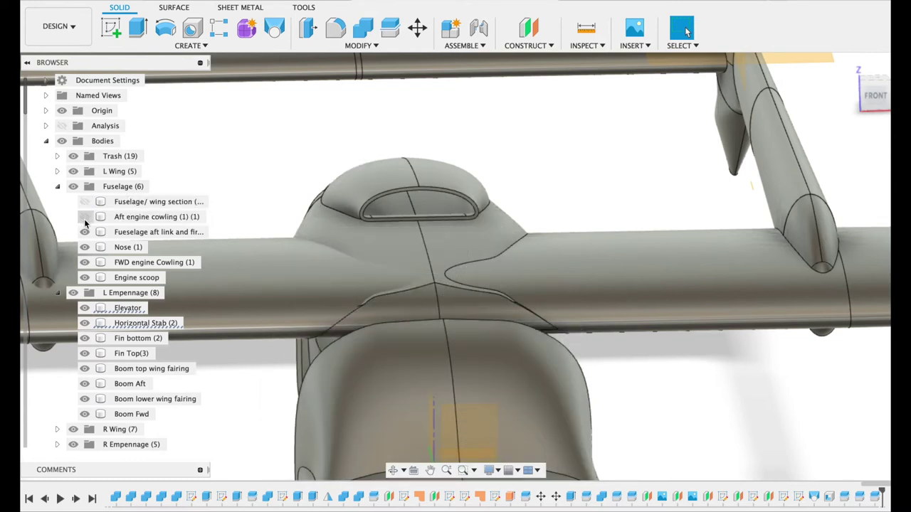
left_click(84, 247)
left_click(84, 262)
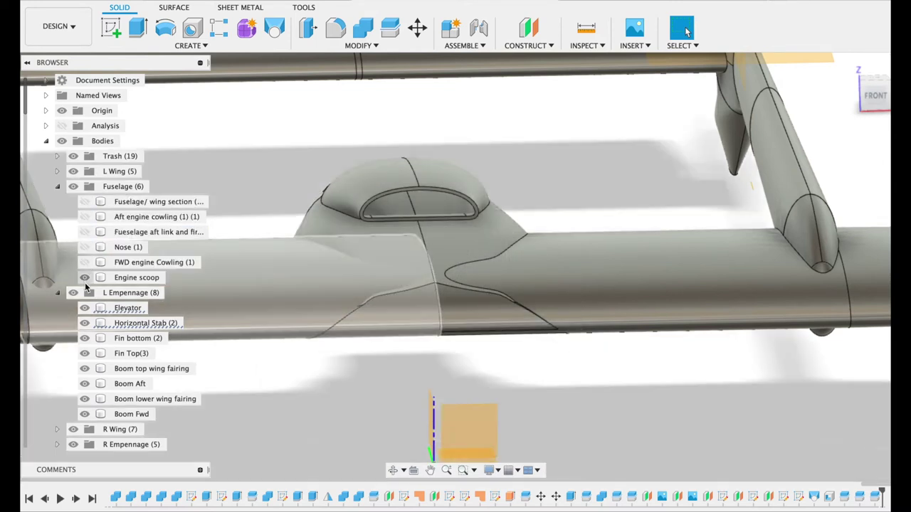
left_click(83, 277)
Hide the L/R Empennage and L/R Wing groups, then show only the Engine scoop
left_click(83, 292)
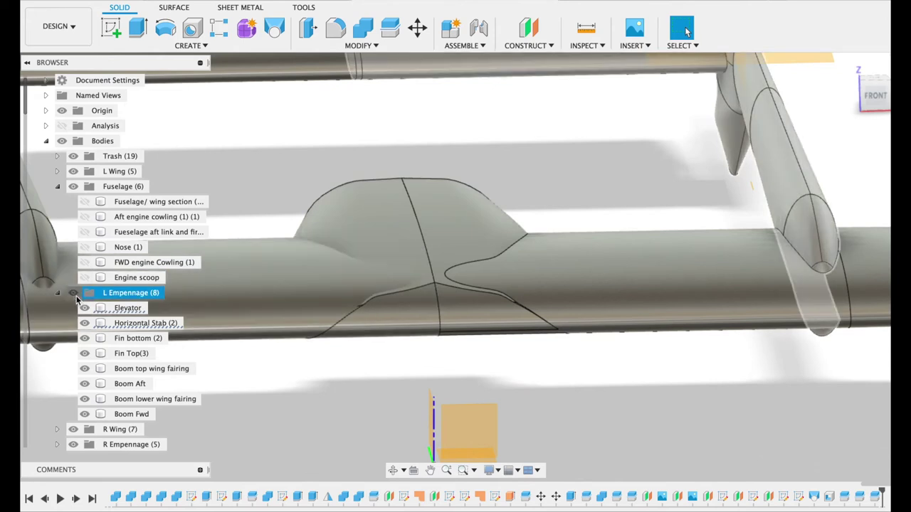
left_click(74, 292)
left_click(73, 429)
left_click(73, 444)
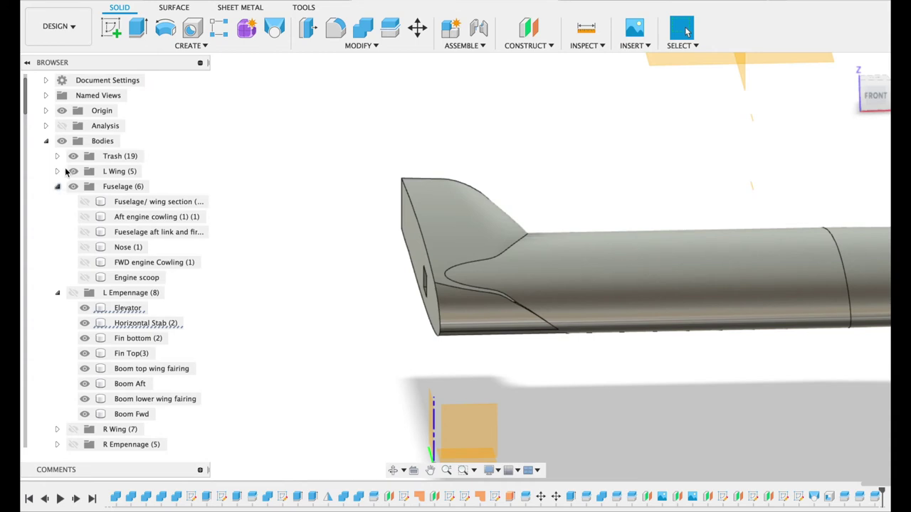
left_click(73, 172)
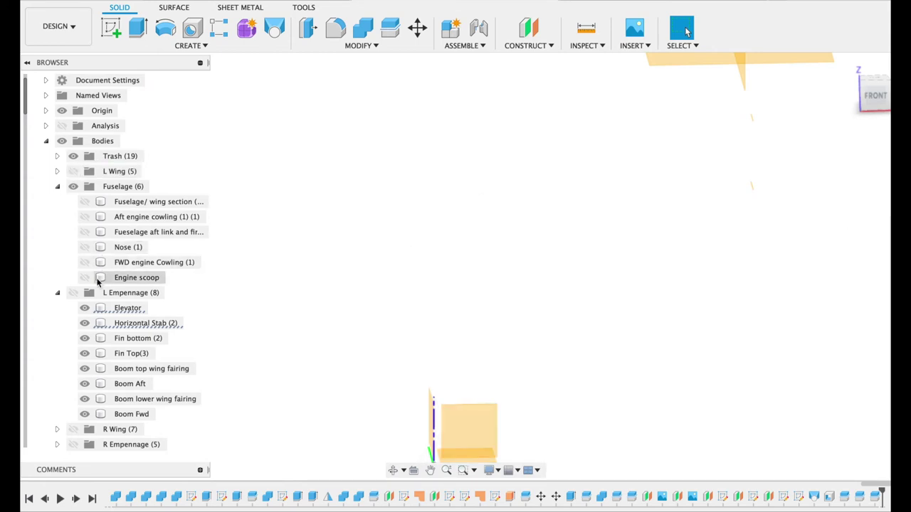
left_click(84, 278)
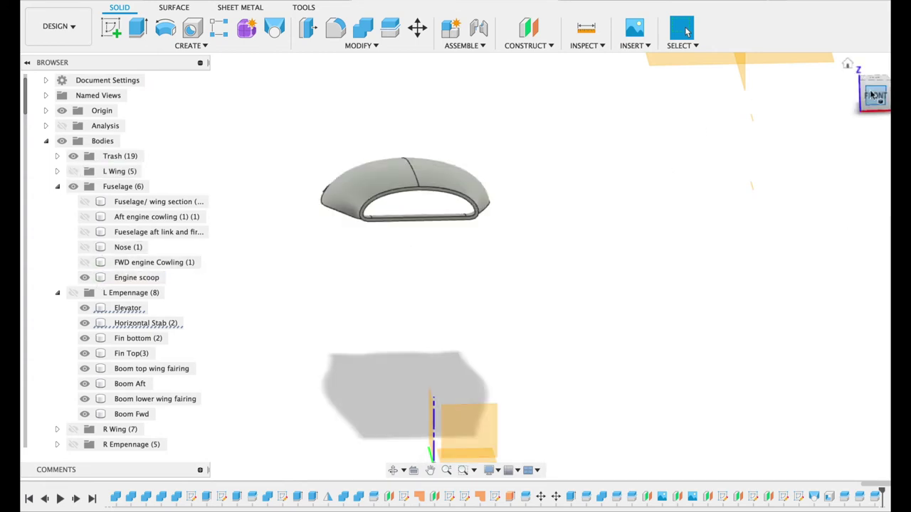
mouse_move(466, 266)
middle_mouse_down("shift")
mouse_move(540, 235)
mouse_move(640, 235)
middle_mouse_up("shift")
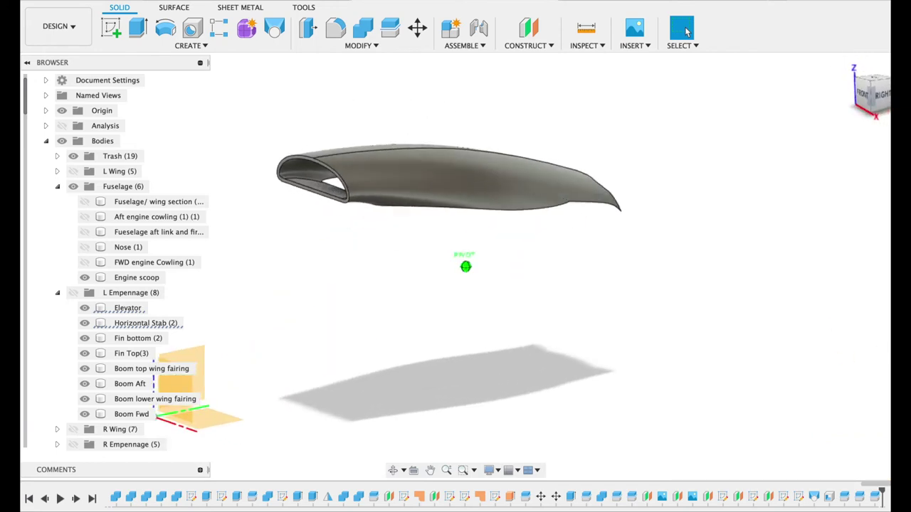
middle_click_drag(687, 31, 827, 102, "shift")
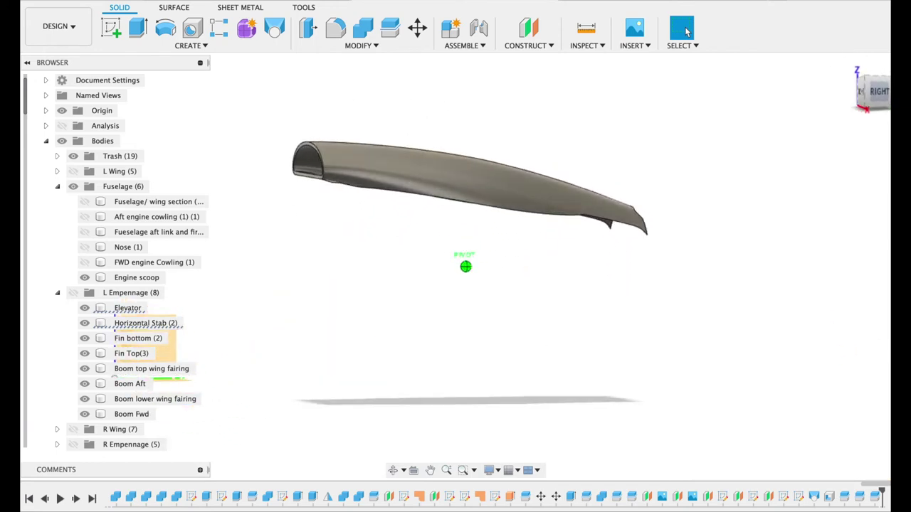
scroll(203, 248, "down", 5)
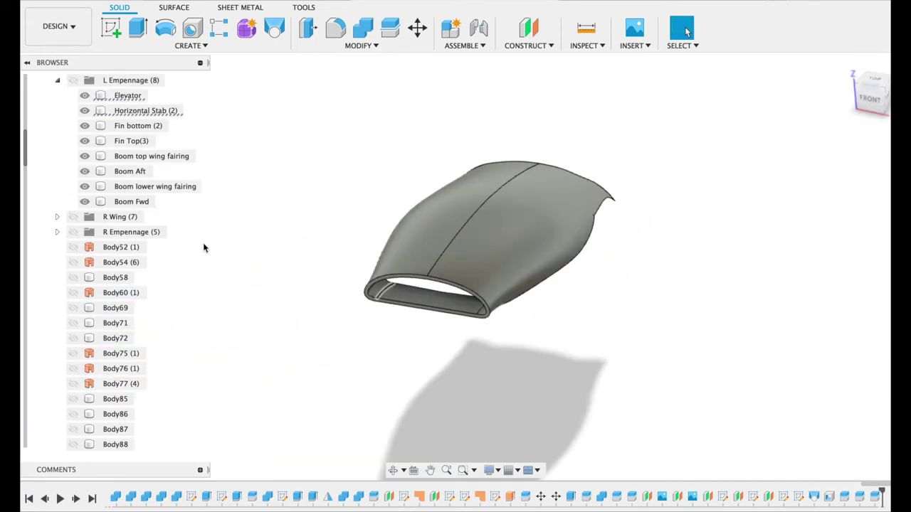
Split the Engine scoop using fuselage body Body52 as the tool, then hide Body52
left_click(73, 247)
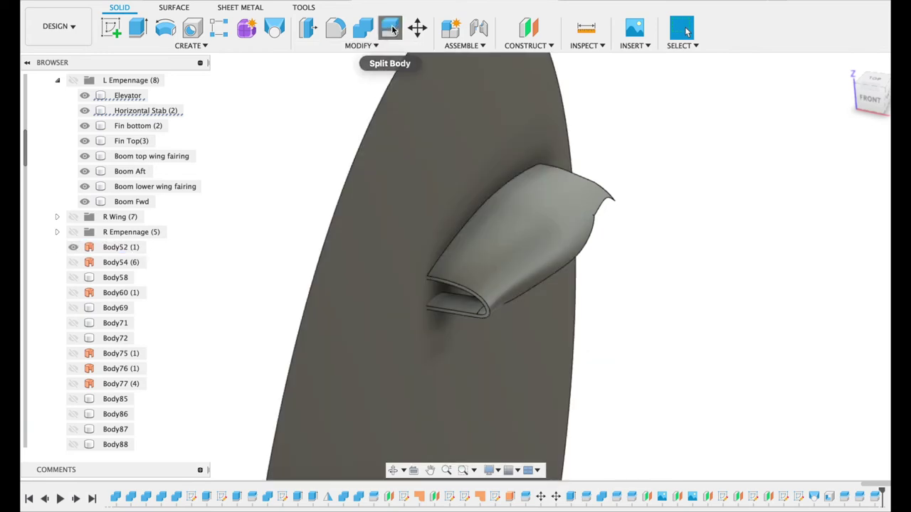
left_click(390, 27)
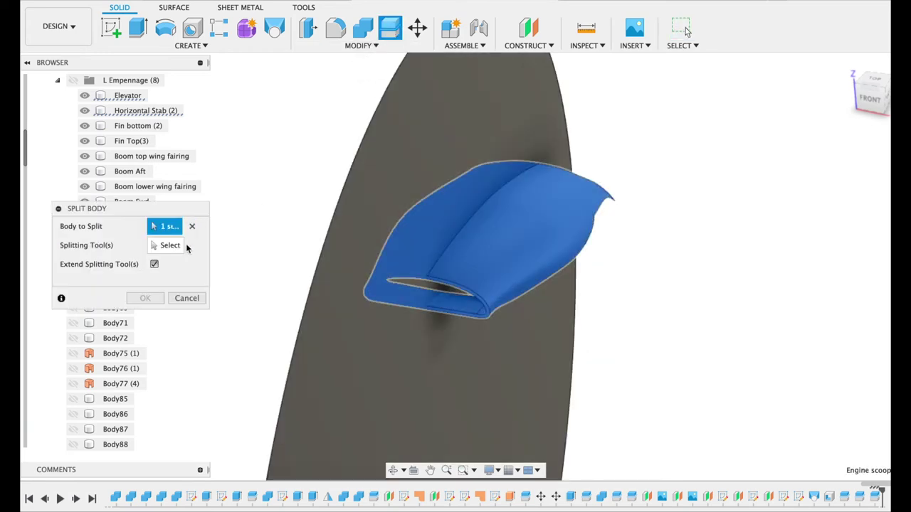
left_click(165, 245)
left_click(423, 155)
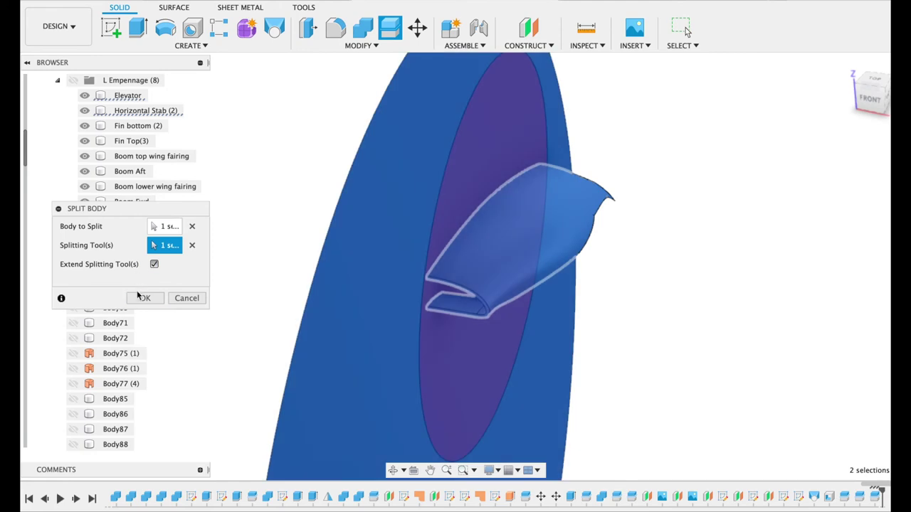
left_click(144, 299)
left_click(74, 247)
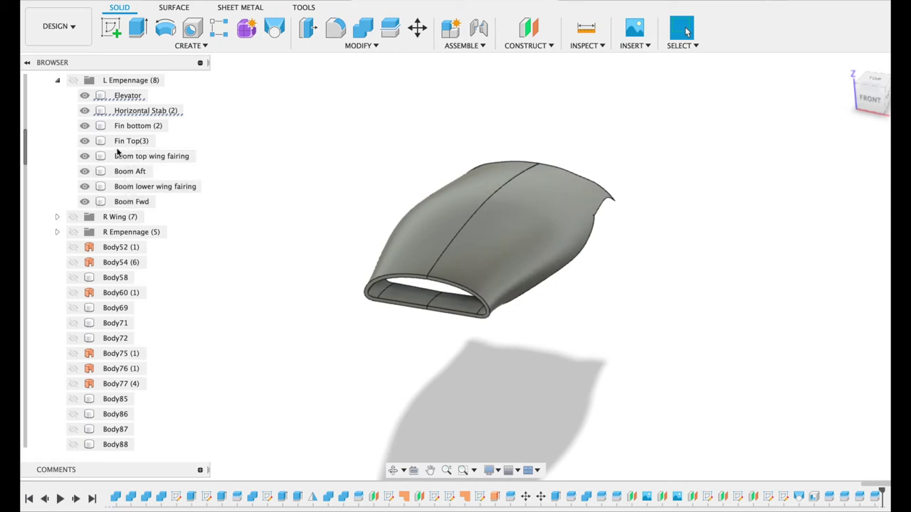
scroll(113, 151, "up", 2)
scroll(110, 145, "up", 5)
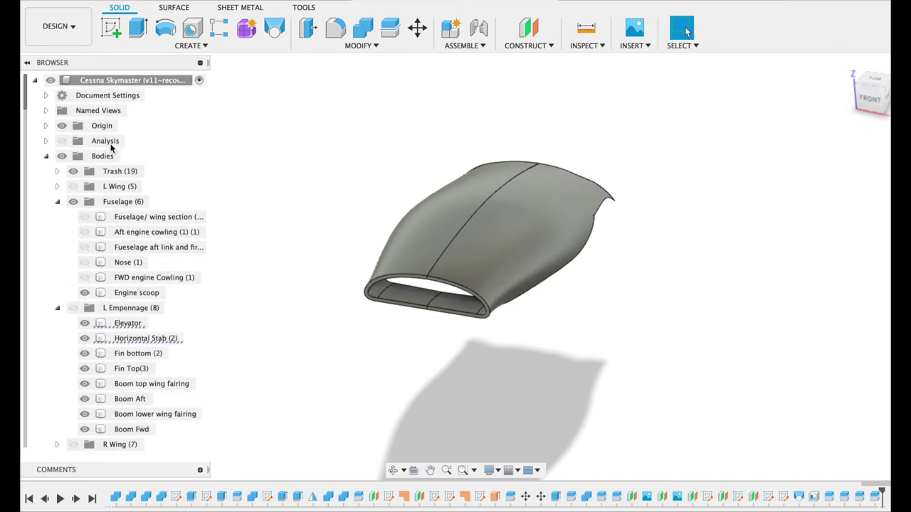
Show the Fuselage aft link body beneath the scoop and view it from the side
left_click(86, 216)
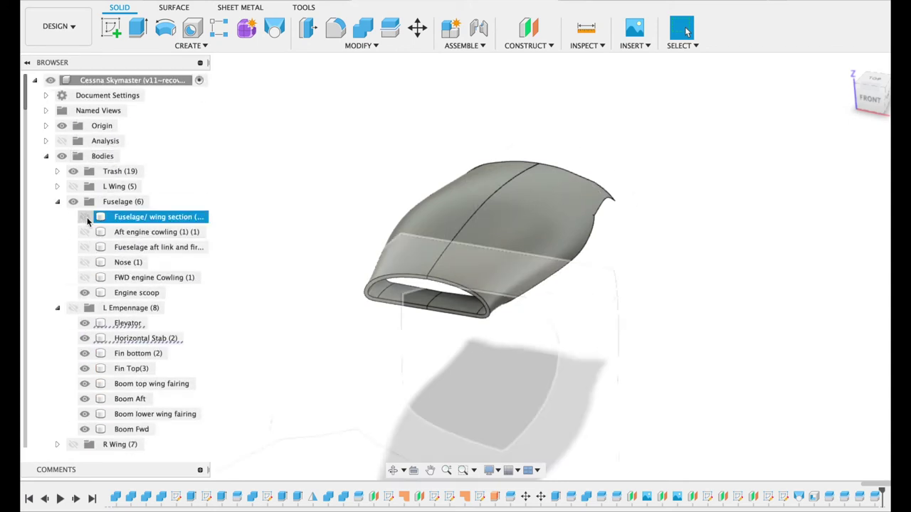
left_click(88, 233)
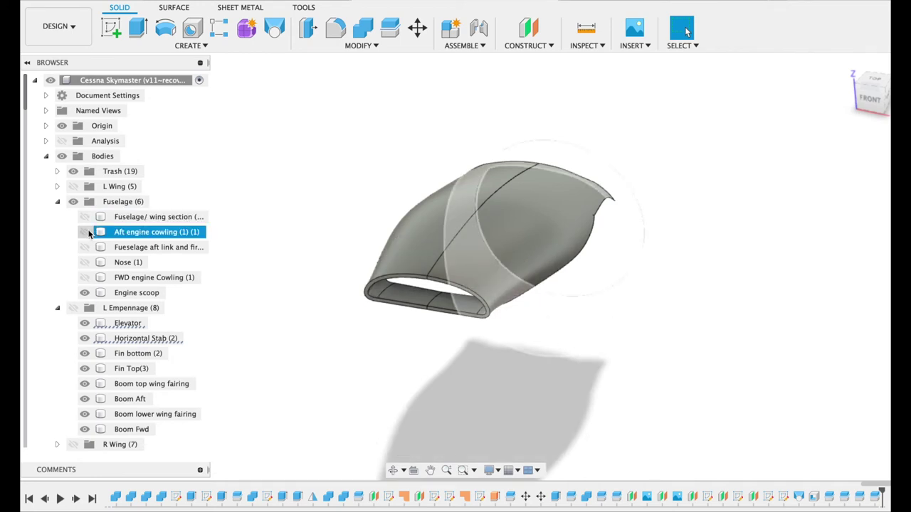
left_click(88, 247)
left_click(84, 247)
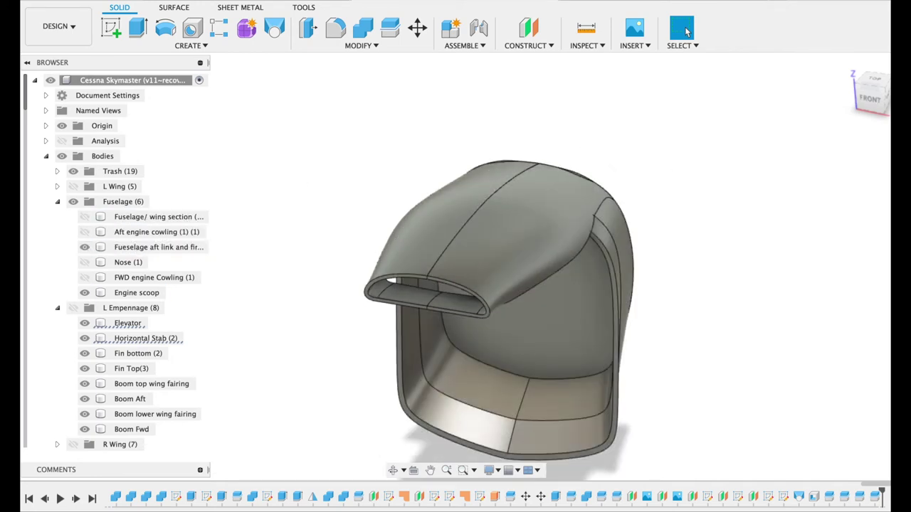
mouse_move(464, 266)
middle_mouse_down("shift")
mouse_move(399, 271)
mouse_move(459, 269)
middle_mouse_up("shift")
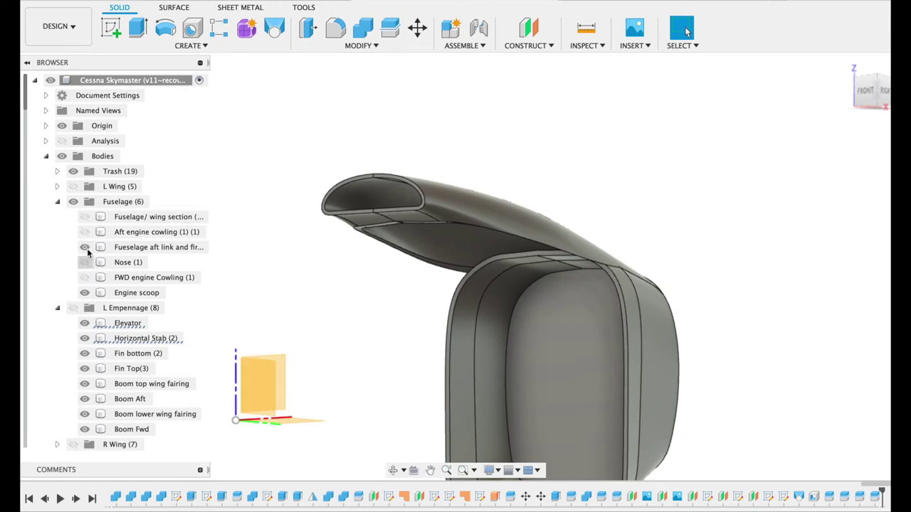
left_click(85, 217)
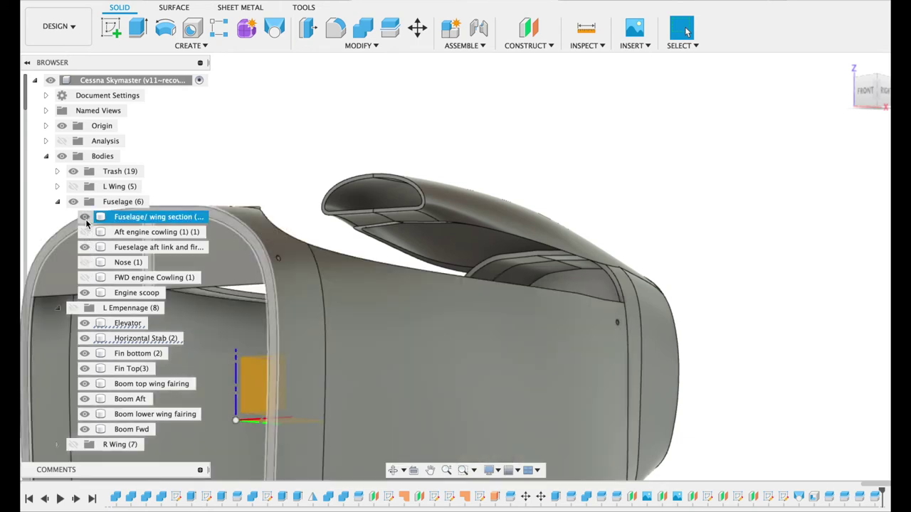
left_click(85, 217)
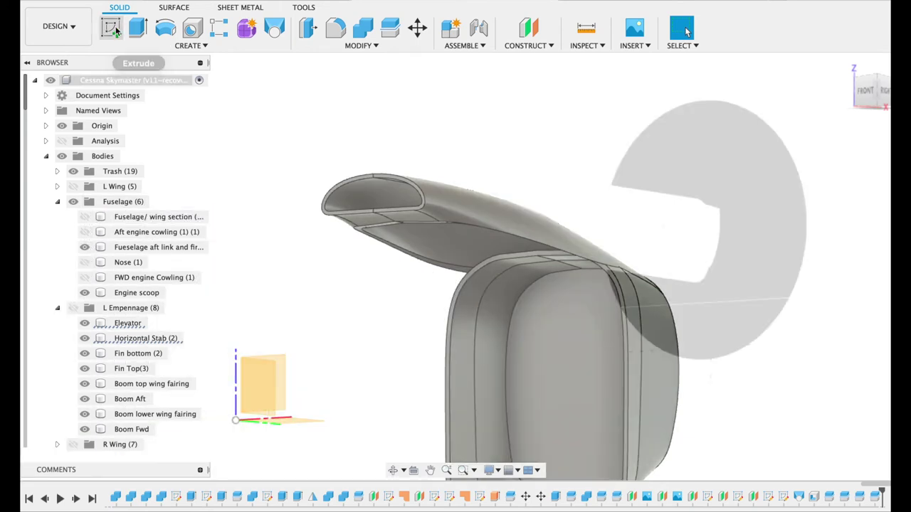
Sketch a large center-diameter circle on the aft body's front face, centred near its top
left_click(111, 29)
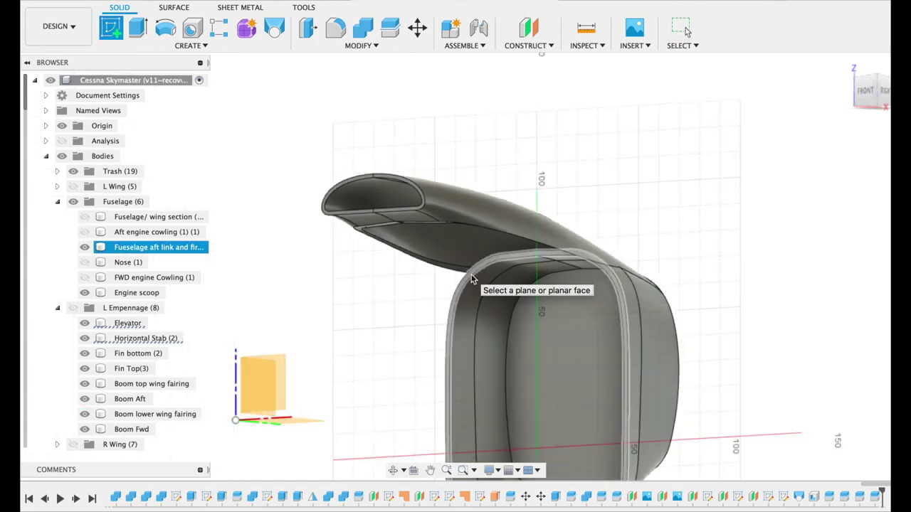
left_click(471, 277)
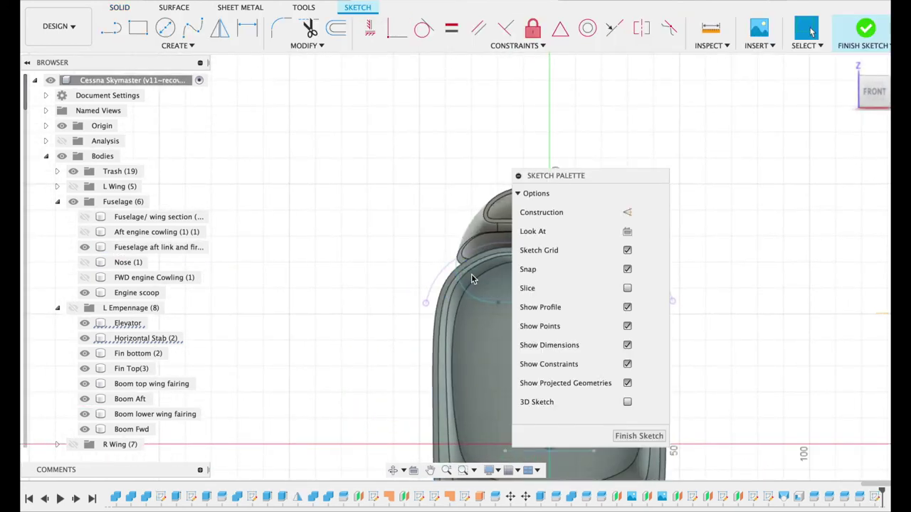
left_click(165, 27)
left_click_drag(533, 178, 262, 173)
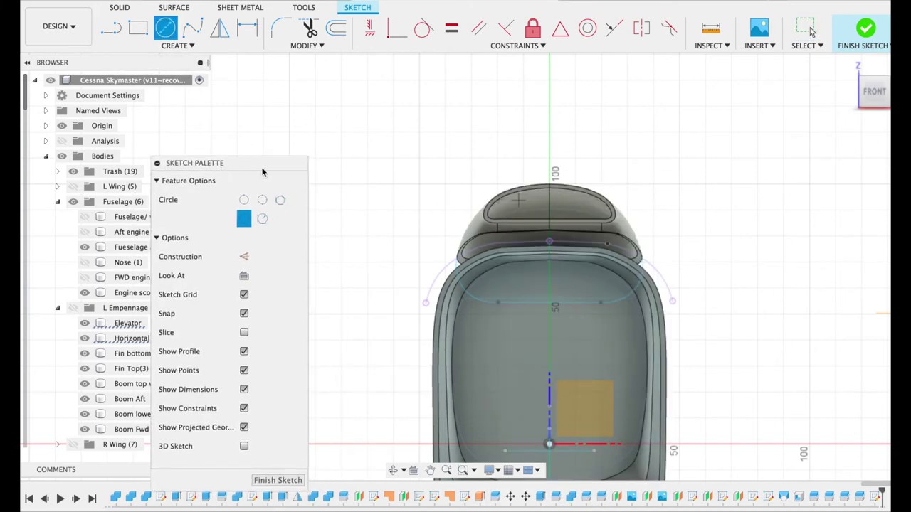
left_click(549, 262)
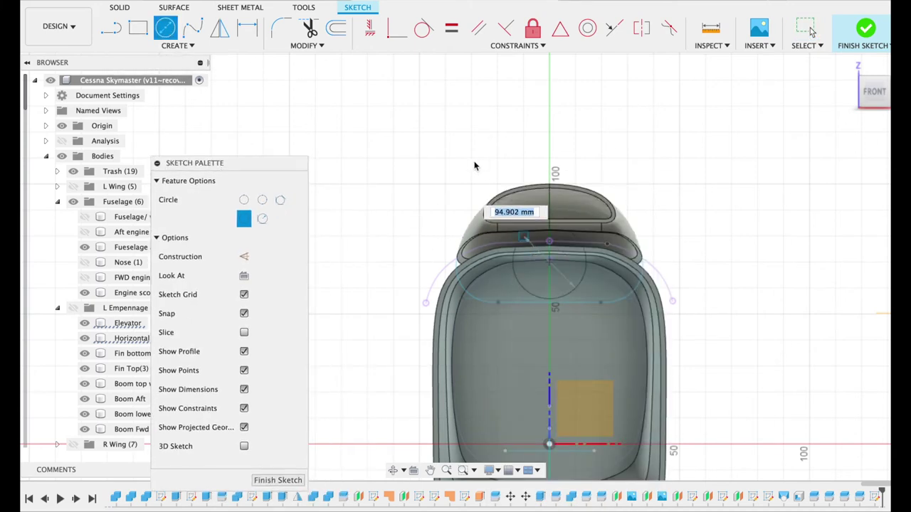
left_click(472, 160)
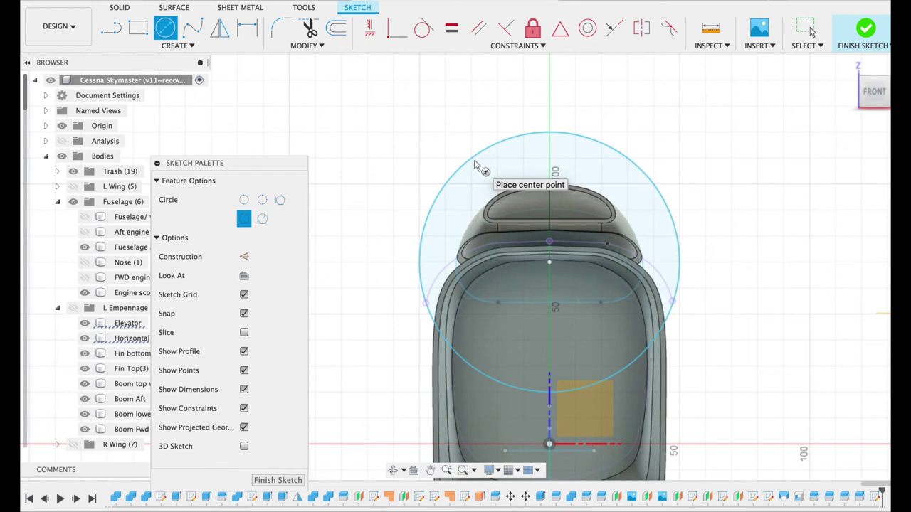
left_click(865, 28)
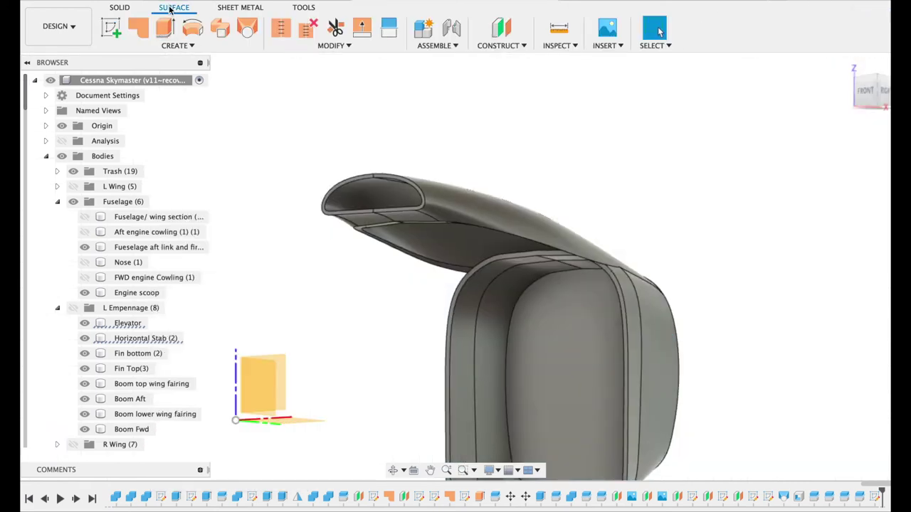
Turn on the Sketches folder so the sketch curves show over the model
scroll(69, 360, "down", 5)
scroll(71, 375, "down", 5)
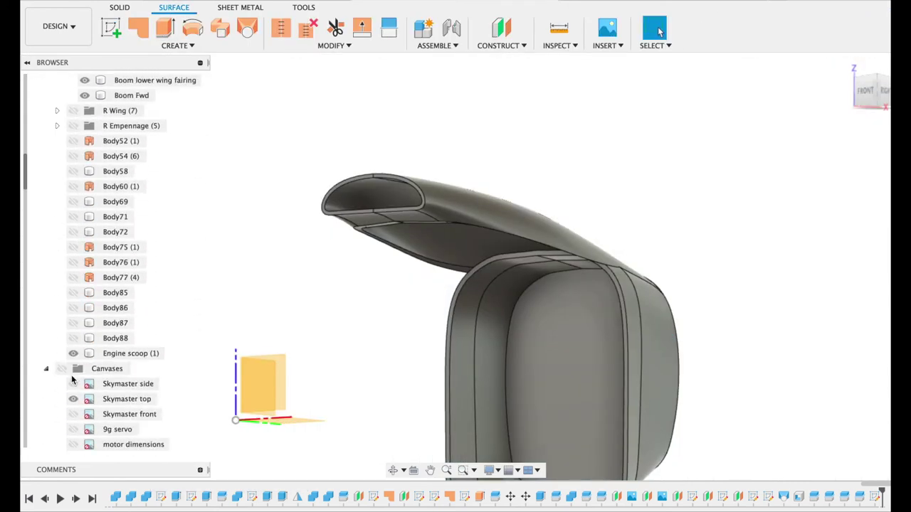
scroll(71, 375, "down", 3)
scroll(71, 375, "down", 5)
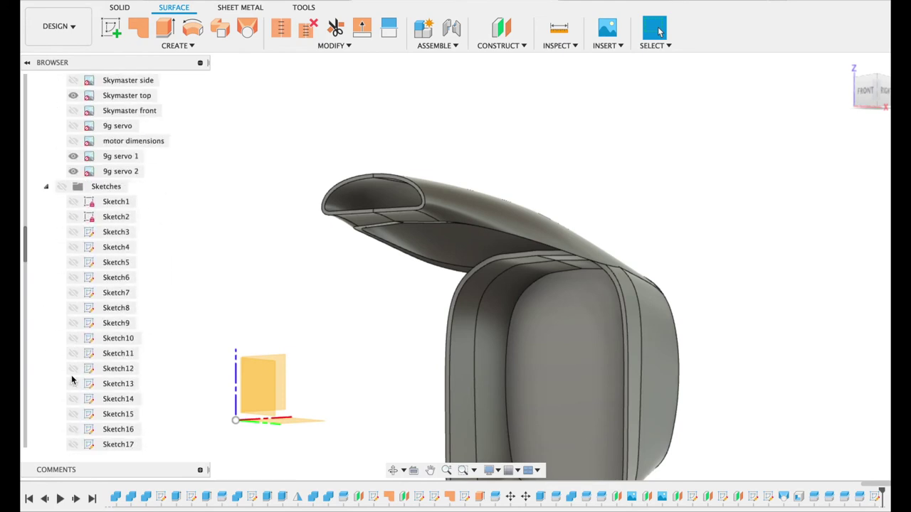
left_click(62, 186)
Create a new sketch on the circle's plane and finish it
left_click(112, 27)
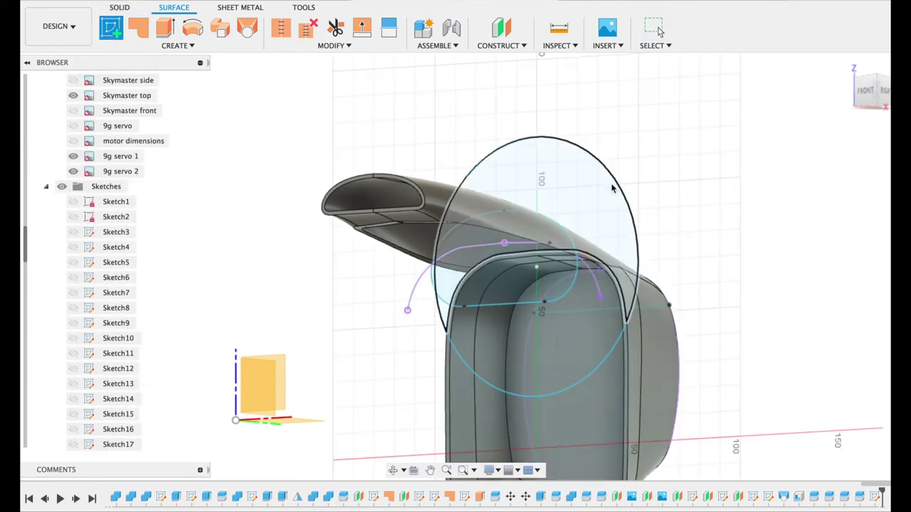
left_click(602, 198)
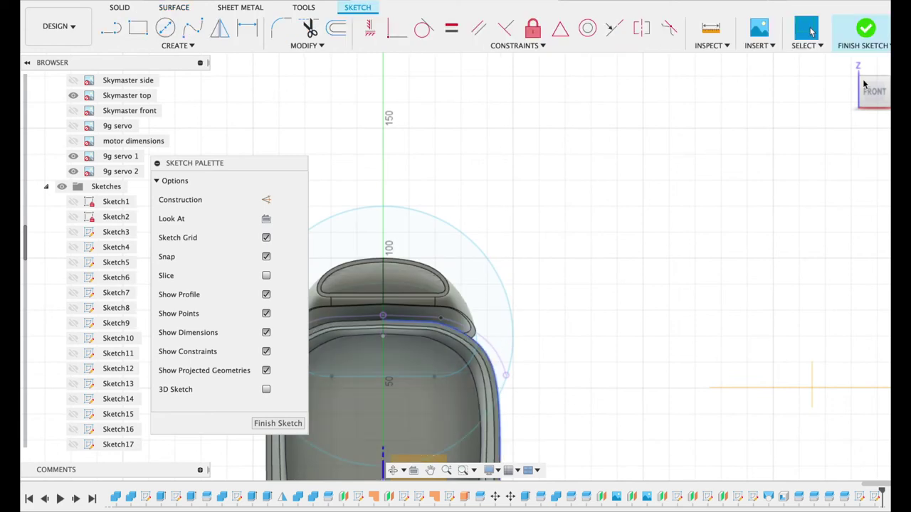
left_click(866, 28)
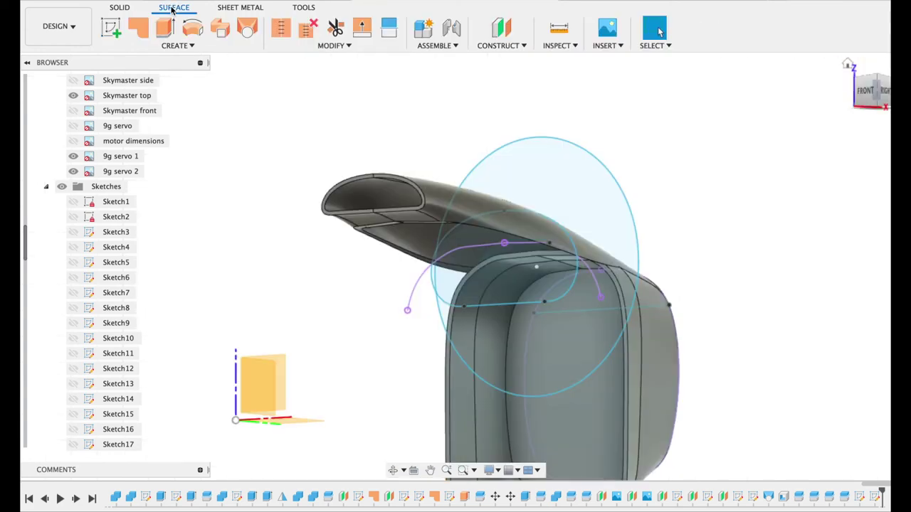
Patch the circle's outer, fuselage outline and thin rim profiles into a flat surface disc
left_click(138, 29)
left_click(572, 228)
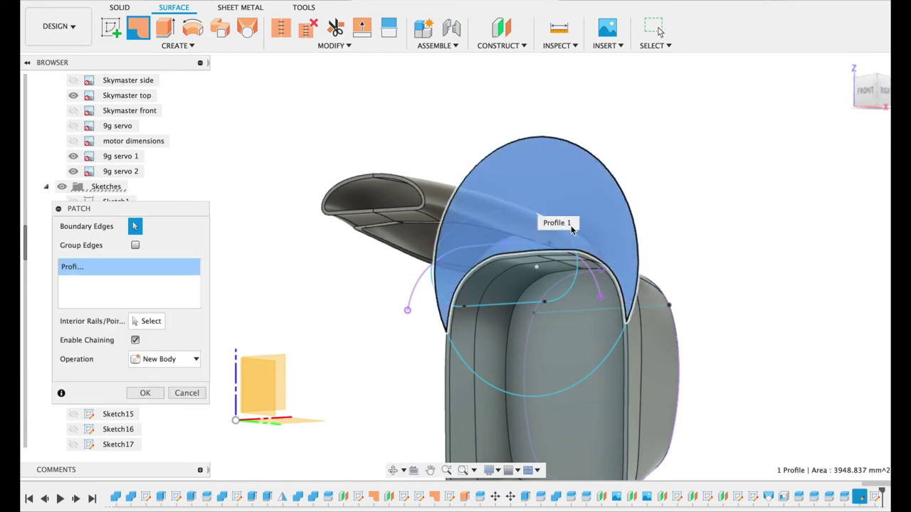
left_click(580, 336)
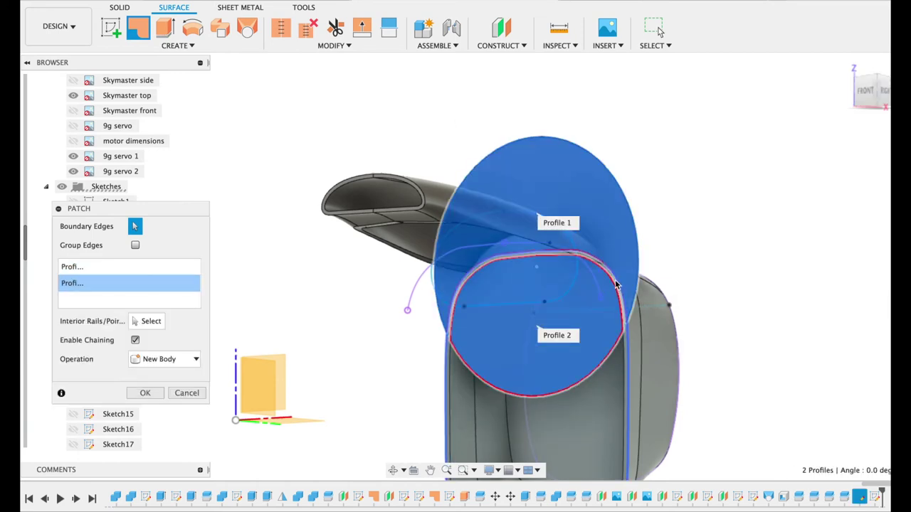
scroll(616, 285, "up", 2)
scroll(503, 335, "up", 4)
scroll(511, 334, "up", 2)
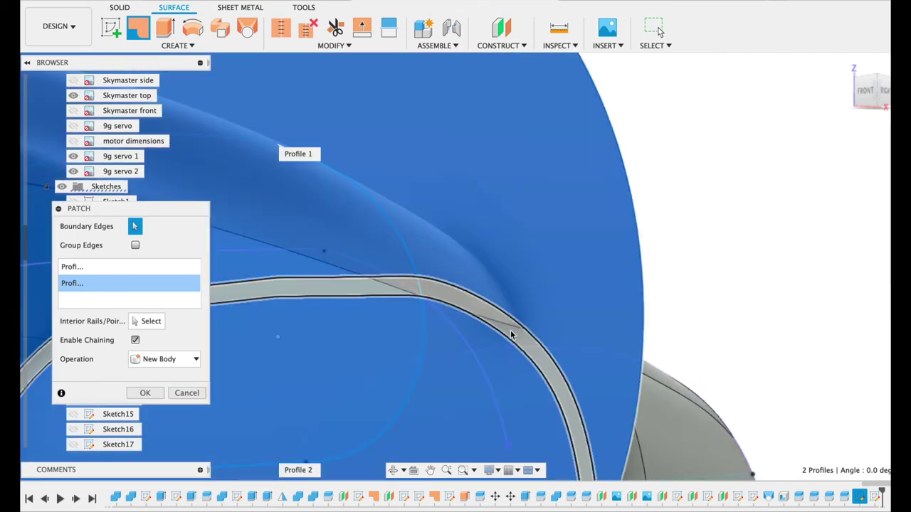
left_click(511, 334)
scroll(512, 334, "down", 5)
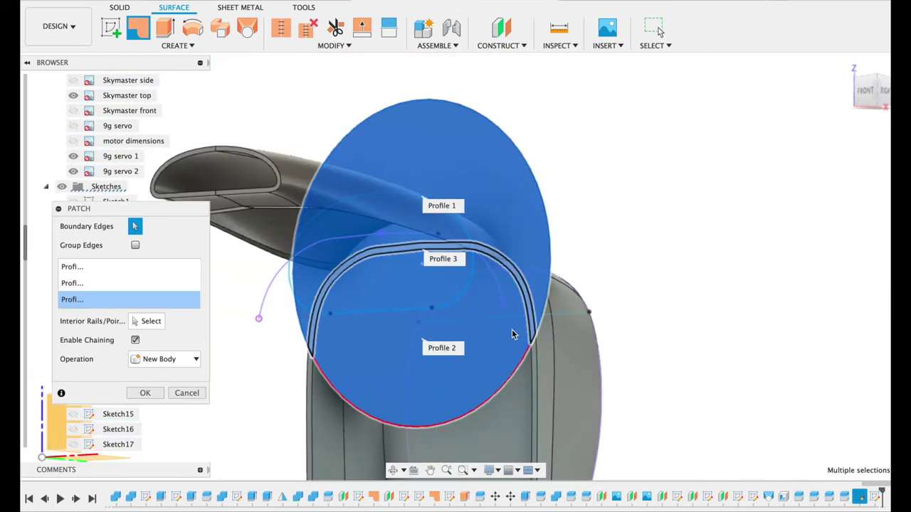
left_click(146, 393)
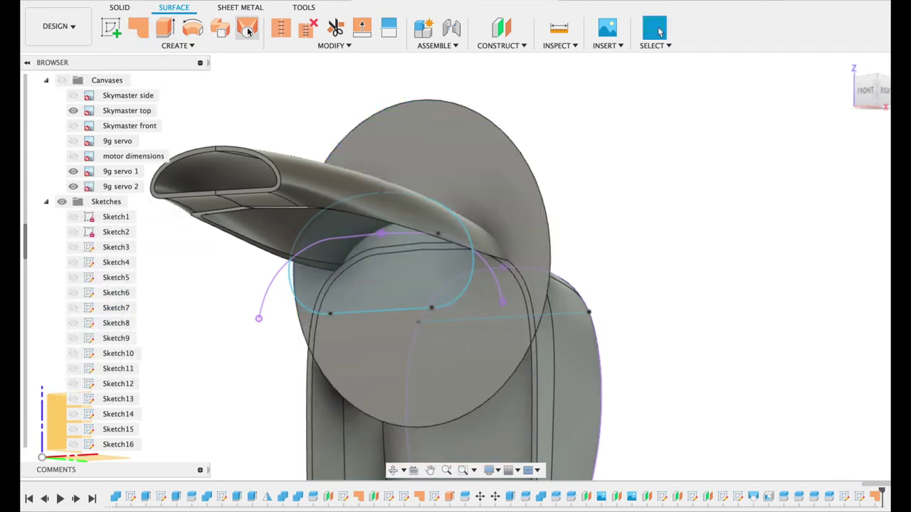
left_click(117, 9)
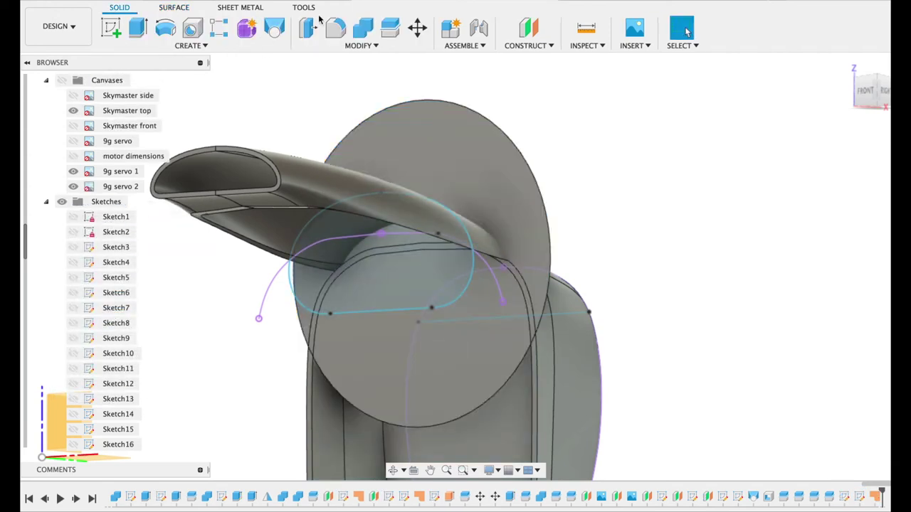
Split the Engine scoop with the patch disc into Engine scoop (1) and Engine scoop (2)
left_click(390, 29)
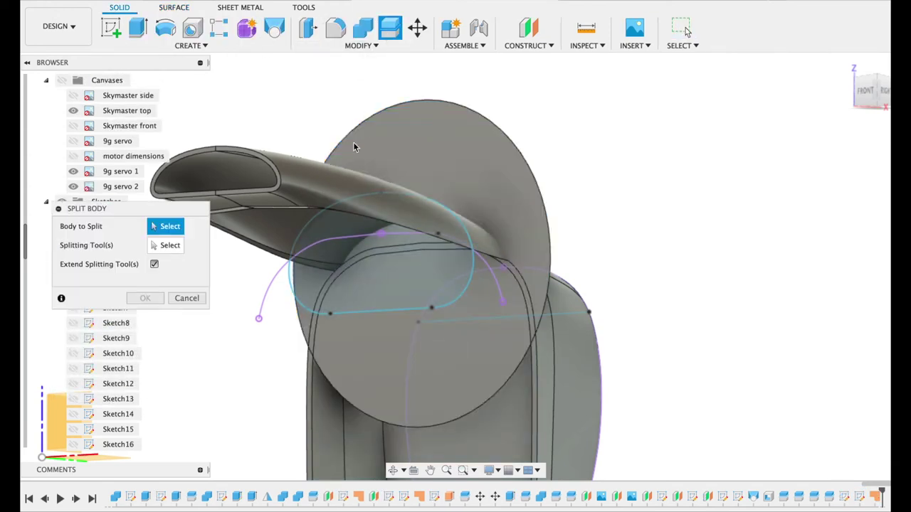
left_click(211, 197)
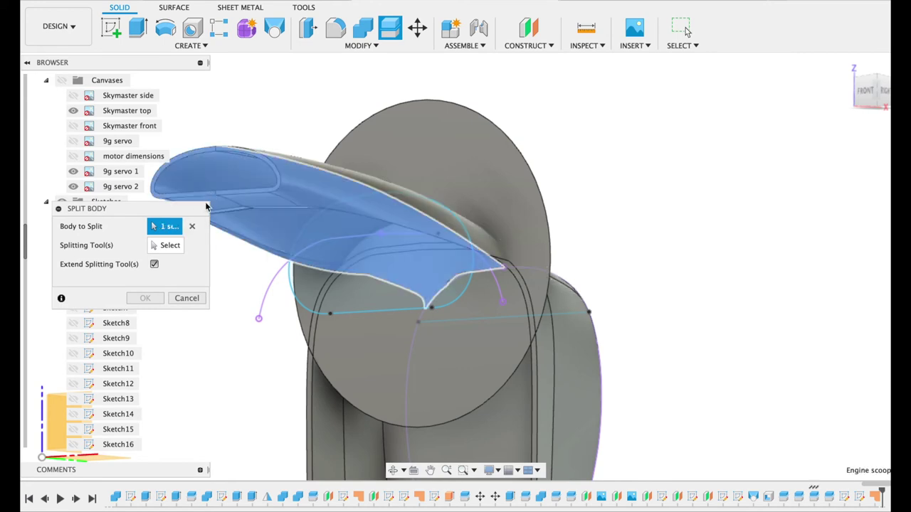
left_click(168, 245)
left_click(489, 160)
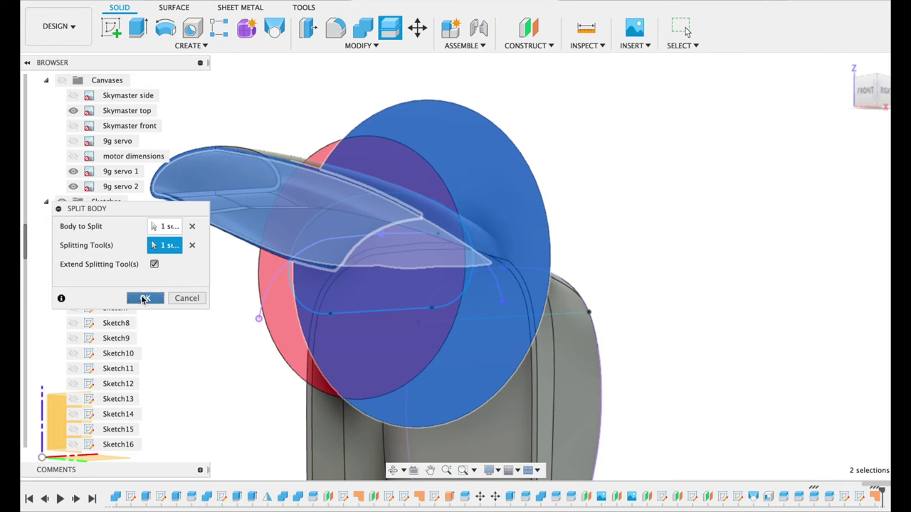
left_click(144, 299)
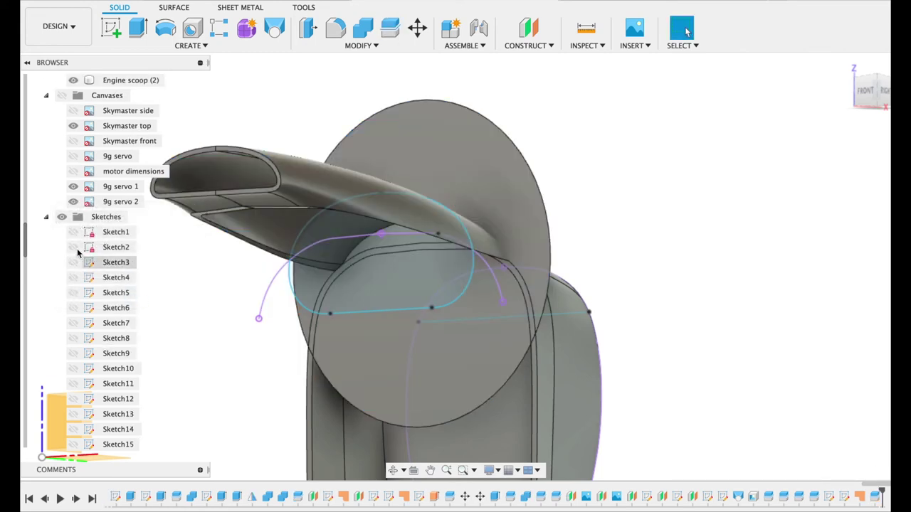
Collapse the sketches list and select Engine scoop (2) and the Body91 disc in the browser
left_click(46, 217)
scroll(53, 213, "up", 1)
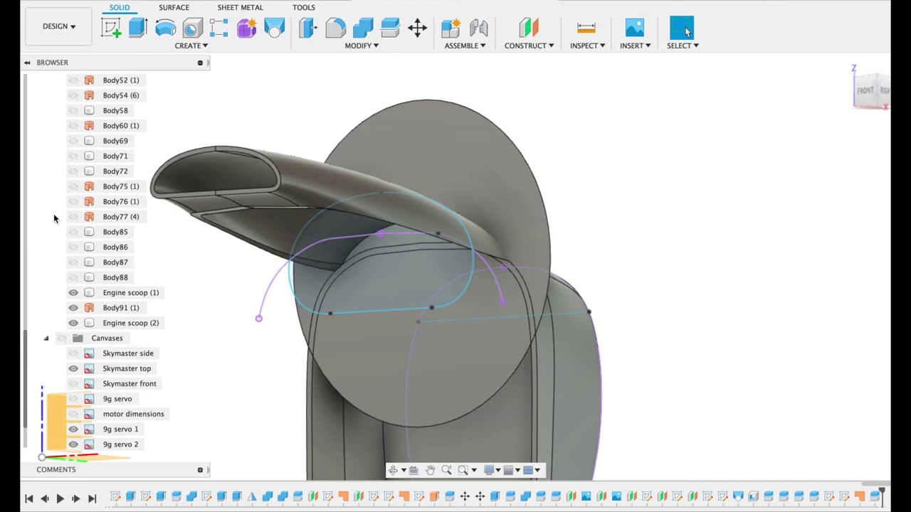
left_click(74, 325)
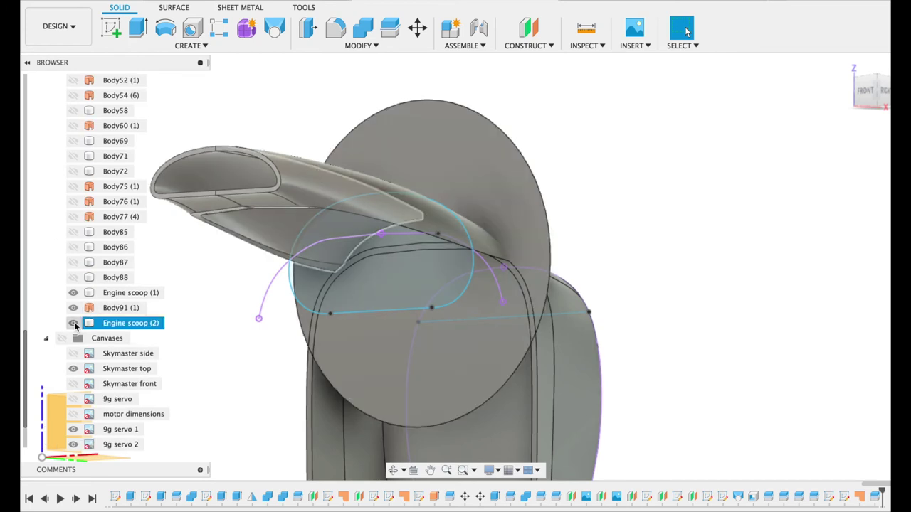
left_click(73, 314)
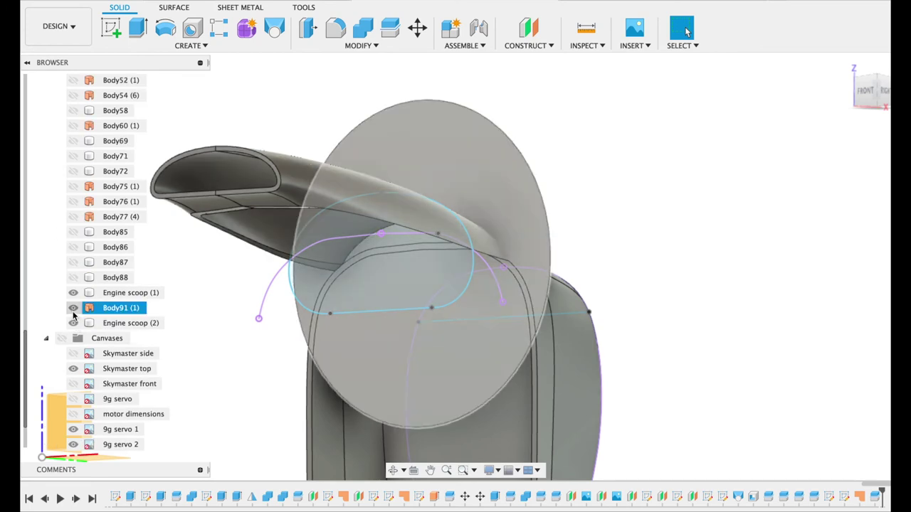
key("Escape")
Split the upper scoop piece with the patch disc, creating Engine scoop (1) (1)
left_click(391, 28)
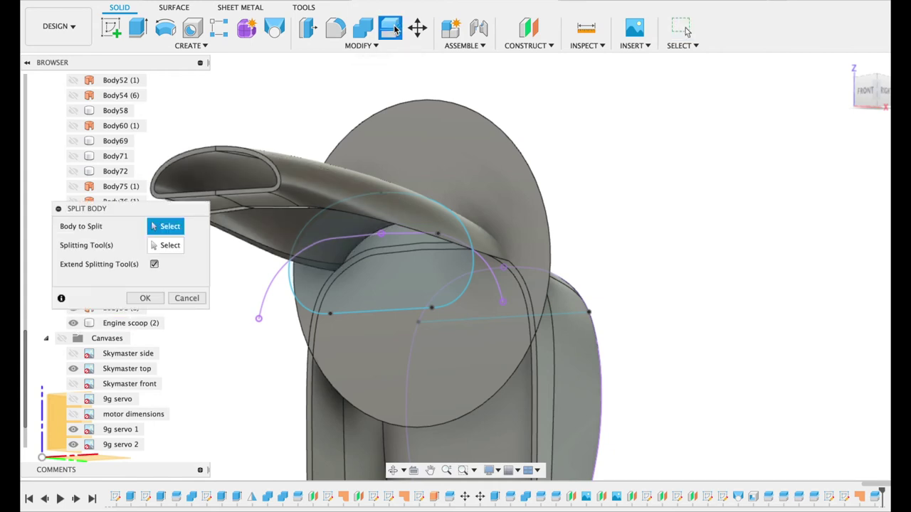
left_click(316, 185)
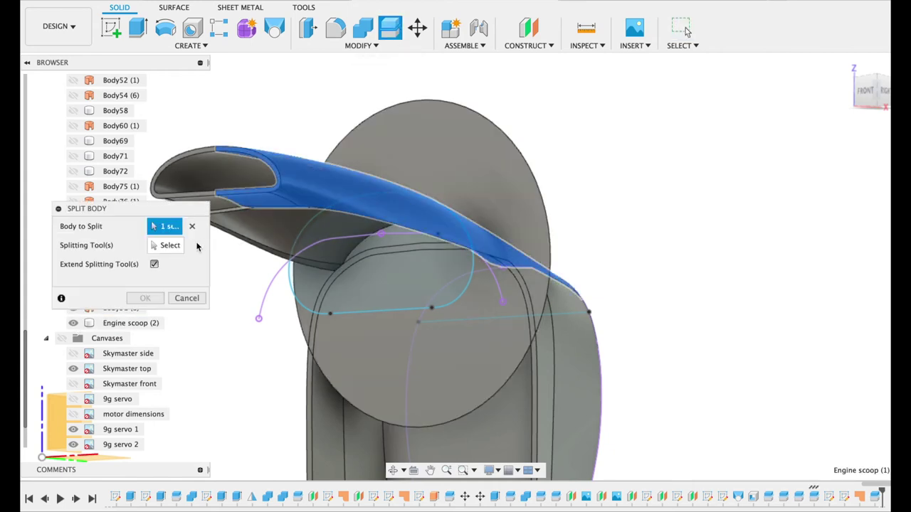
left_click(169, 245)
left_click(114, 311)
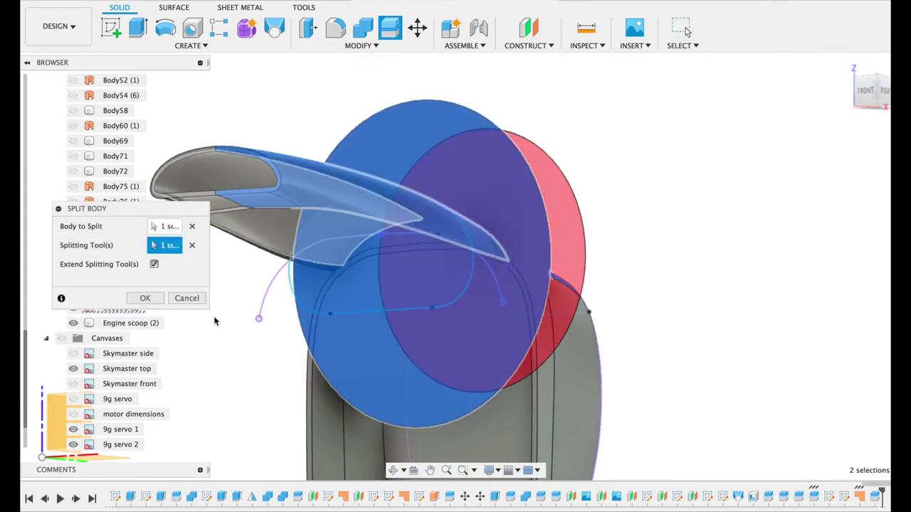
left_click(145, 299)
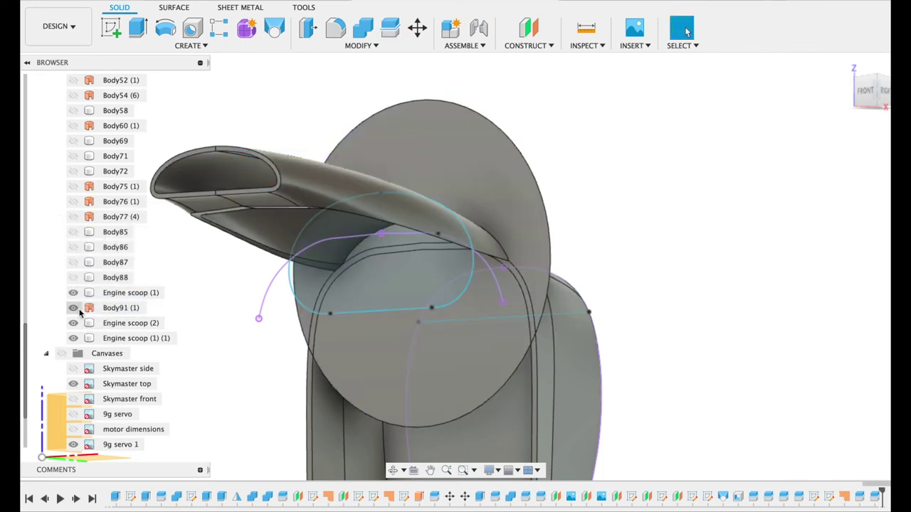
Hide the Body91 disc, show Engine scoop (2), and select all three Engine scoop bodies
left_click(75, 312)
left_click(75, 311)
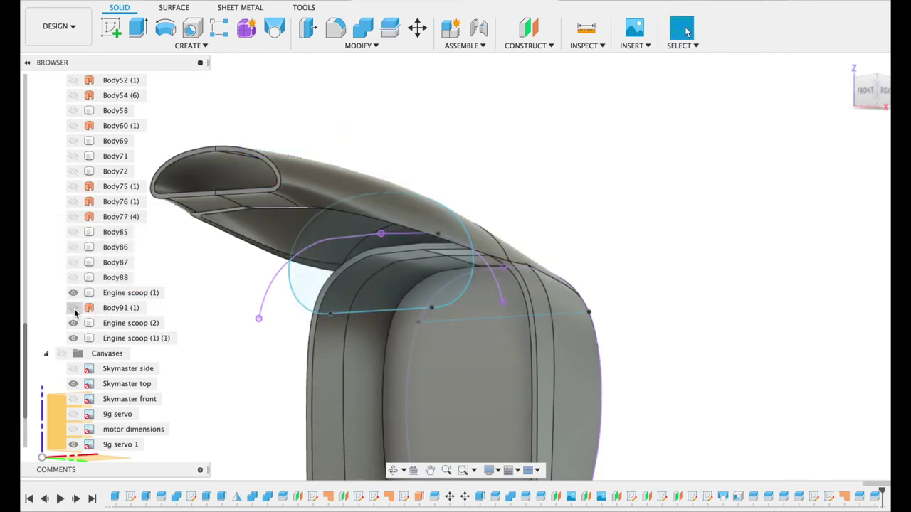
left_click(74, 324)
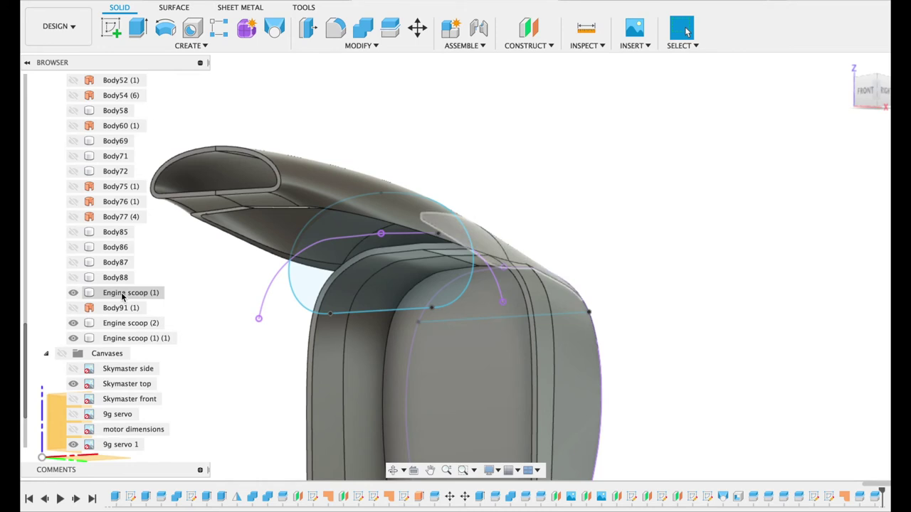
left_click(117, 295)
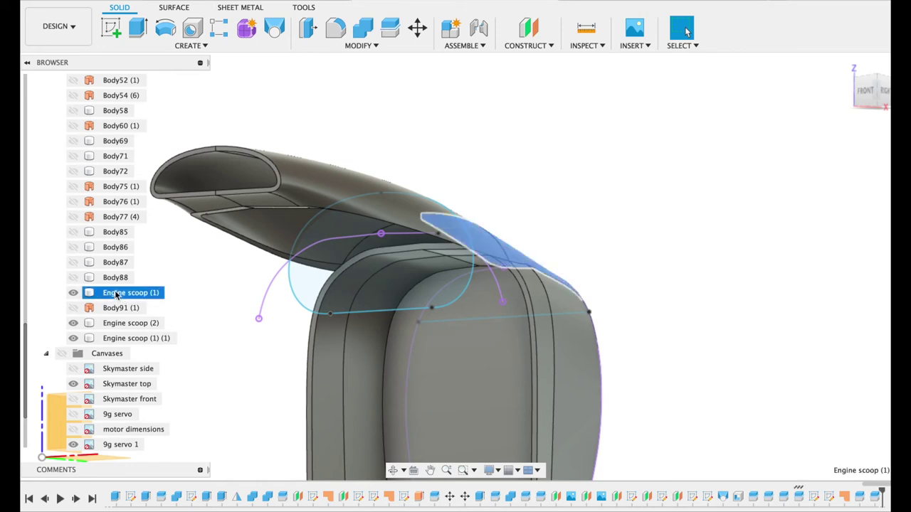
left_click(122, 324)
left_click(126, 339)
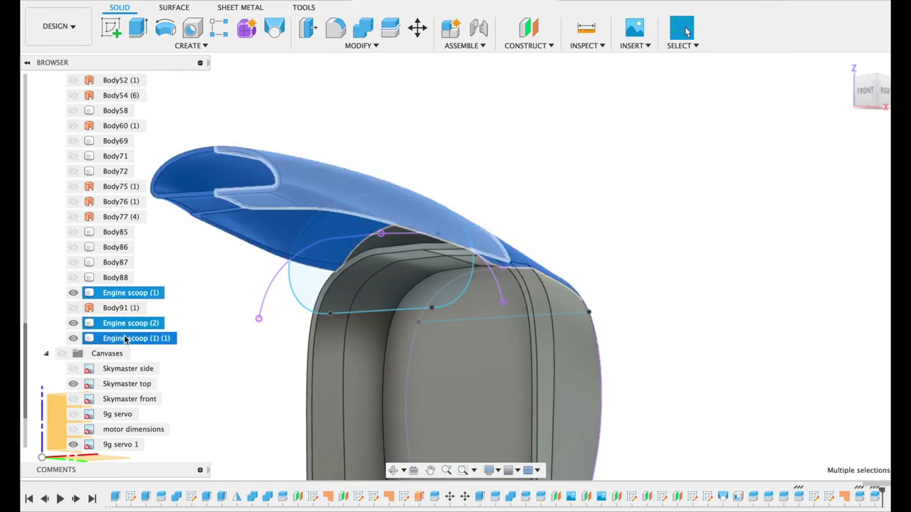
Move the selected Engine scoop bodies into the Fuselage group
right_click(125, 339)
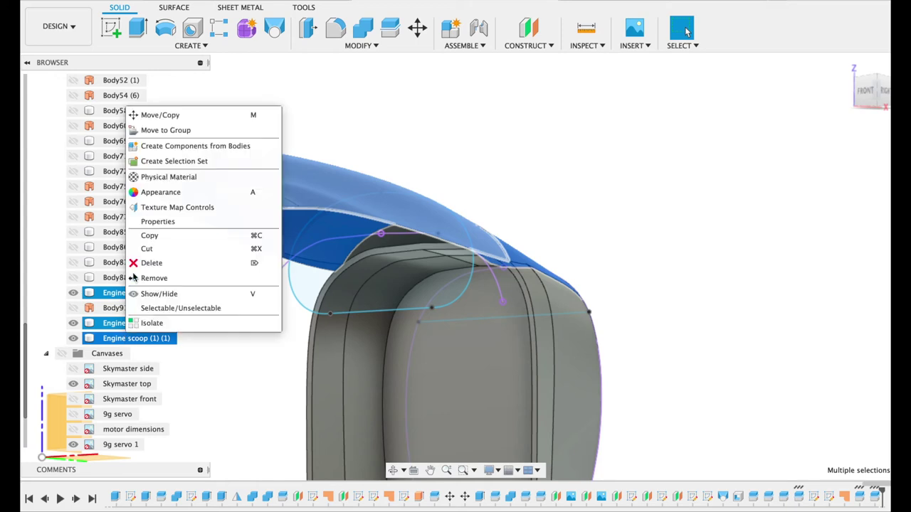
left_click(167, 132)
left_click(158, 245)
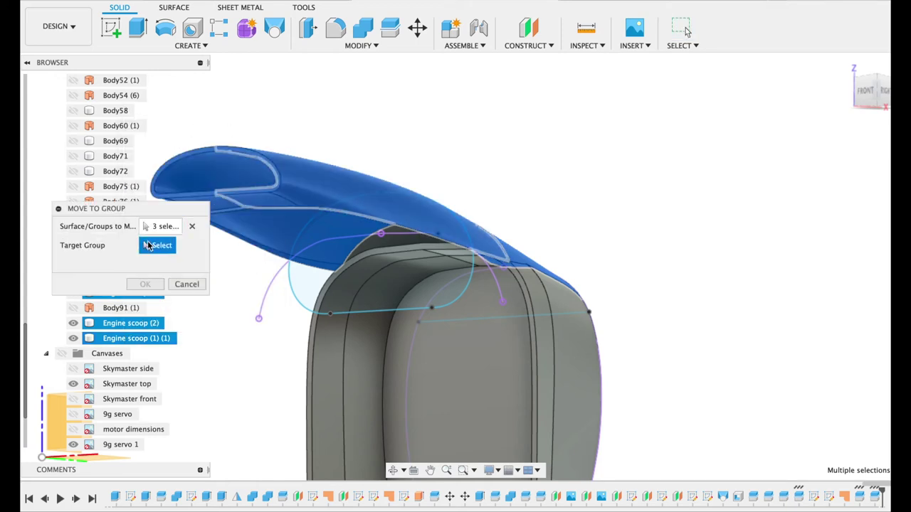
scroll(110, 155, "up", 10)
scroll(110, 155, "down", 5)
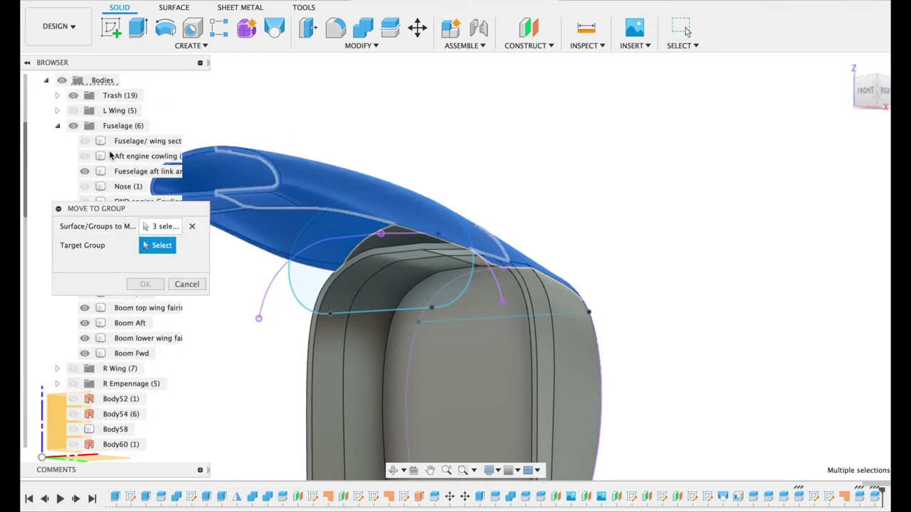
left_click(122, 125)
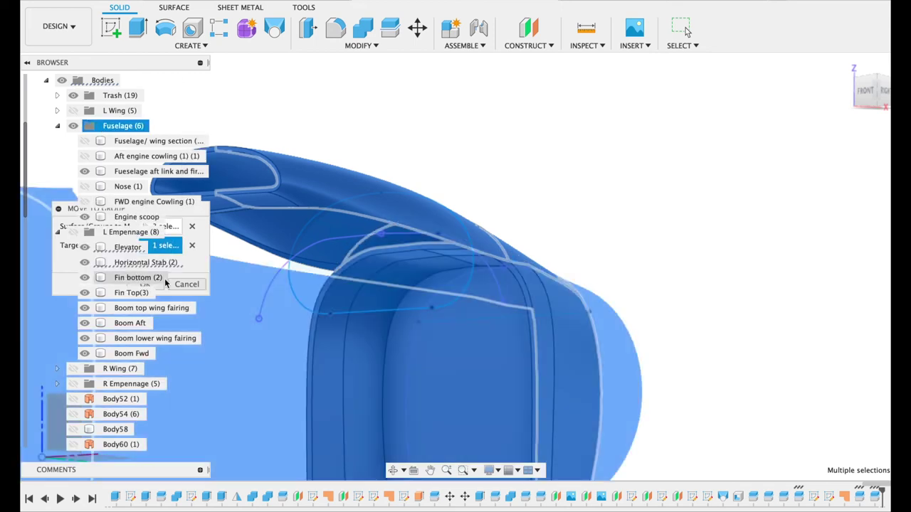
left_click(161, 287)
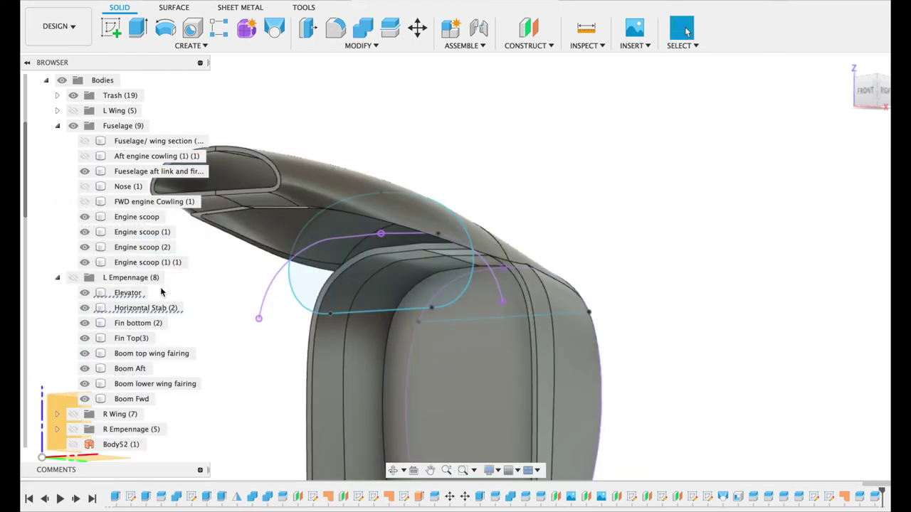
left_click(873, 91)
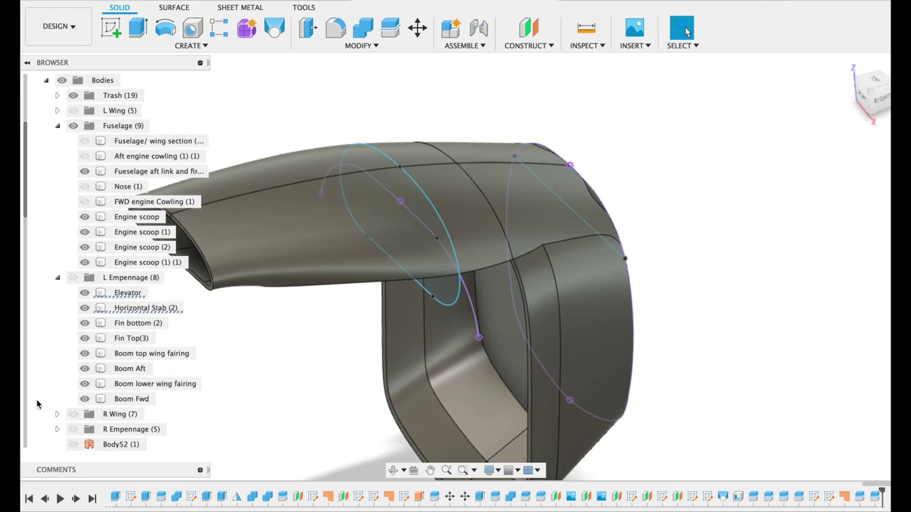
Hide the Sketches folder and the upper Engine scoop pieces, leaving only the lower duct
scroll(37, 405, "down", 2)
scroll(54, 401, "down", 3)
scroll(81, 428, "down", 5)
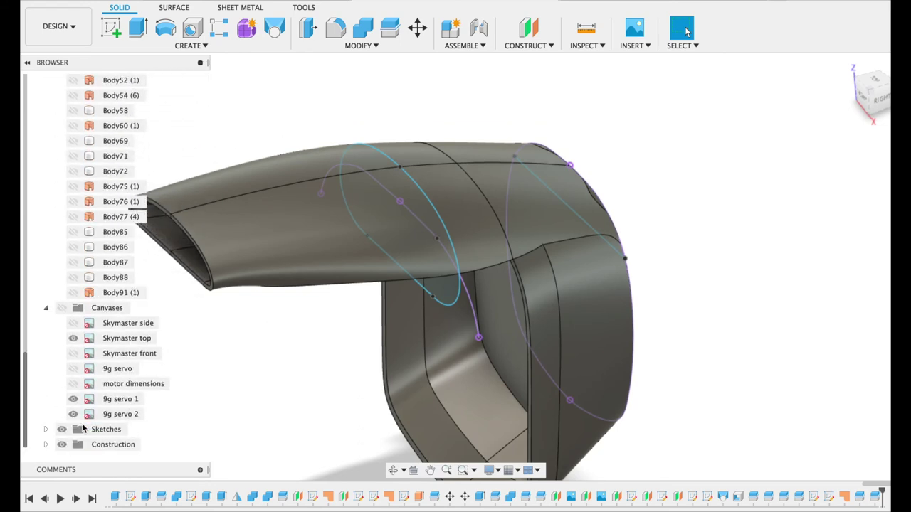
left_click(63, 429)
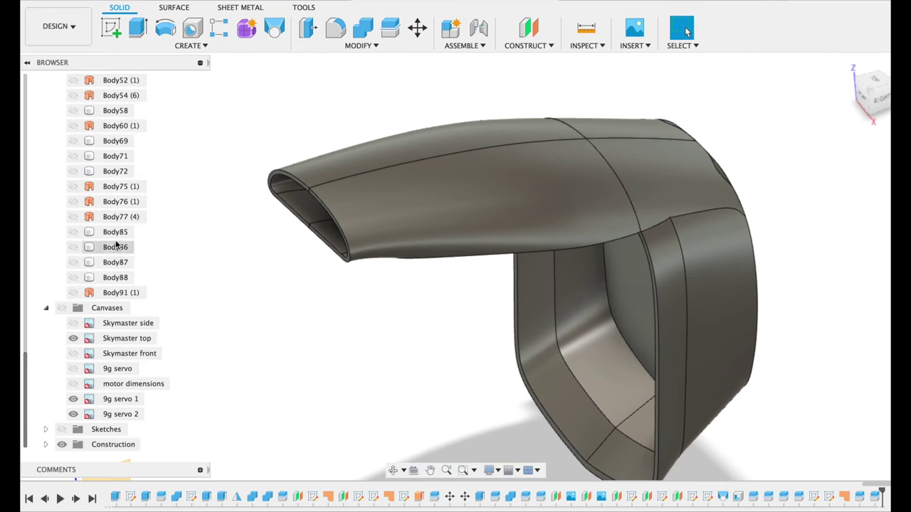
scroll(116, 245, "up", 4)
scroll(118, 235, "up", 7)
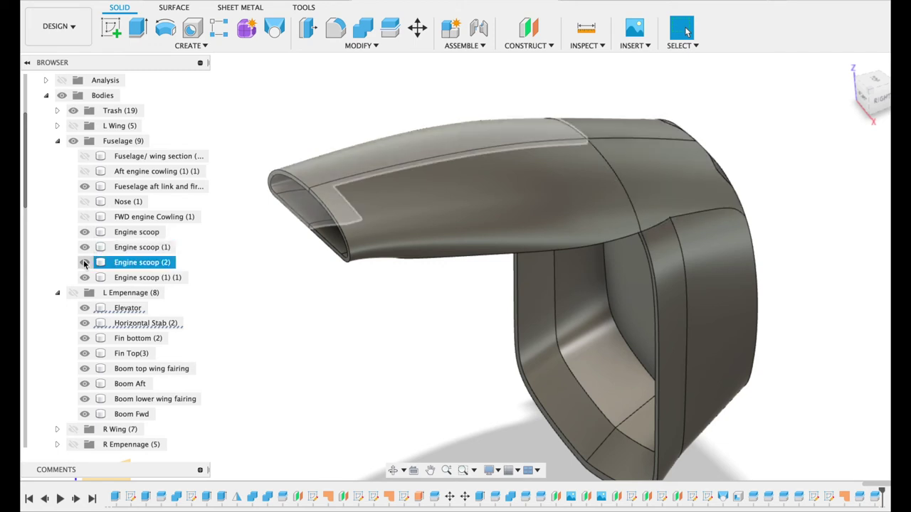
left_click(85, 278)
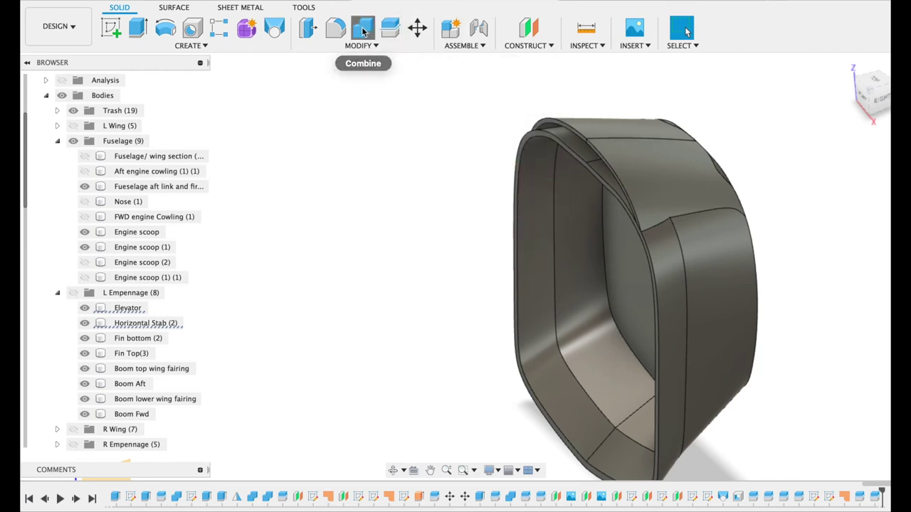
Join the lower scoop pieces into the fuselage aft link and firewall body
left_click(362, 30)
left_click(692, 239)
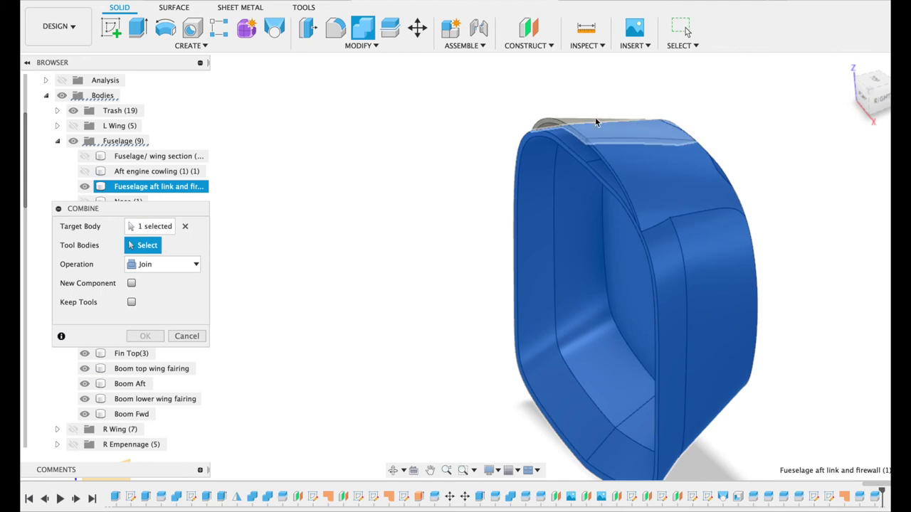
left_click(589, 134)
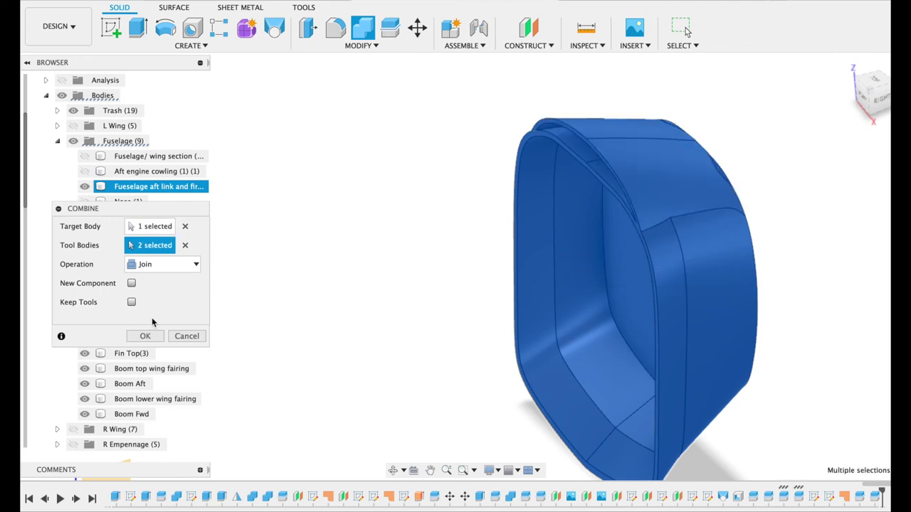
left_click(146, 337)
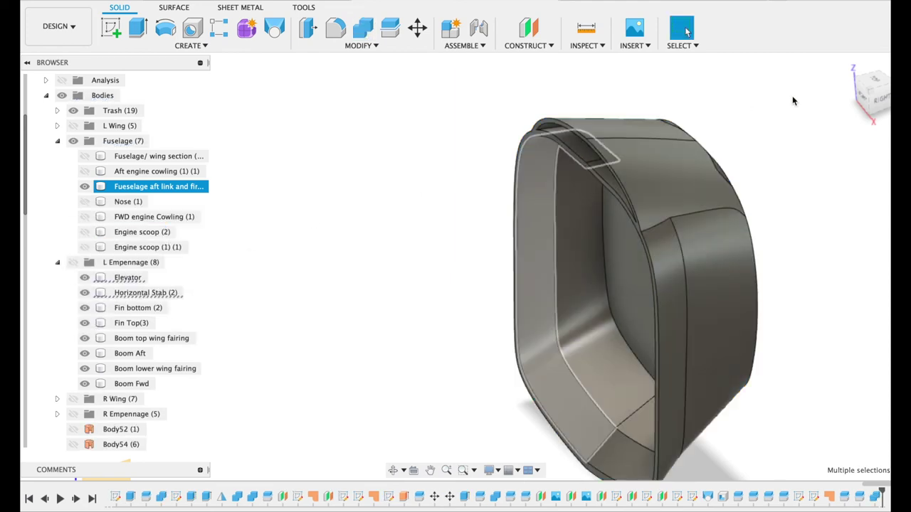
middle_click_drag(687, 32, 687, 31, "shift")
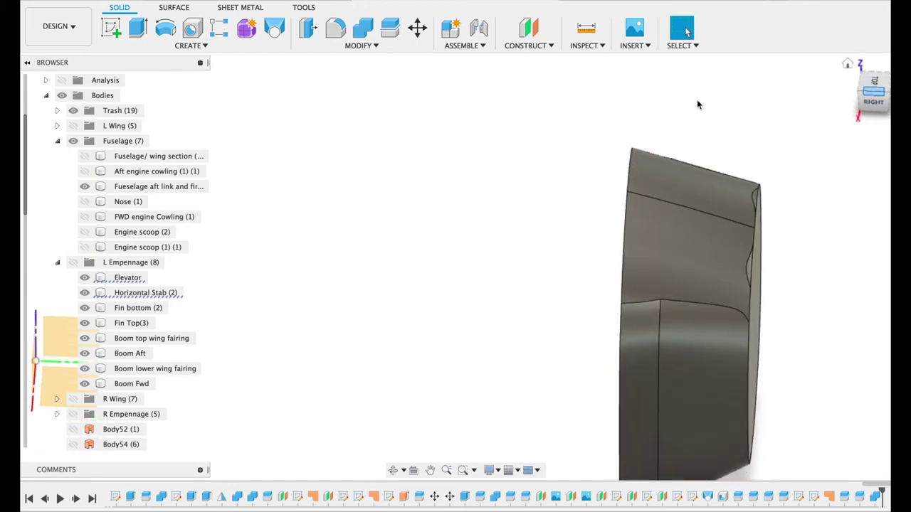
Toggle the Engine scoop (2) body visible and then hidden again
left_click(85, 236)
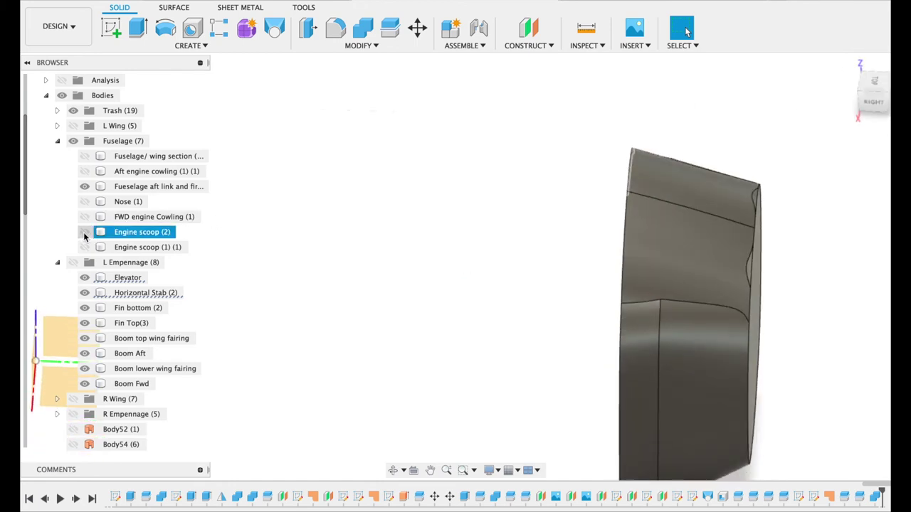
left_click(84, 235)
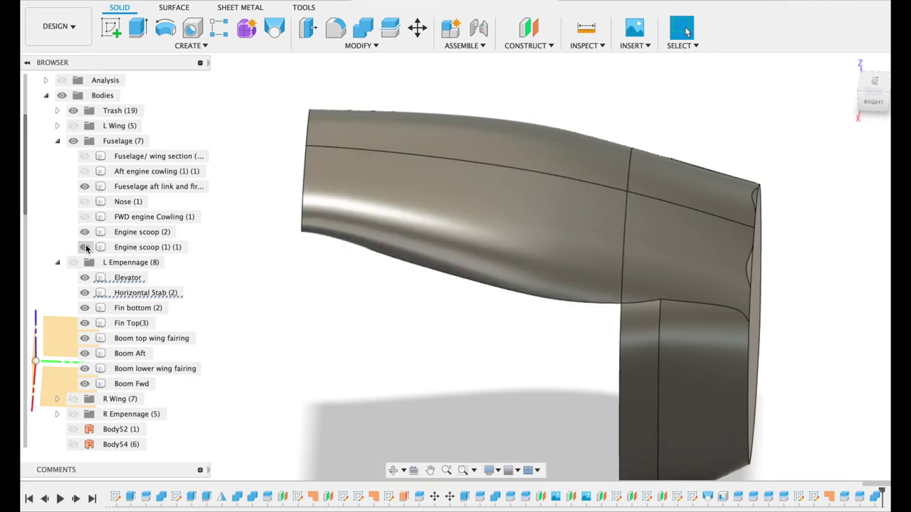
left_click(84, 232)
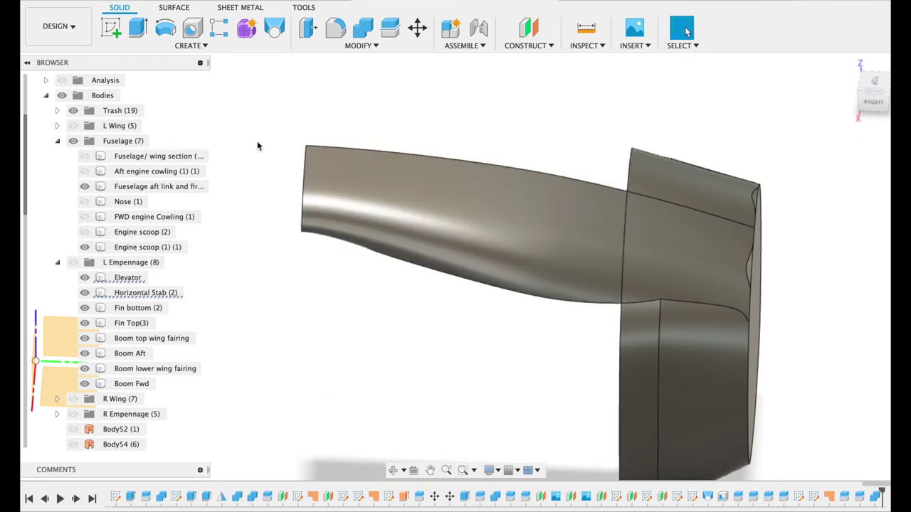
Show and expand the L Wing group, view it from above, and select Wing middle
left_click(73, 126)
left_click(58, 126)
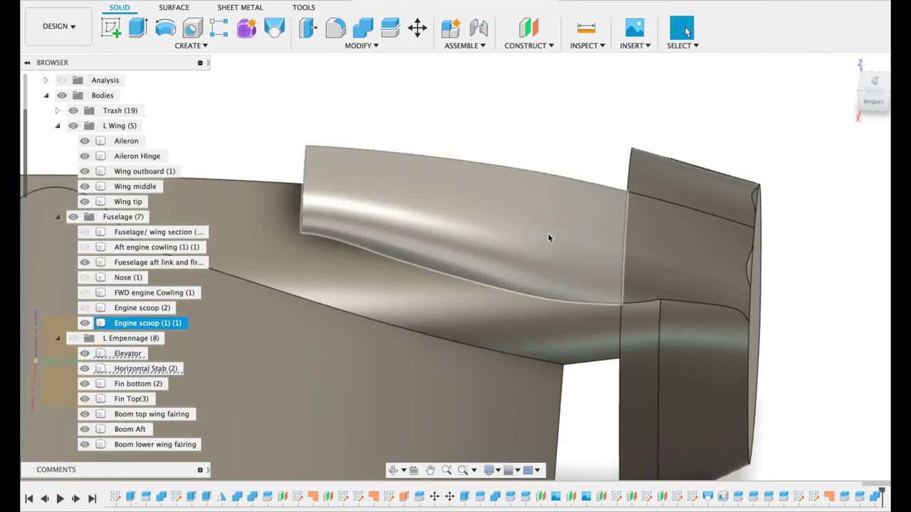
middle_click_drag(464, 266, 591, 94, "shift")
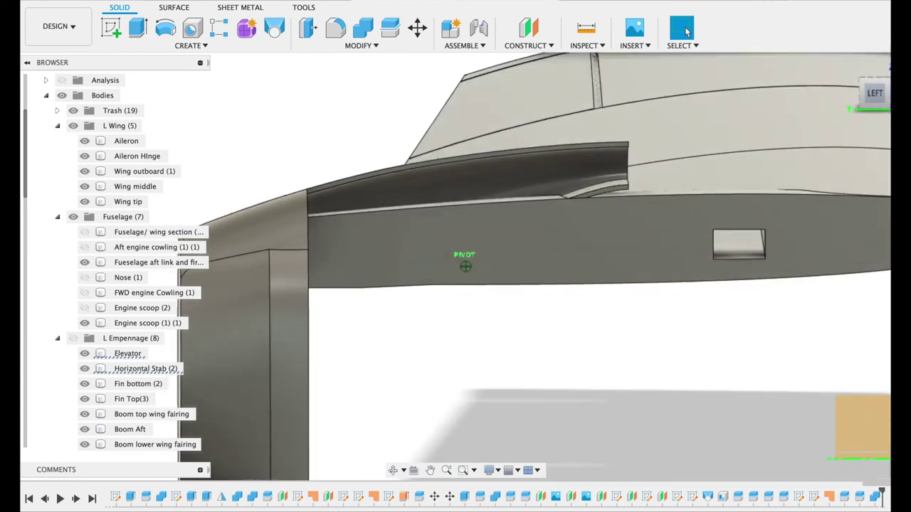
left_click(385, 165)
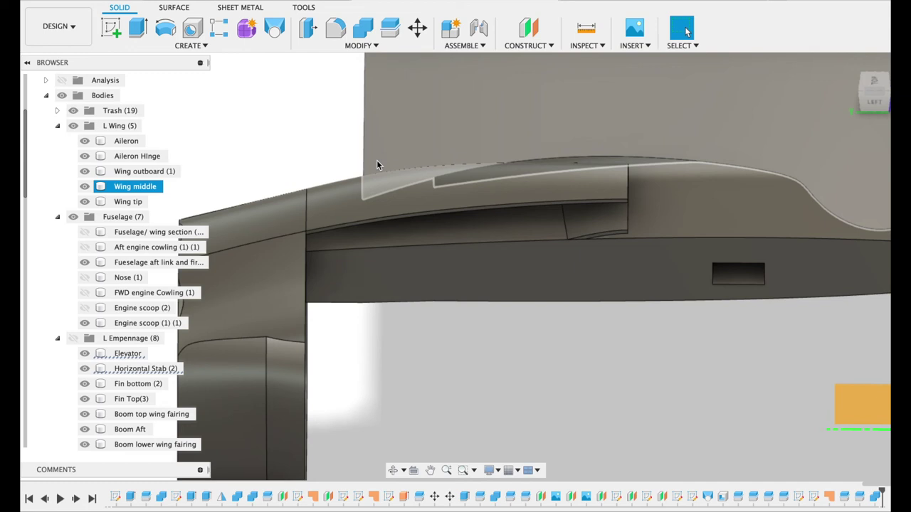
Join the upper Engine scoop (1) (1) piece into the Wing middle body
left_click(372, 146)
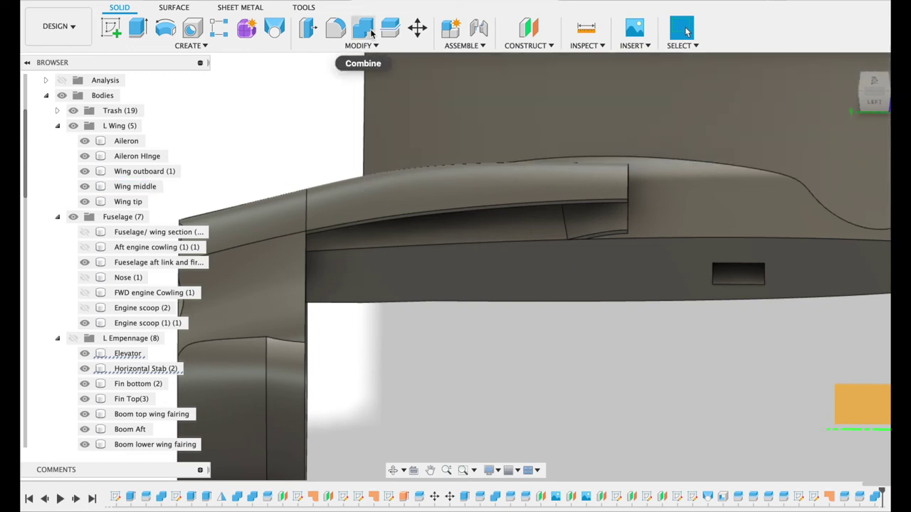
left_click(362, 30)
left_click(704, 210)
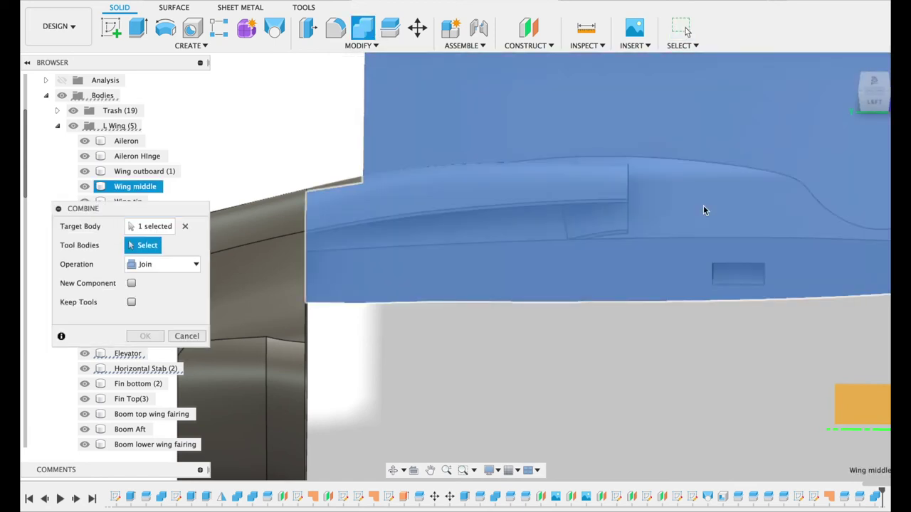
left_click(414, 212)
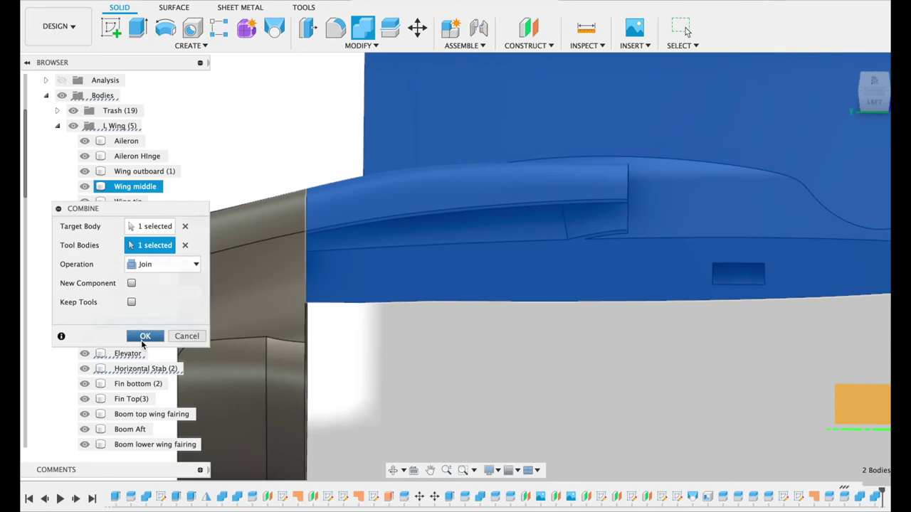
left_click(145, 336)
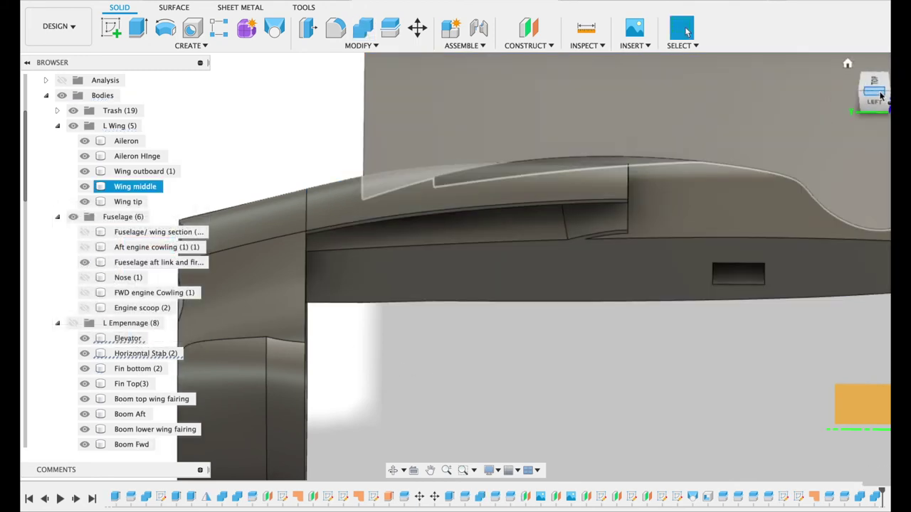
left_click_drag(881, 95, 875, 100)
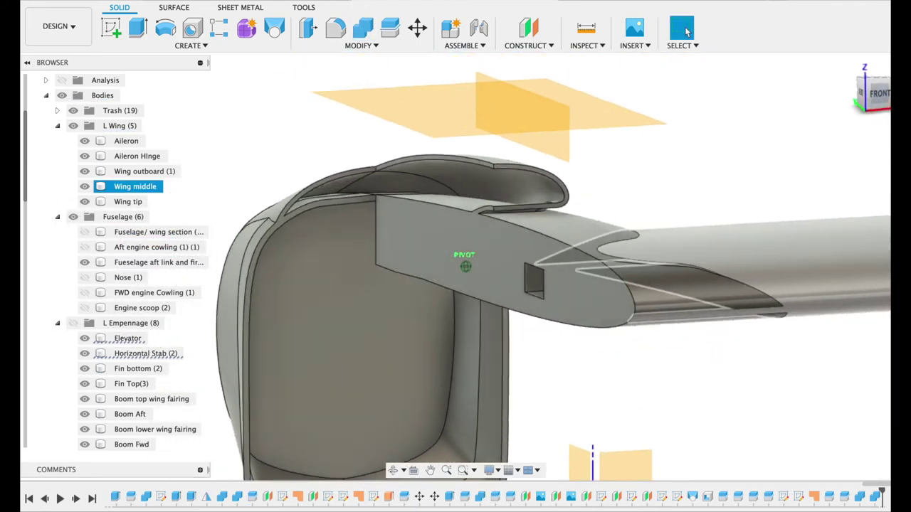
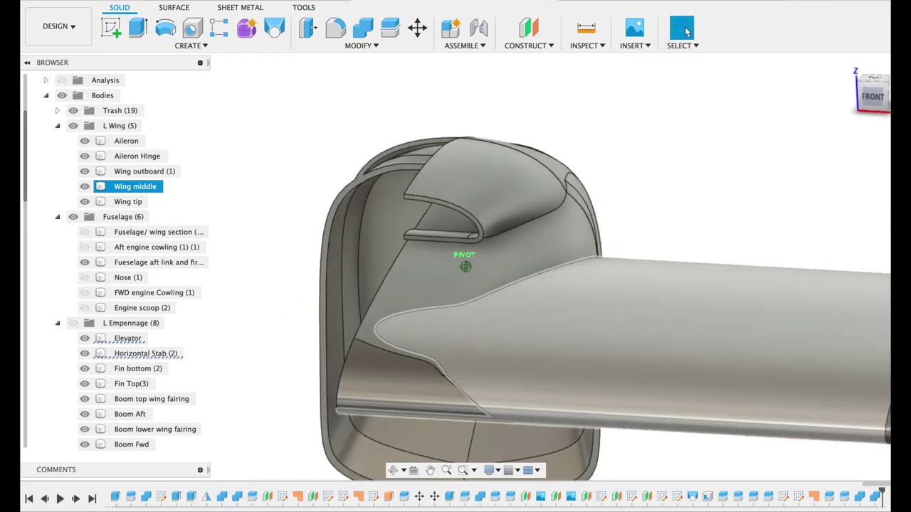
Clear the current selection and begin a new sketch on the front-facing Skymaster model
key("Escape")
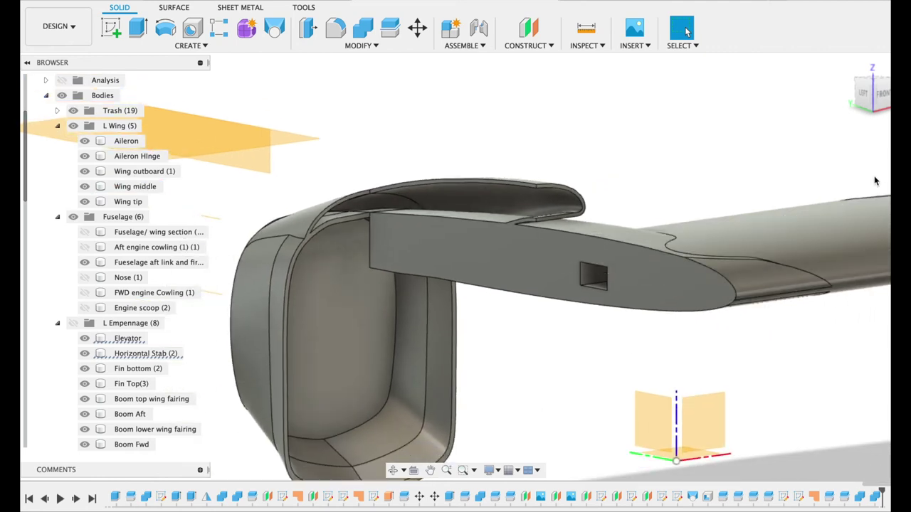
mouse_move(874, 94)
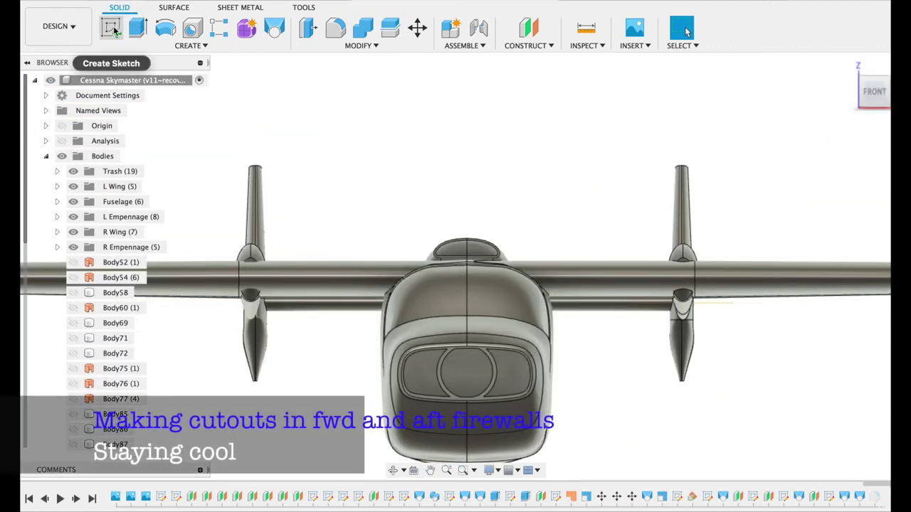
left_click(110, 29)
Place the new sketch on the firewall face and orbit to an angled view
left_click(422, 420)
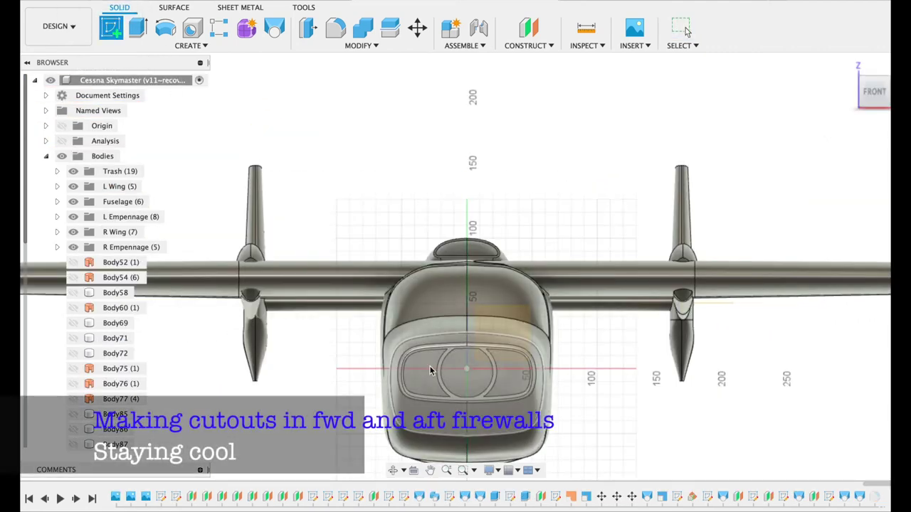
left_click(427, 381)
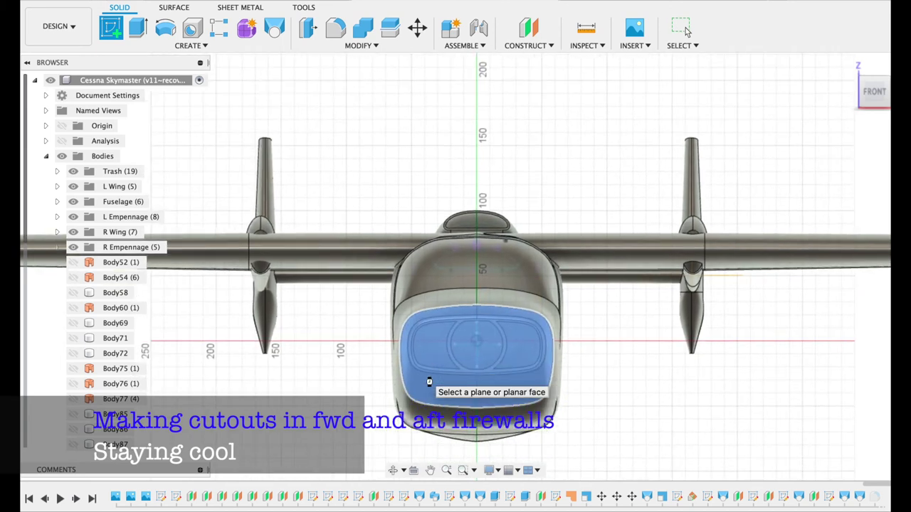
middle_click_drag(465, 266, 498, 242, "shift")
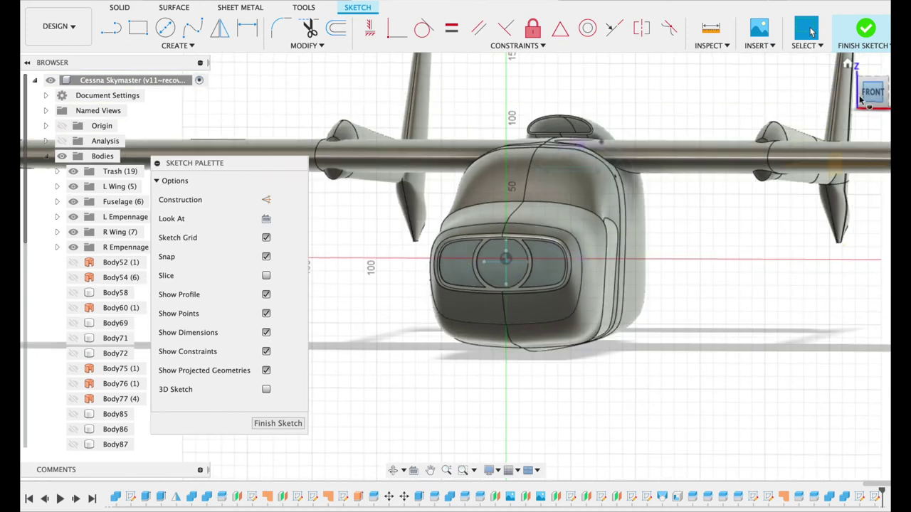
Project the left window, inner circle and two right window edges into the sketch, then finish it
left_click(178, 45)
mouse_move(139, 261)
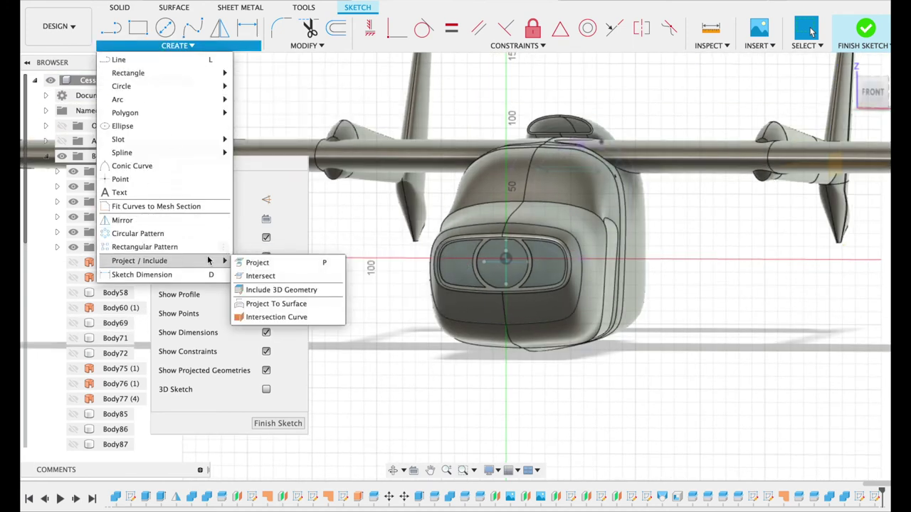
left_click(240, 263)
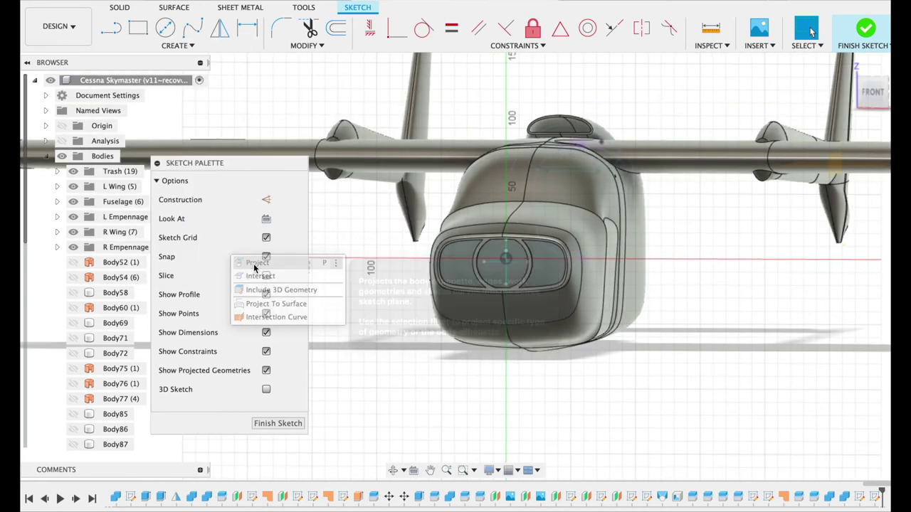
left_click(459, 249)
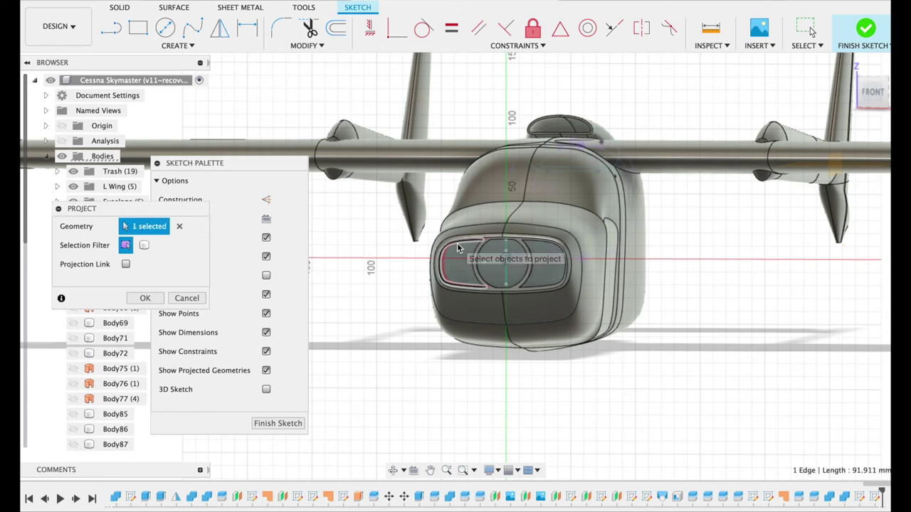
left_click(476, 258)
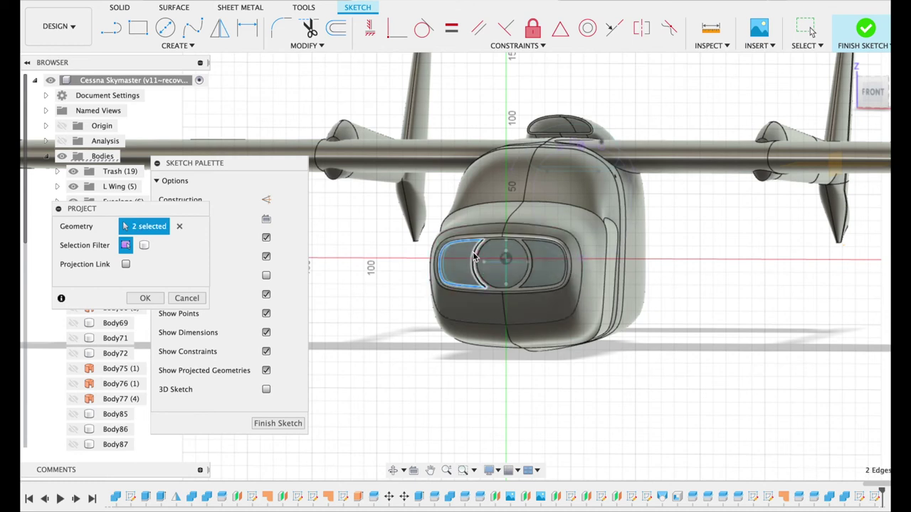
left_click(536, 252)
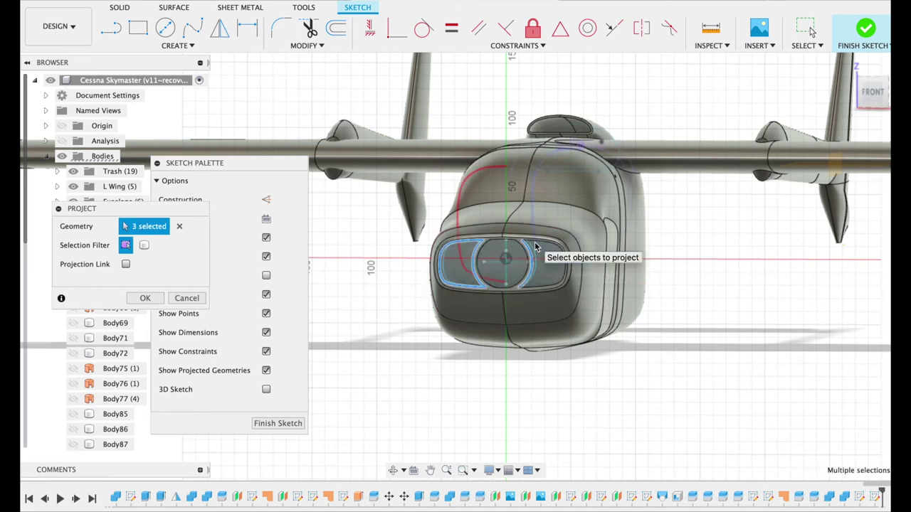
left_click(548, 287)
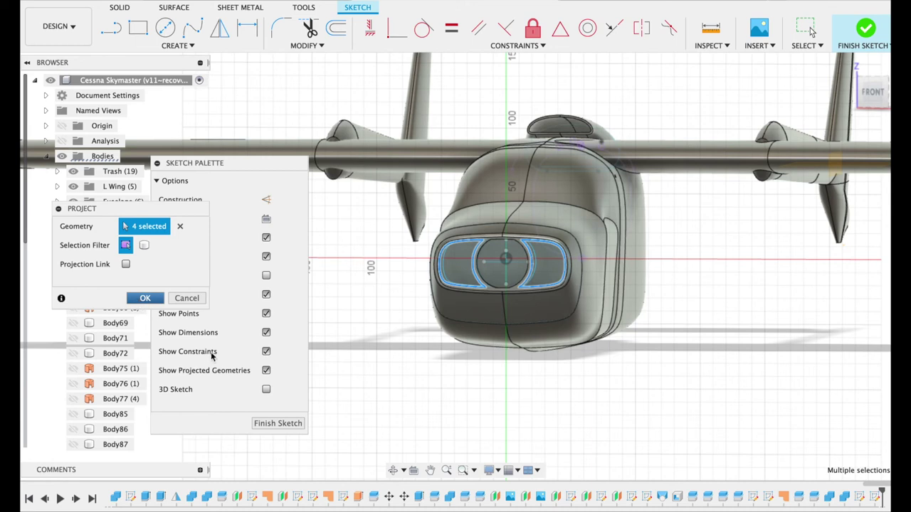
left_click(275, 426)
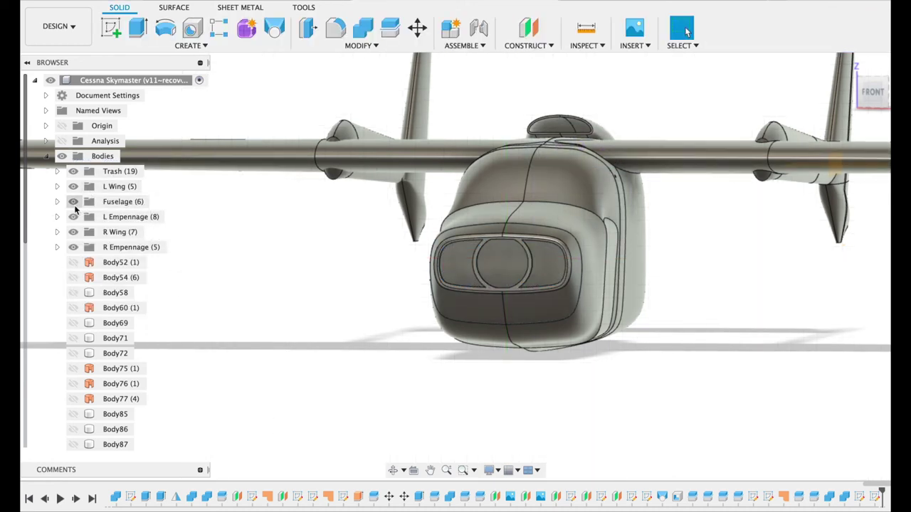
Hide the FWD engine Cowling body under Fuselage and turn on Sketches visibility
left_click(57, 202)
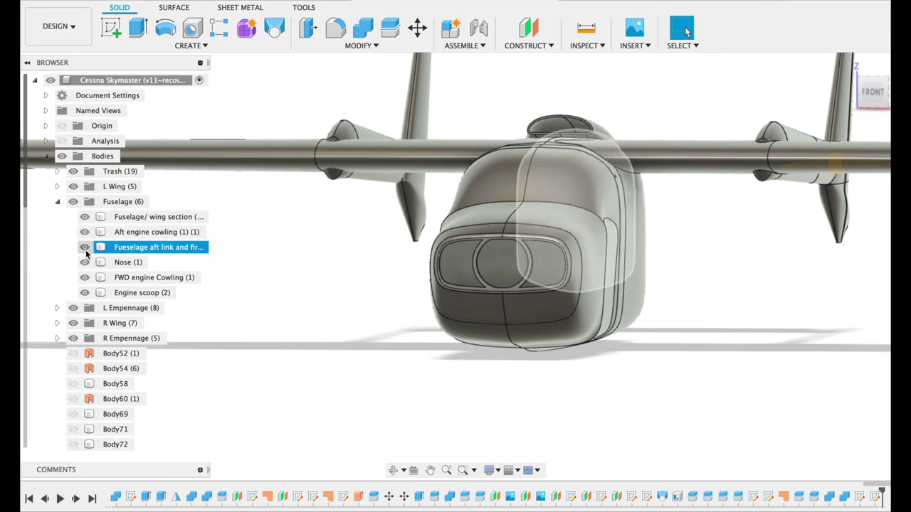
left_click(84, 277)
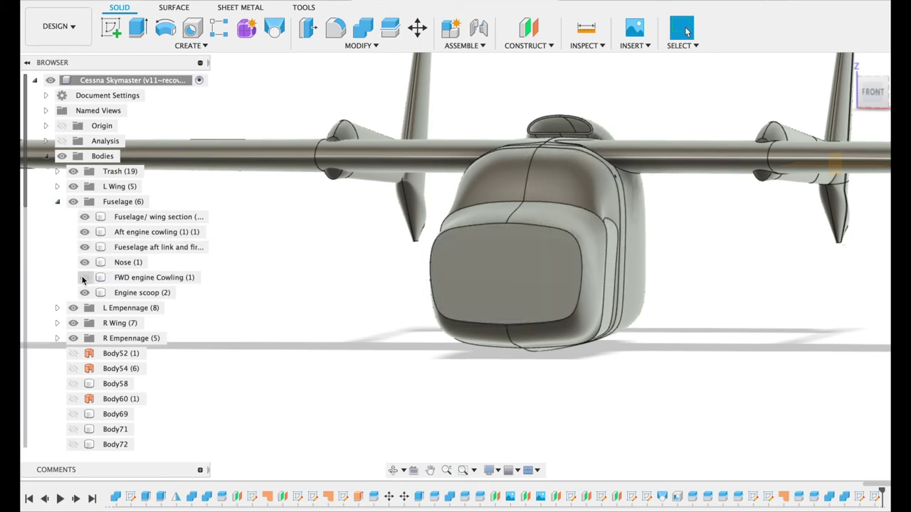
scroll(81, 370, "down", 5)
scroll(85, 368, "down", 2)
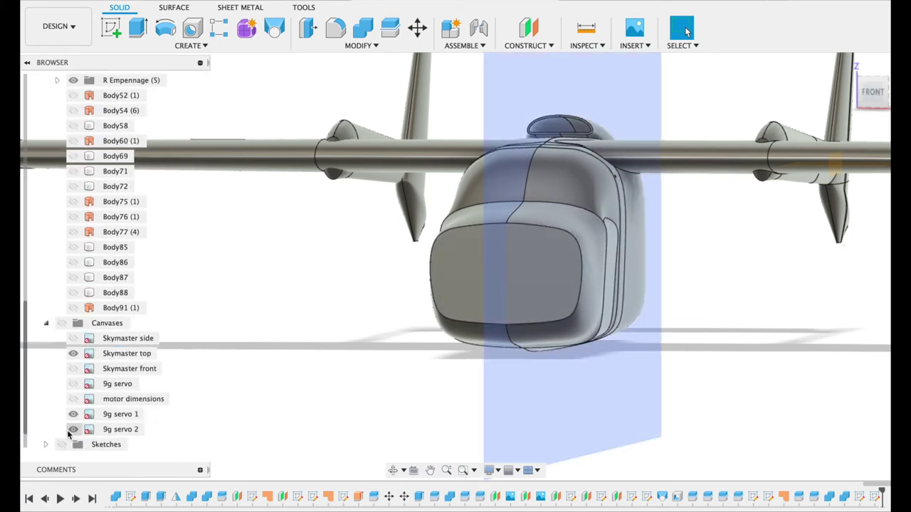
left_click(62, 444)
scroll(405, 364, "up", 5)
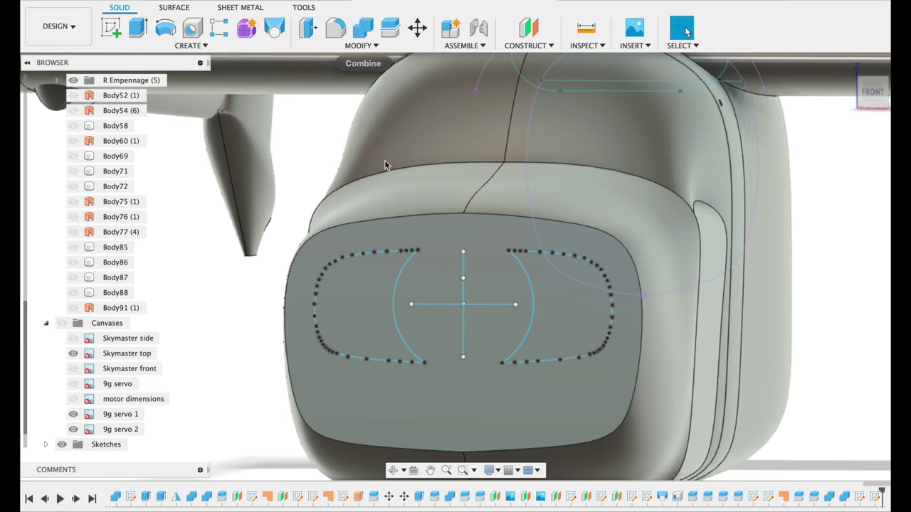
Reopen the firewall sketch and offset the left cutout outline -3 mm inward
left_click(399, 274)
right_click(397, 283)
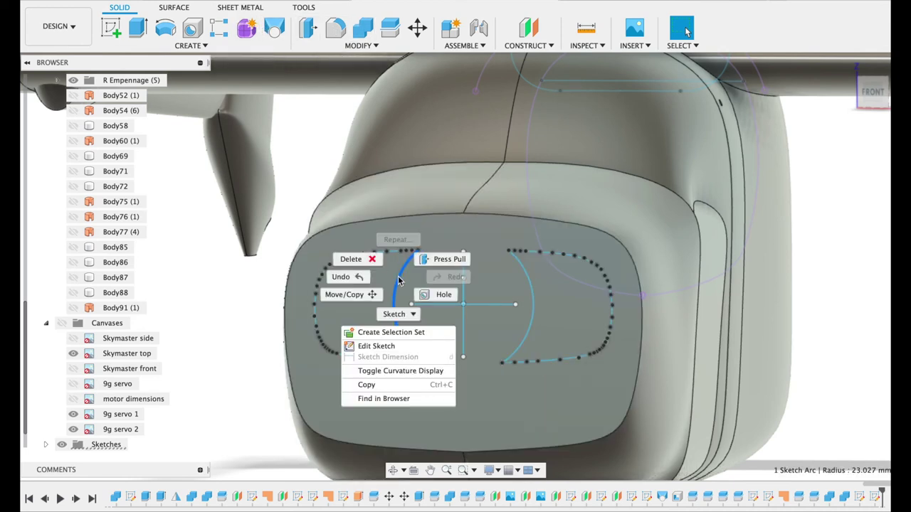
left_click(394, 348)
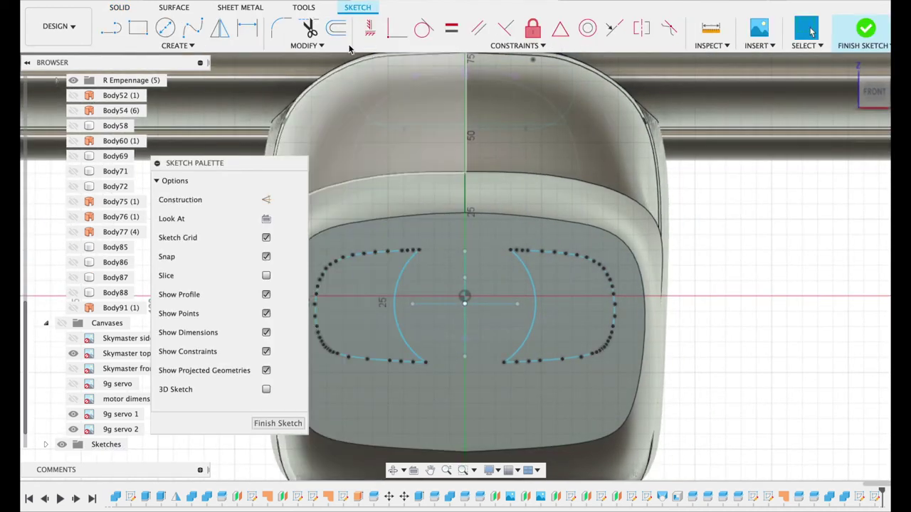
left_click(338, 28)
left_click(385, 262)
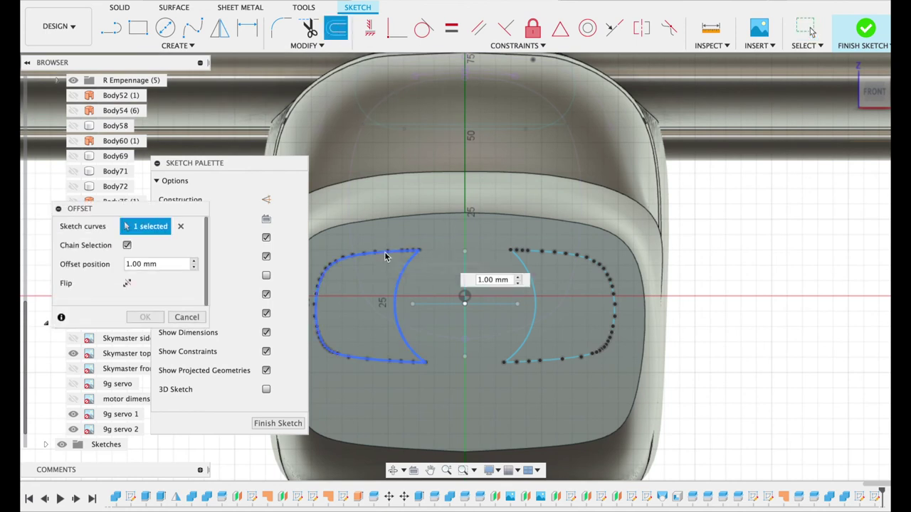
left_click_drag(384, 256, 385, 267)
type("-3")
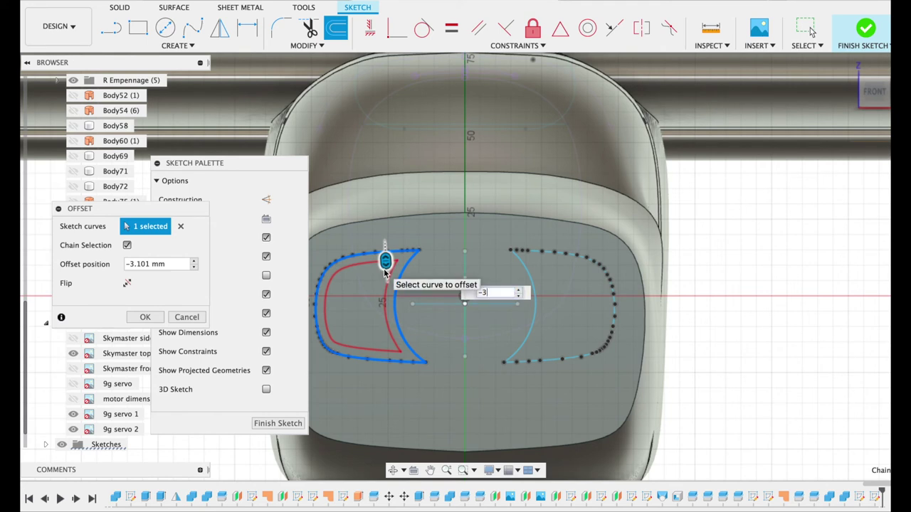
key("Return")
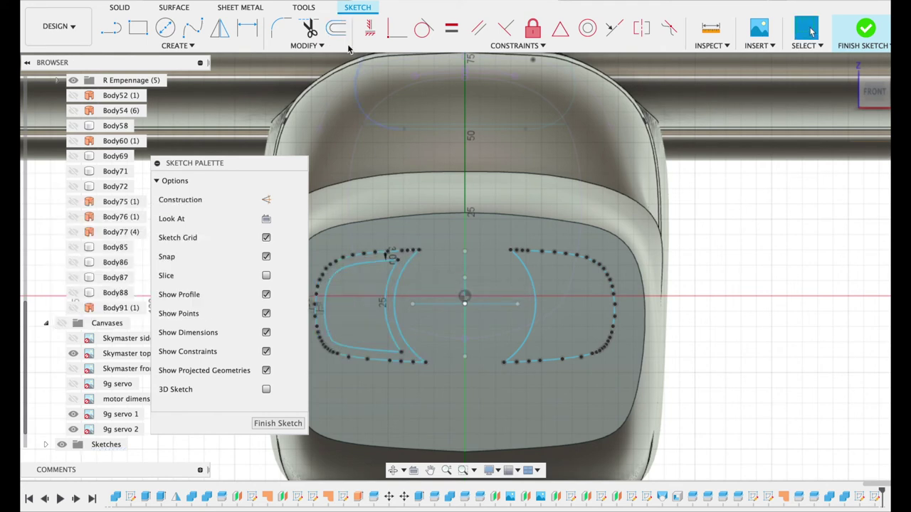
Offset the right cutout outline -3 mm inward as well
left_click(336, 29)
left_click(540, 253)
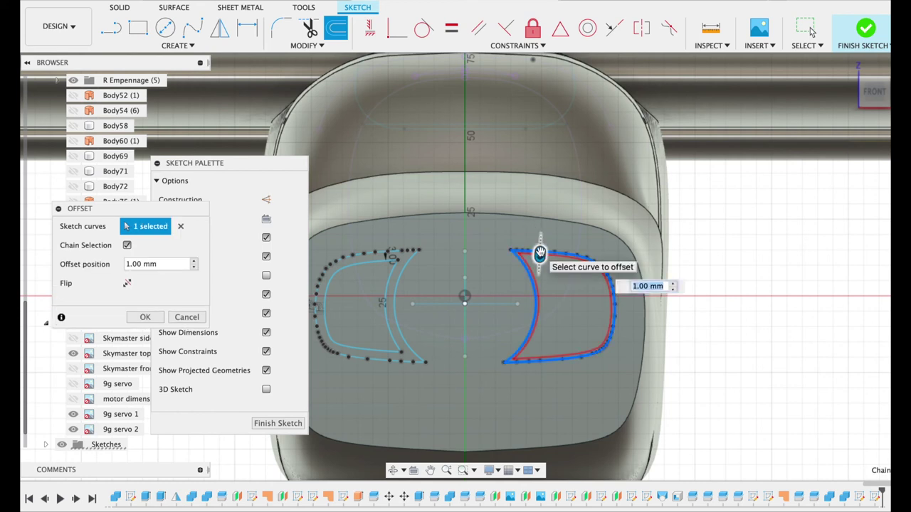
type("-3")
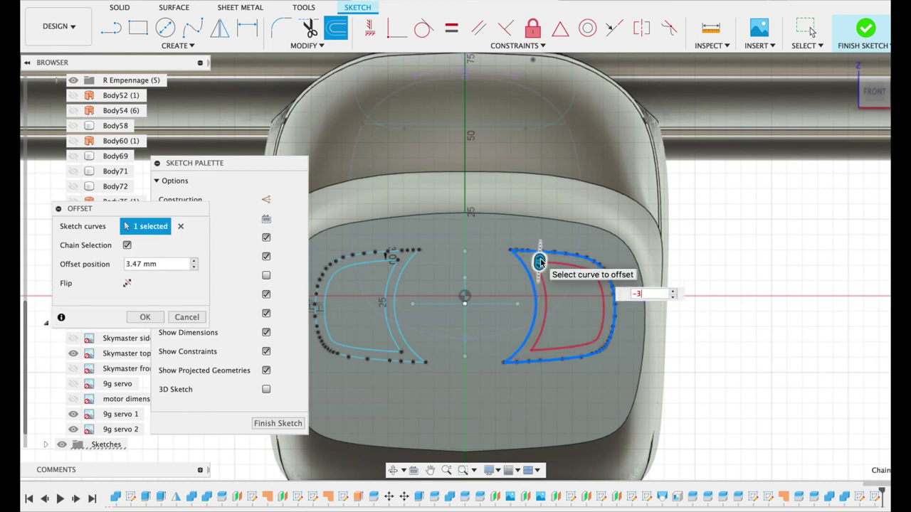
key("Tab")
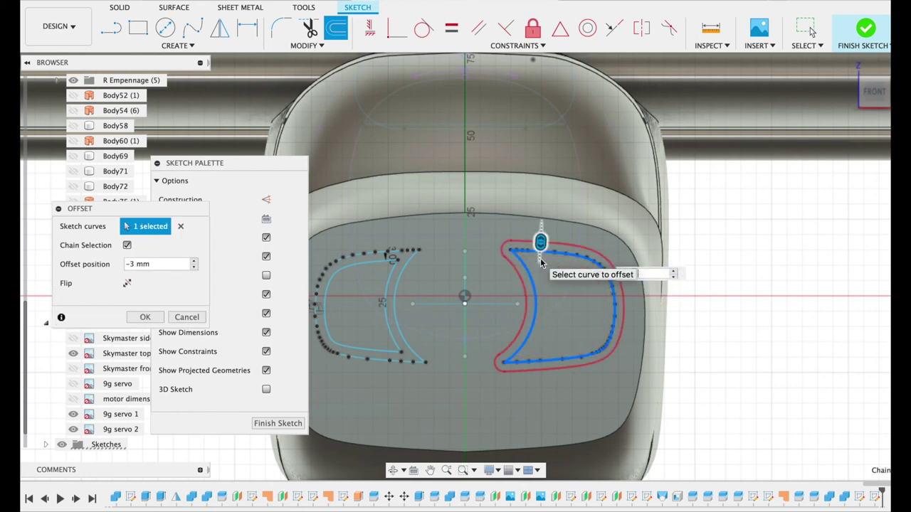
key("Return")
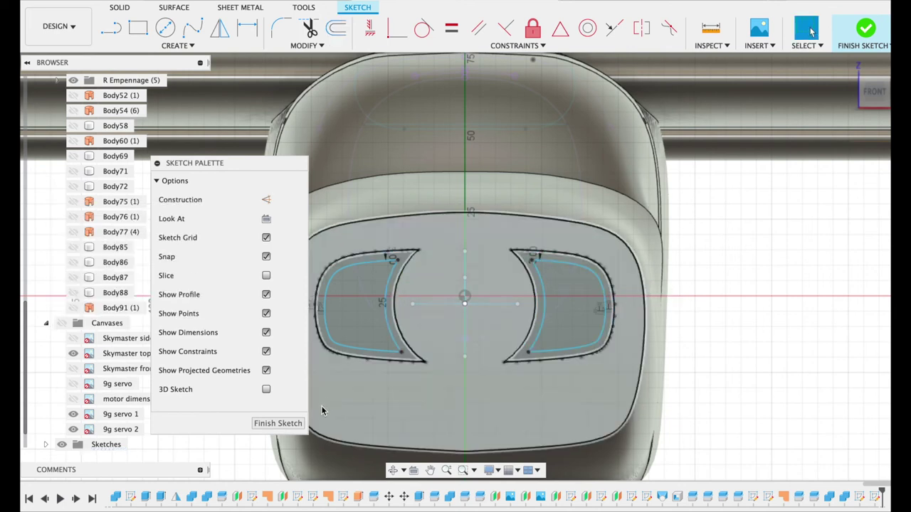
Finish the sketch and extrude-cut both side opening profiles -40 mm into the firewall
left_click(278, 423)
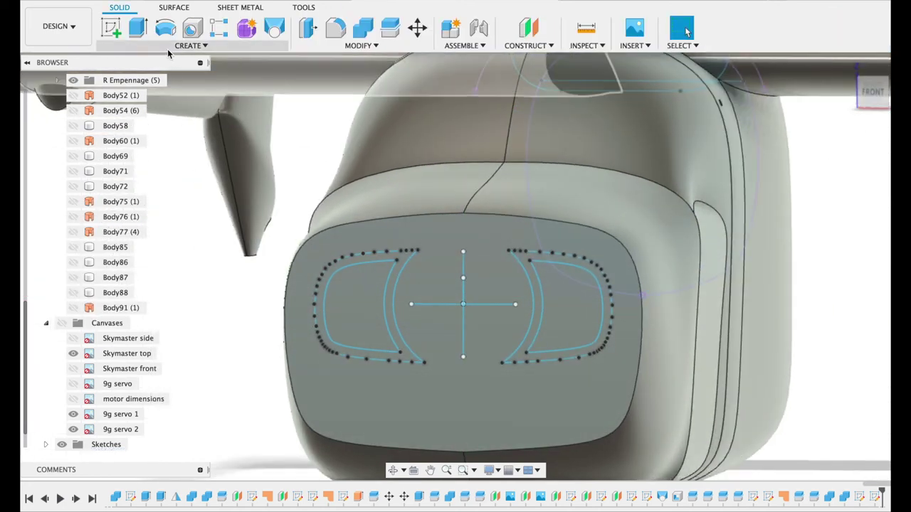
left_click(138, 29)
left_click(359, 308)
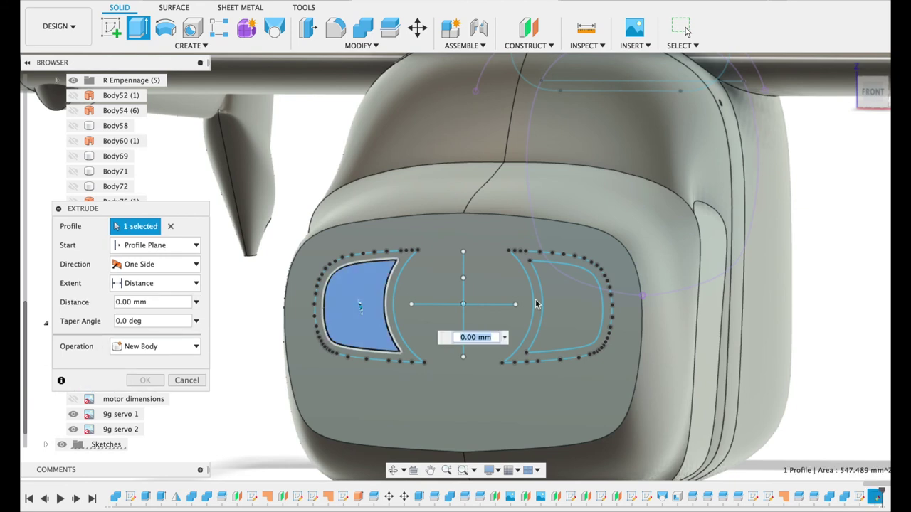
left_click(564, 308)
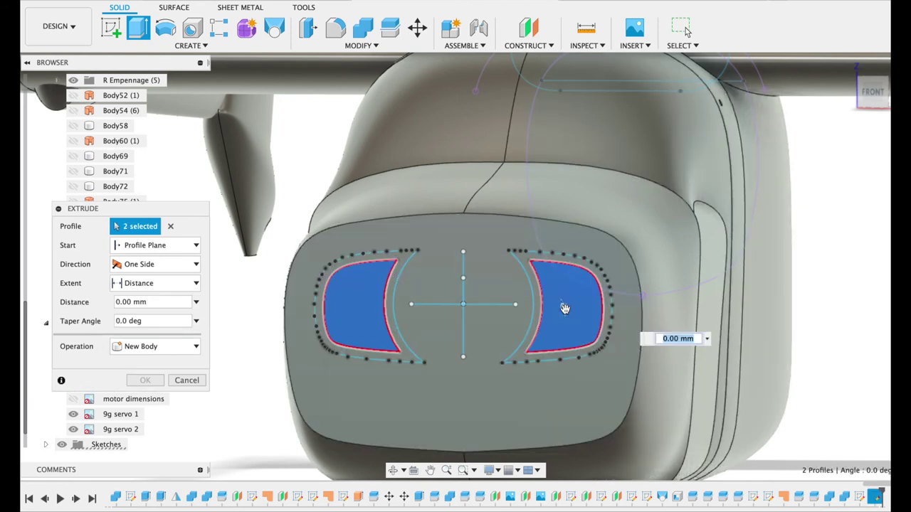
type("-35")
key("Return")
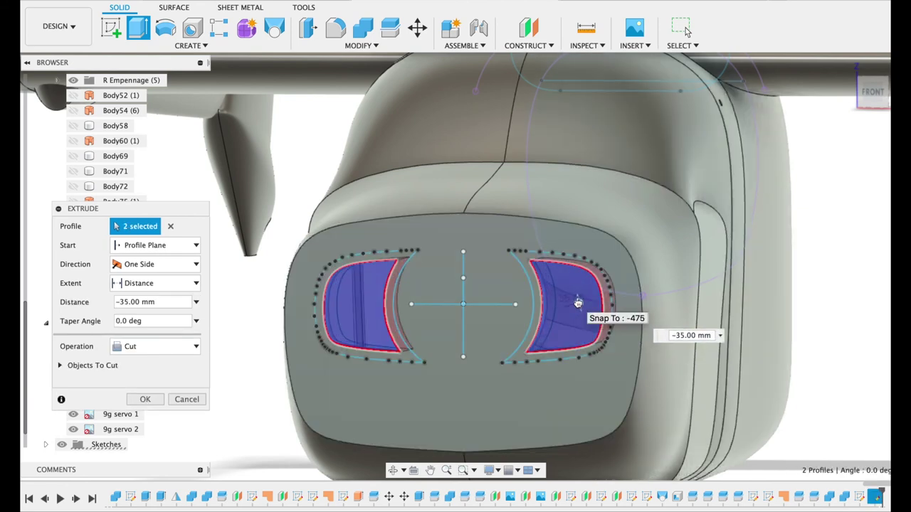
type("-40")
key("Return")
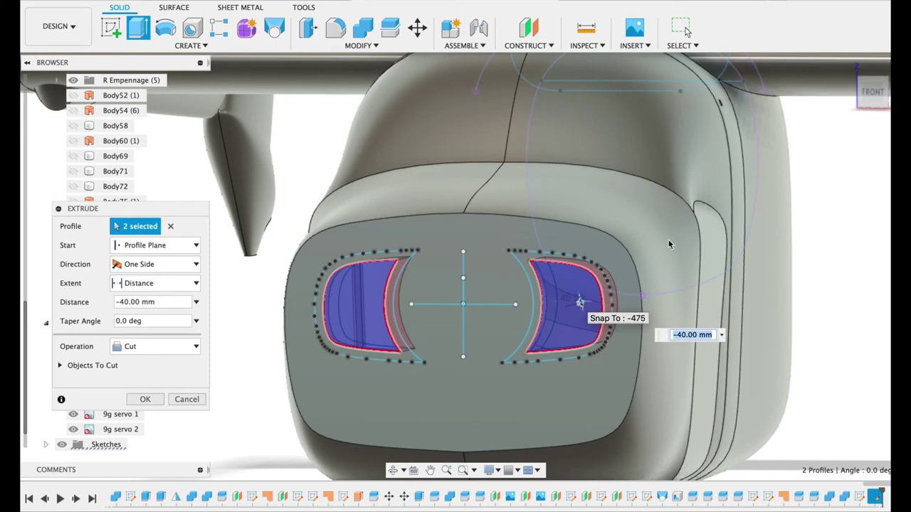
mouse_move(875, 93)
left_mouse_down()
mouse_move(863, 108)
mouse_move(876, 109)
left_mouse_up()
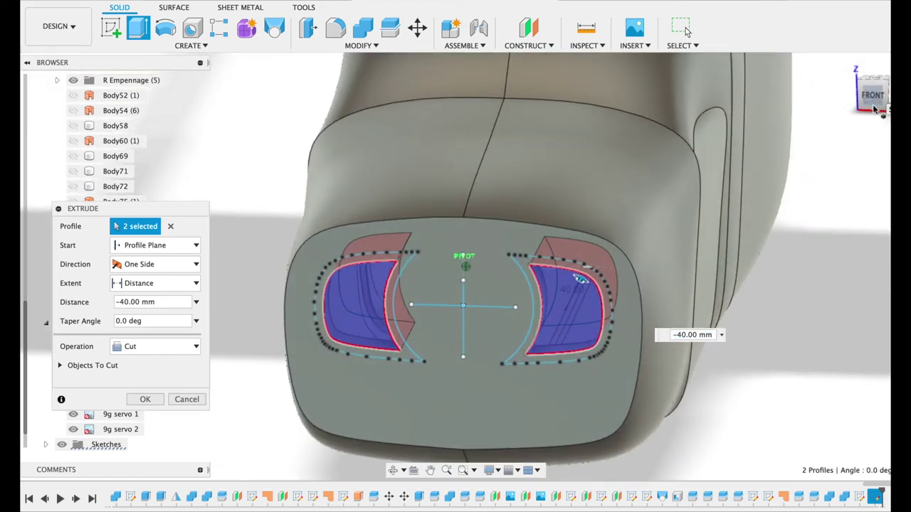
key("Return")
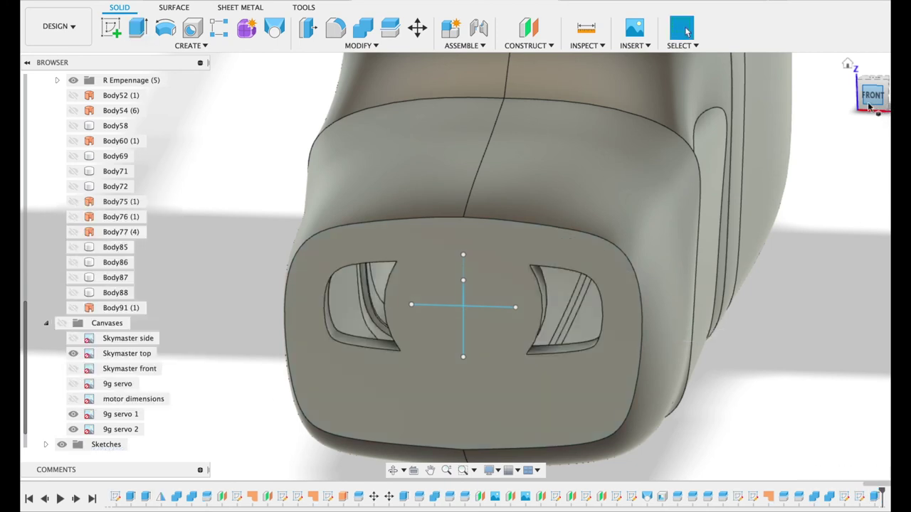
Return to the front view and start a sketch on the fuselage profile face
left_click(871, 94)
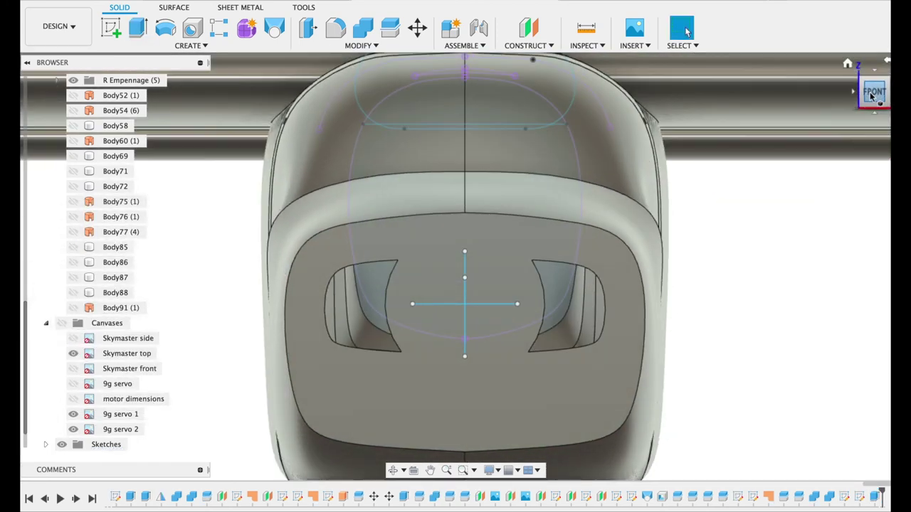
middle_click_drag(464, 261, 527, 266, "shift")
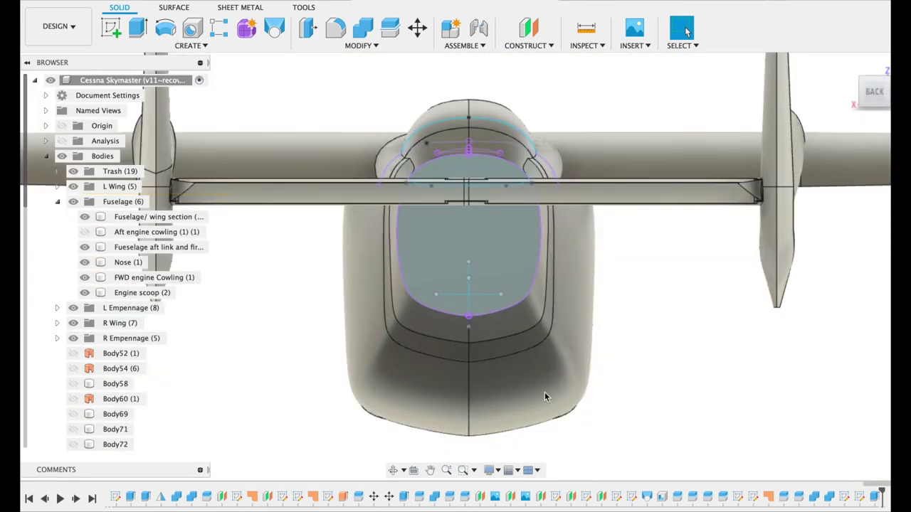
scroll(530, 370, "up", 4)
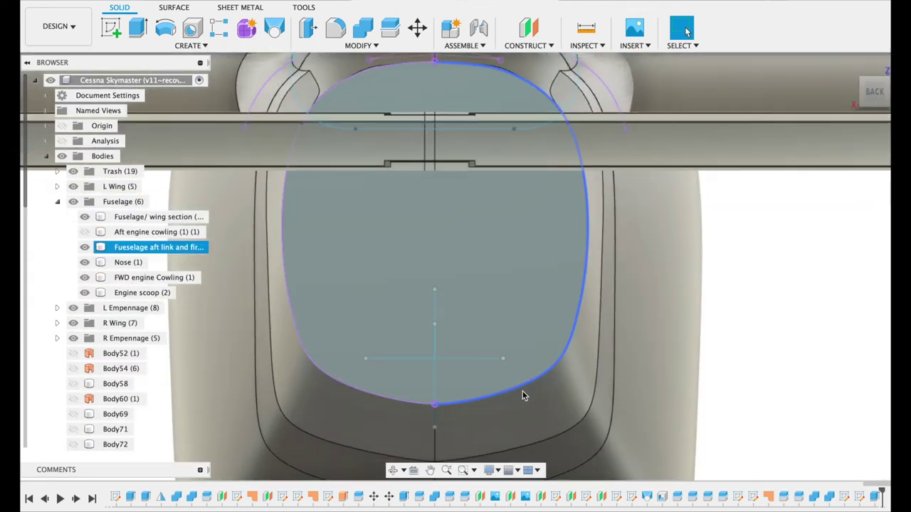
left_click(112, 29)
left_click(348, 249)
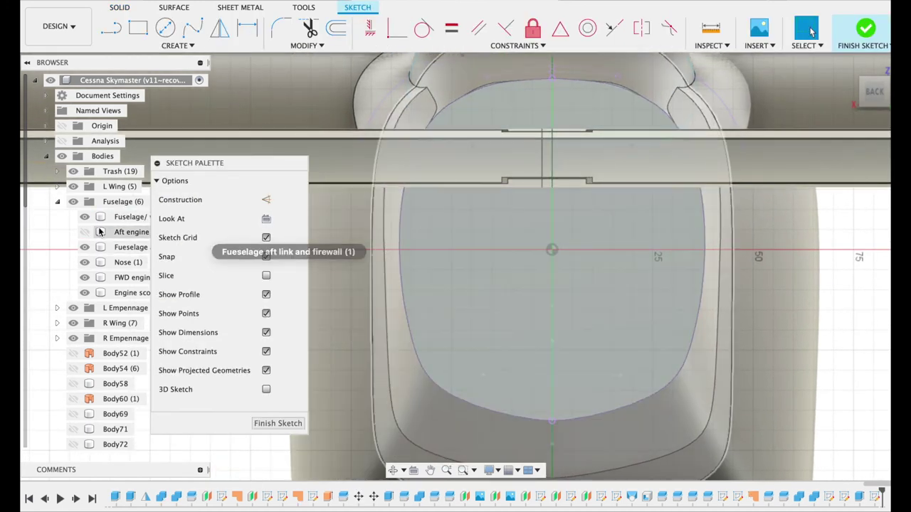
Toggle the fuselage aft link body's visibility off and back on to check the sketch face
left_click(81, 218)
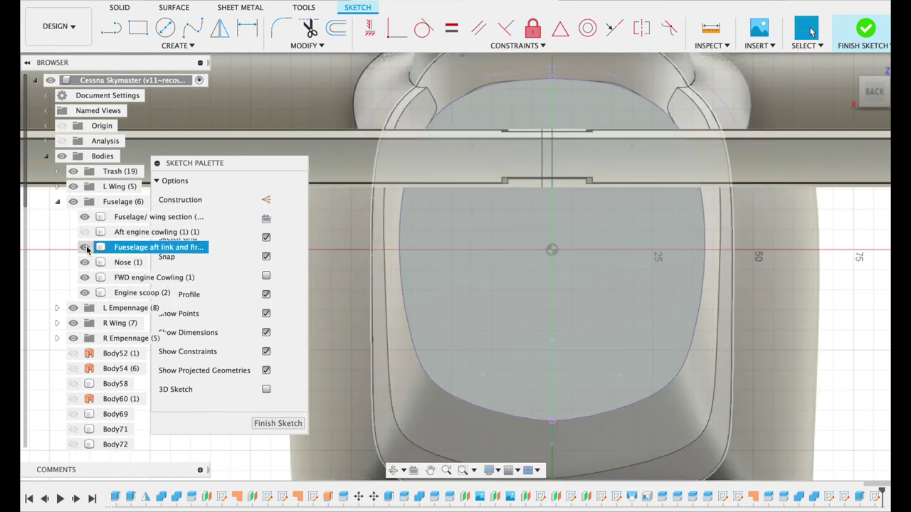
left_click(85, 247)
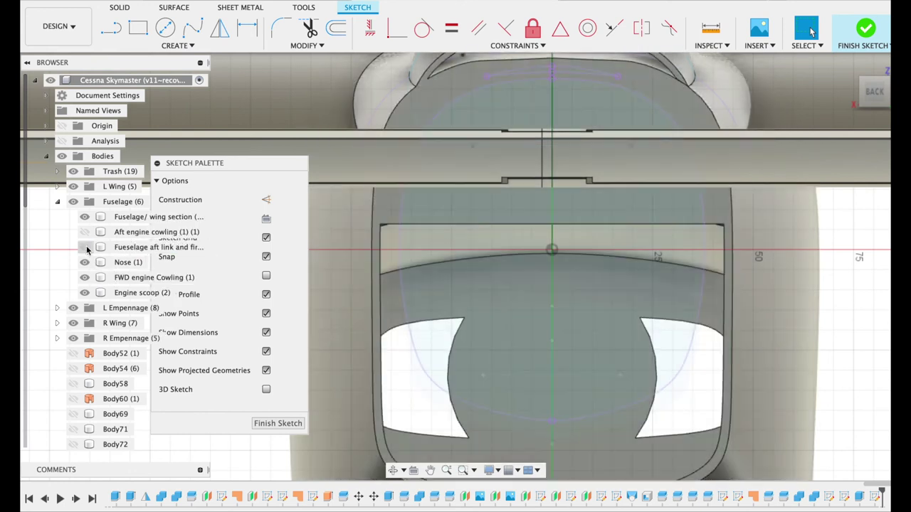
left_click(90, 247)
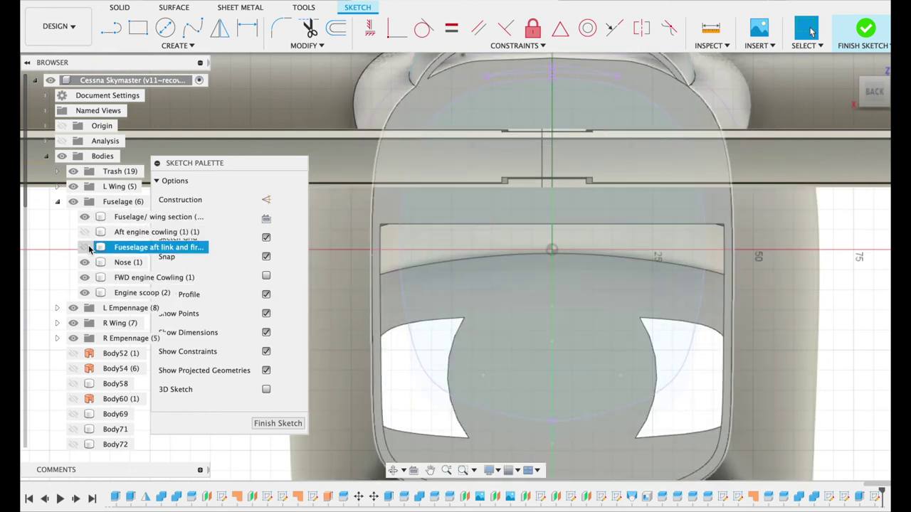
left_click(85, 247)
left_click(85, 218)
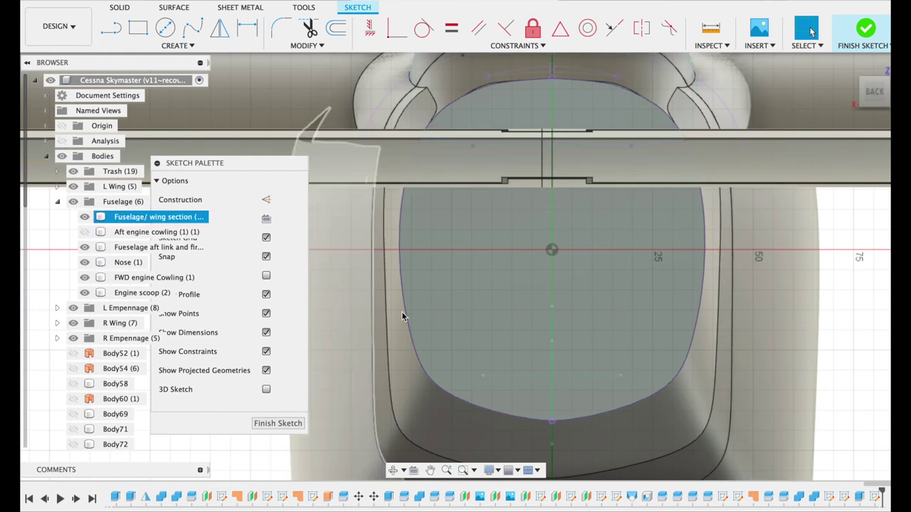
left_click(402, 317)
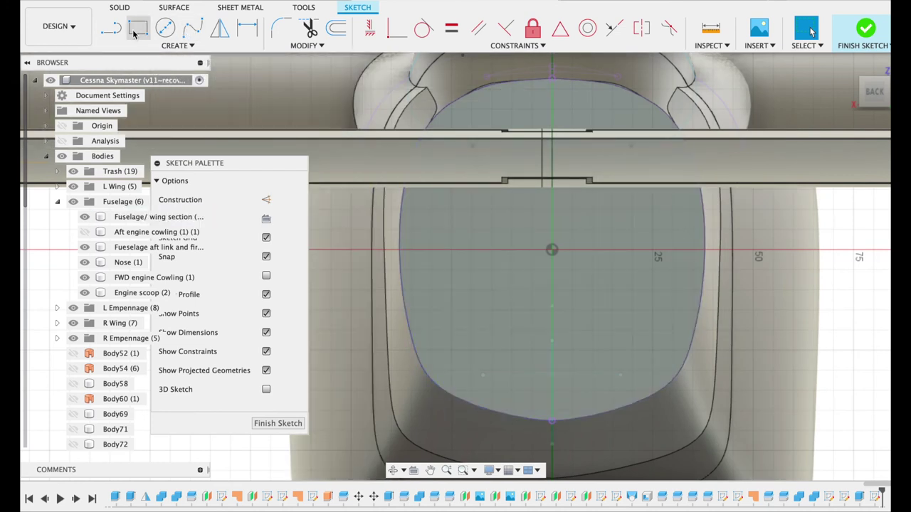
Draw a short vertical line on the centreline at the bottom of the fuselage profile
left_click(111, 29)
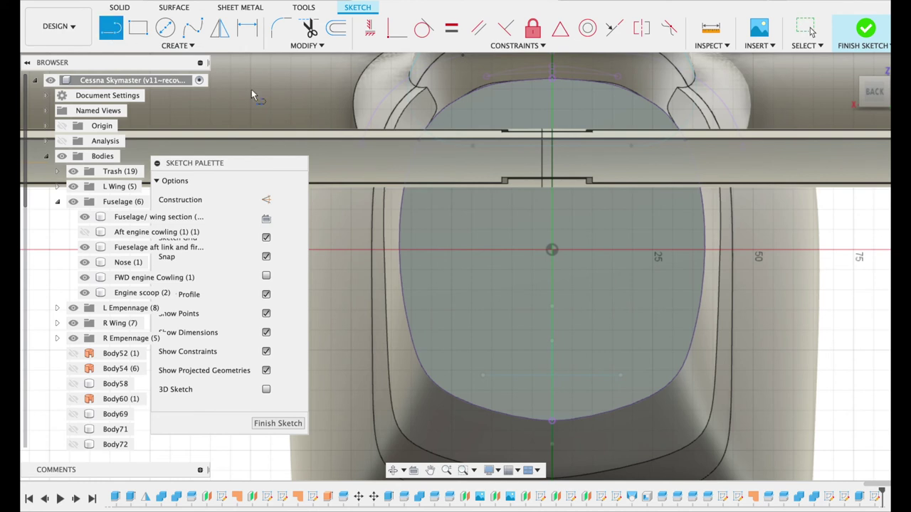
left_click(552, 411)
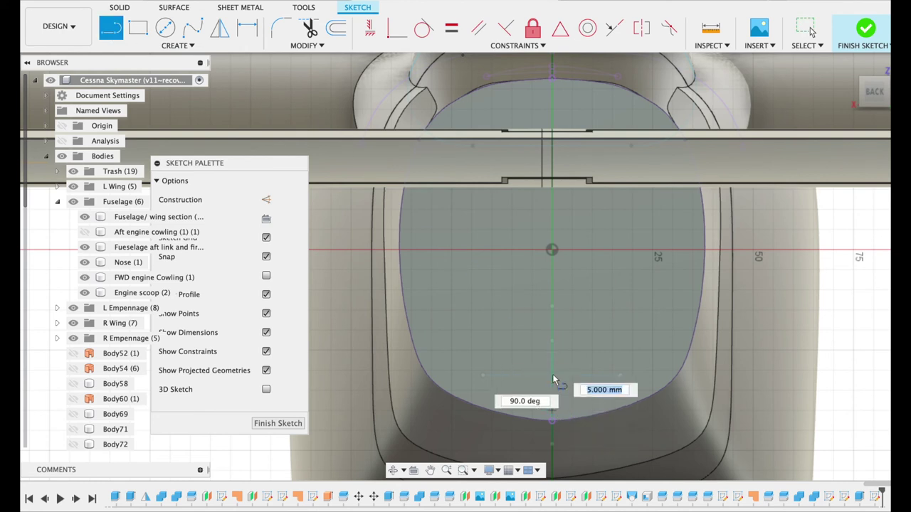
left_click(553, 371)
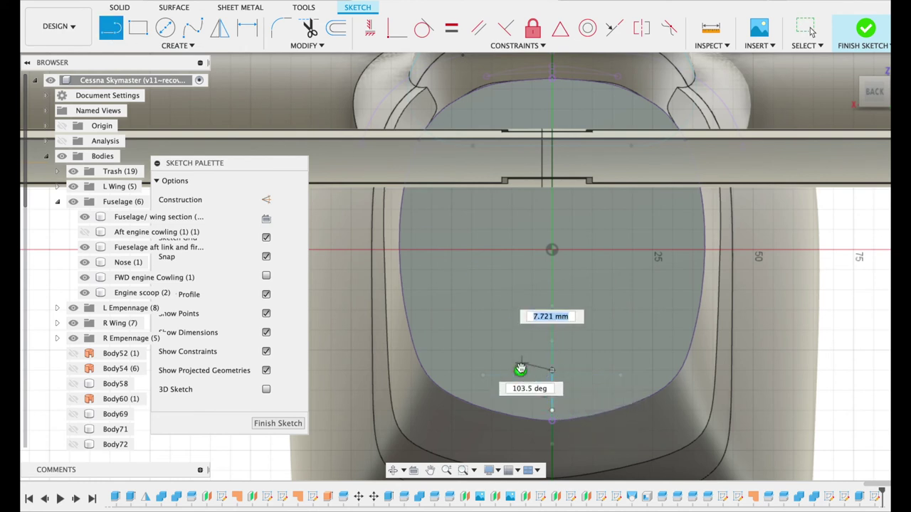
left_click(520, 369)
Draw a spline from the line's bottom around the lower-left back to its top, closing the teardrop
left_click(191, 29)
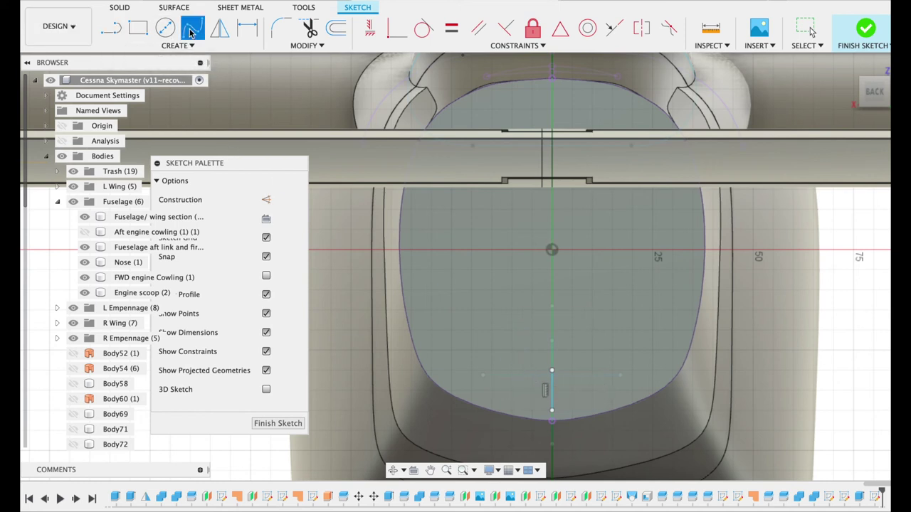
left_click(553, 412)
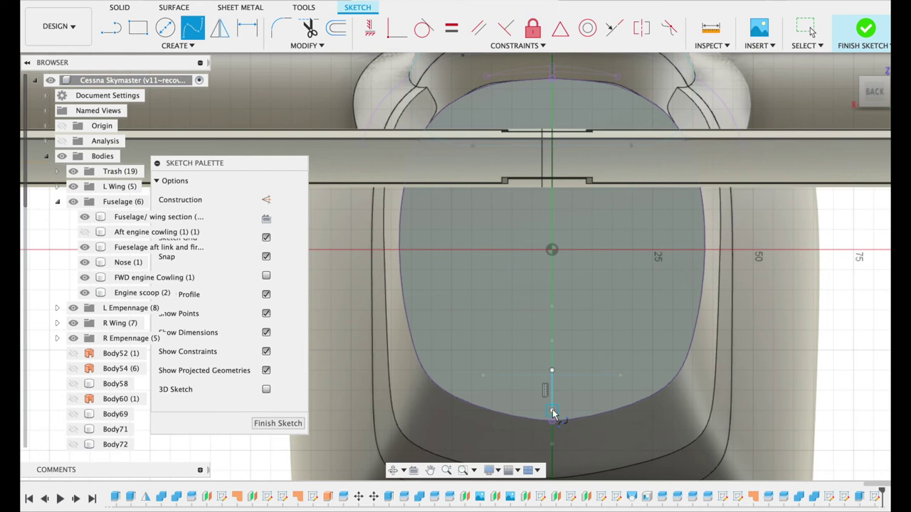
left_click(452, 379)
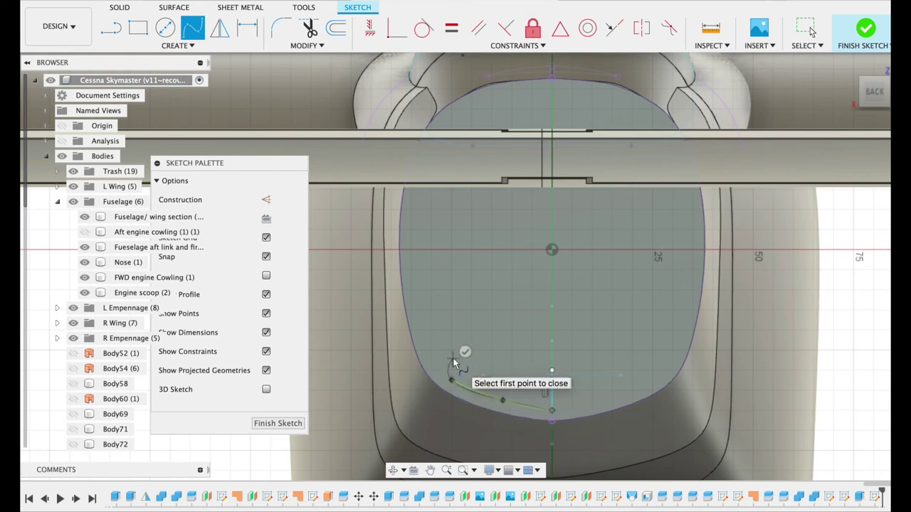
left_click(453, 358)
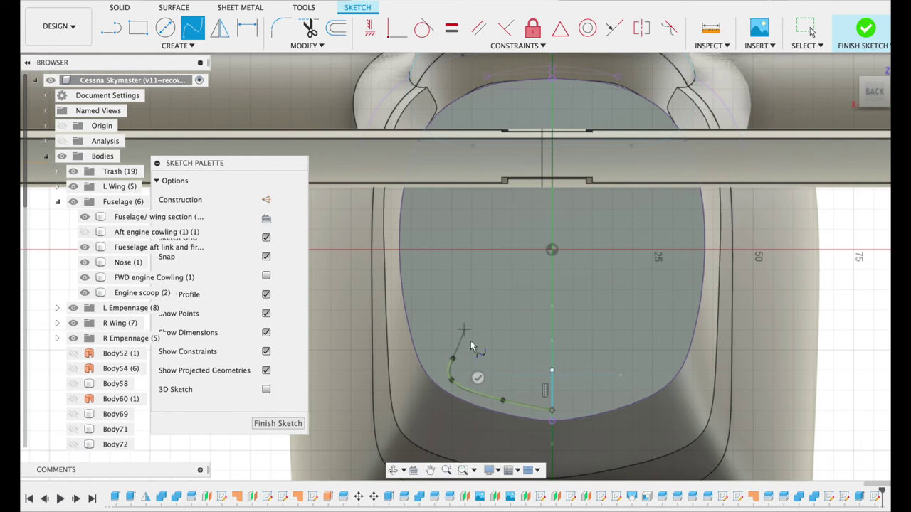
left_click(550, 370)
left_click(807, 28)
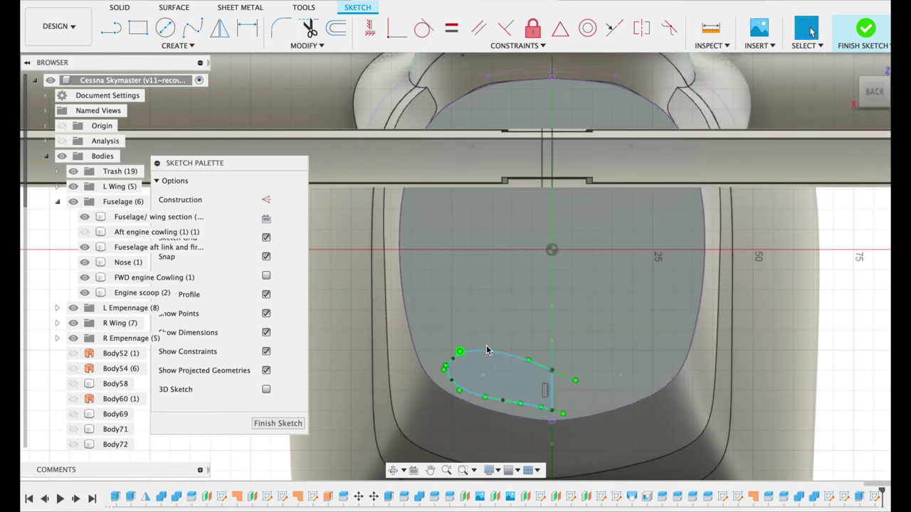
Reshape the spline's left end and make it leave the centreline horizontally
key("ctrl+z")
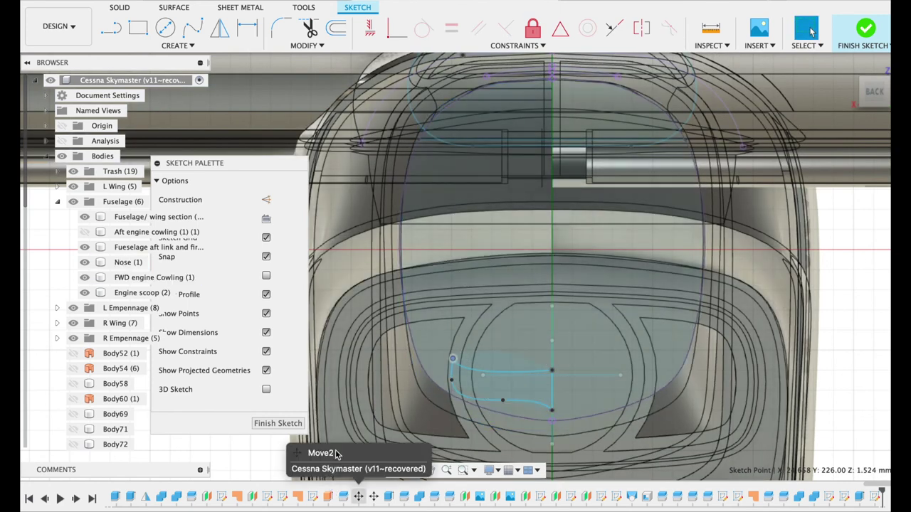
key("ctrl+y")
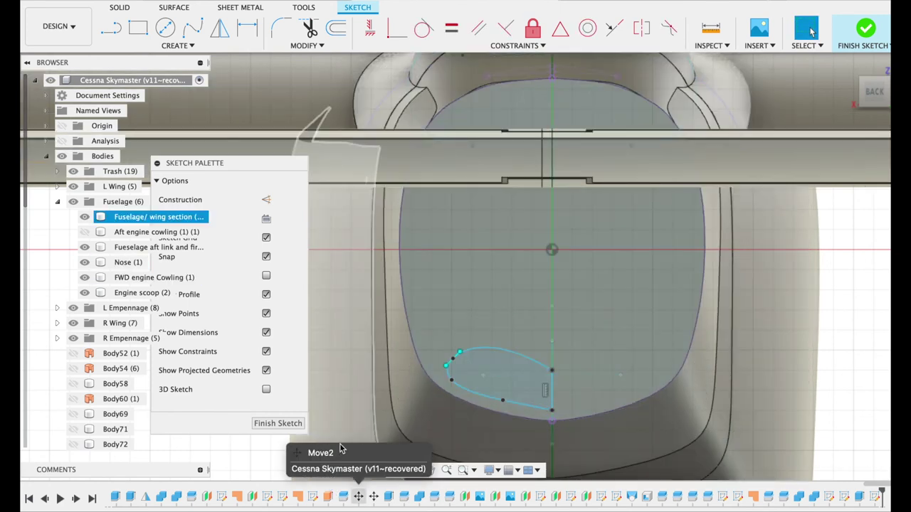
left_click_drag(461, 354, 466, 355)
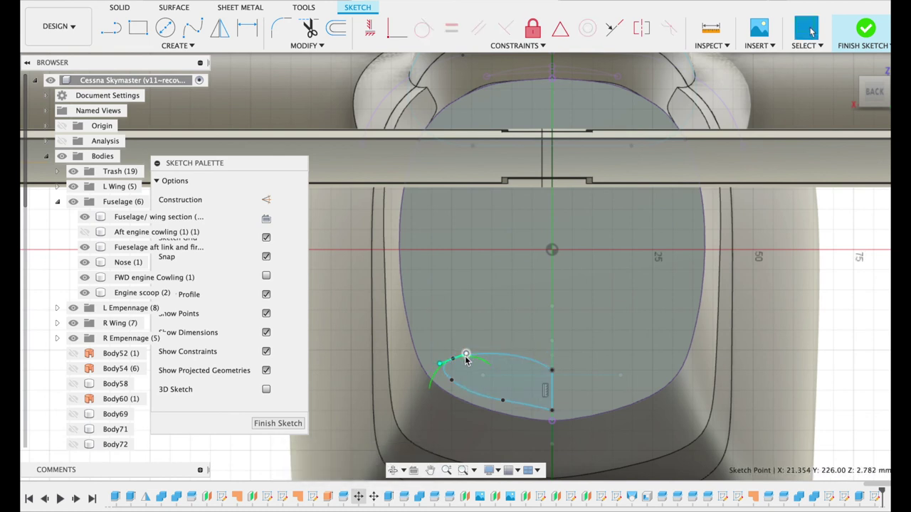
left_click(551, 371)
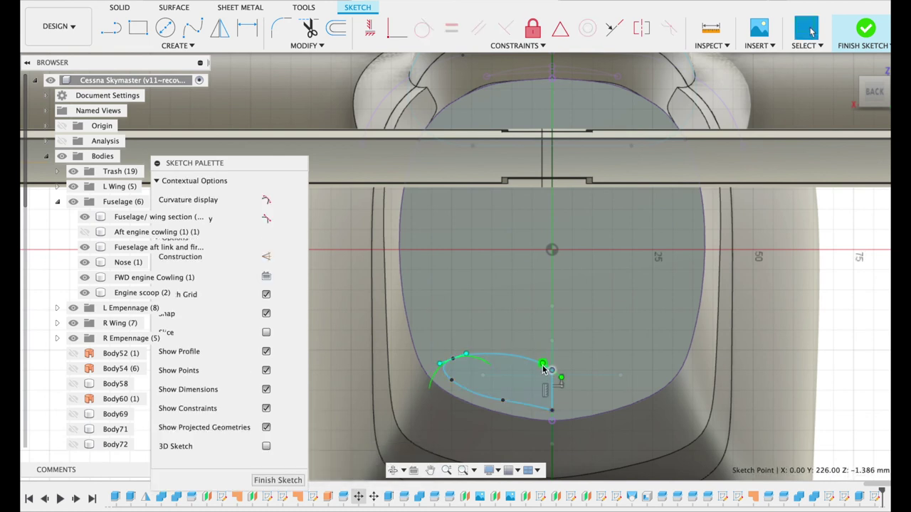
left_click_drag(542, 368, 534, 372)
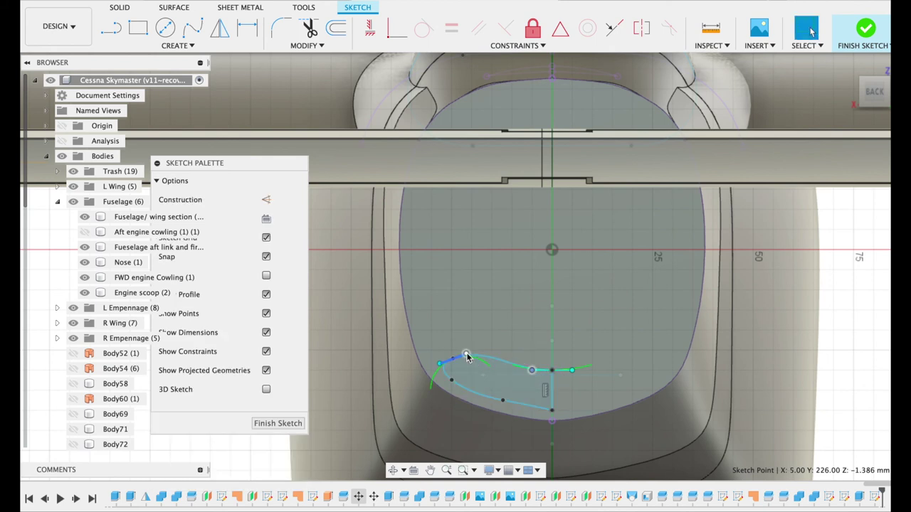
left_click_drag(467, 357, 478, 363)
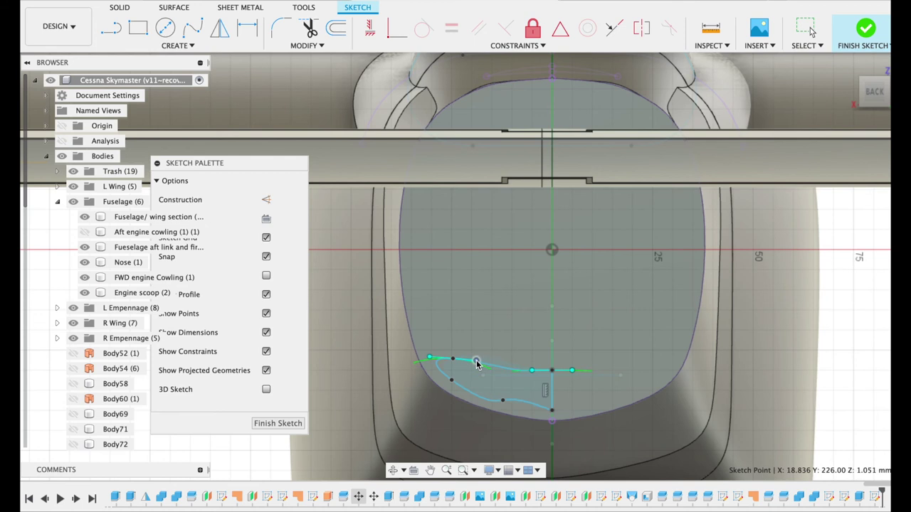
Adjust the lower and upper edge points and tangents to smooth the cutout curve
left_click(503, 404)
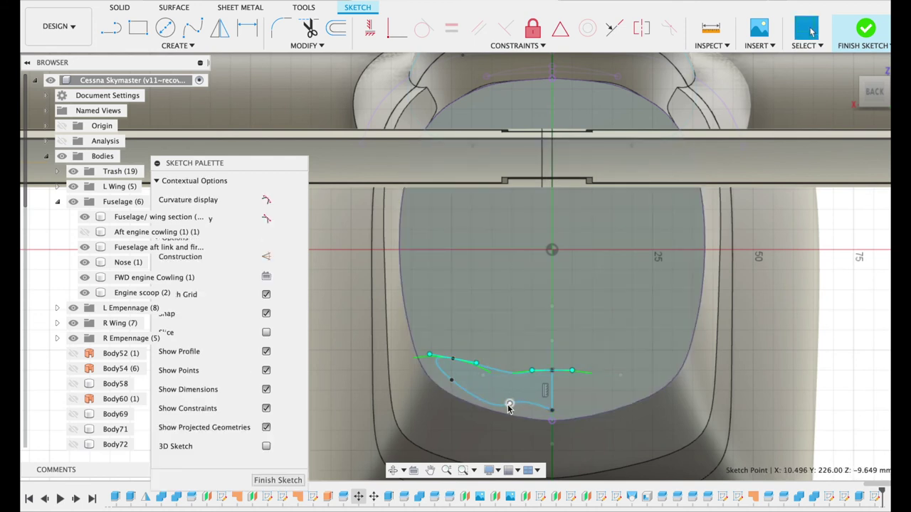
left_click(518, 404)
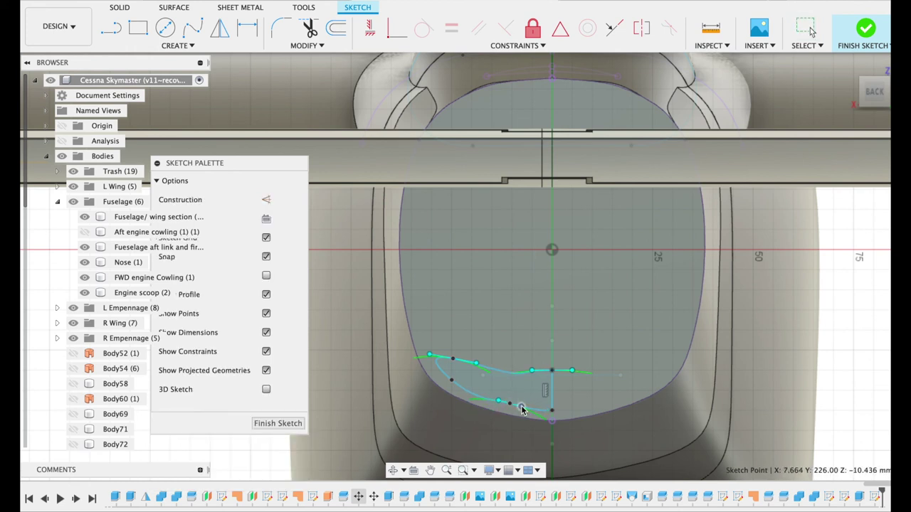
left_click(521, 410)
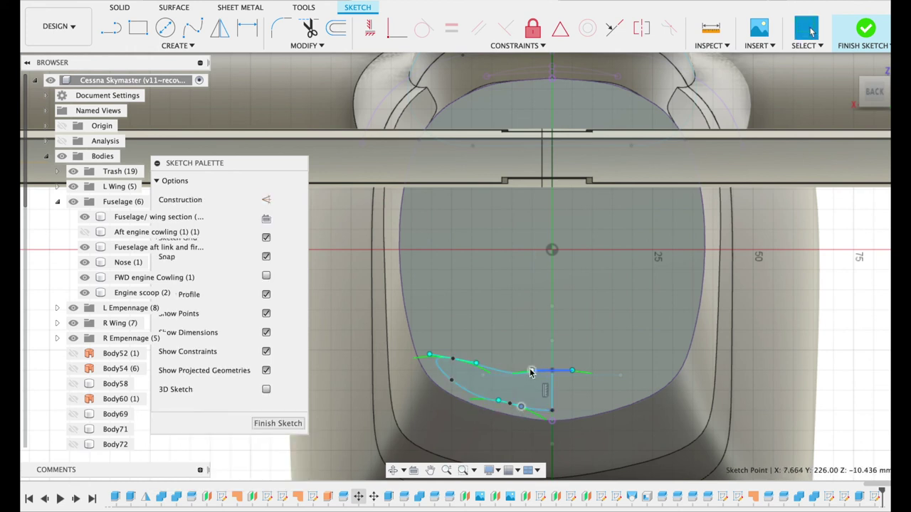
left_click_drag(532, 373, 527, 372)
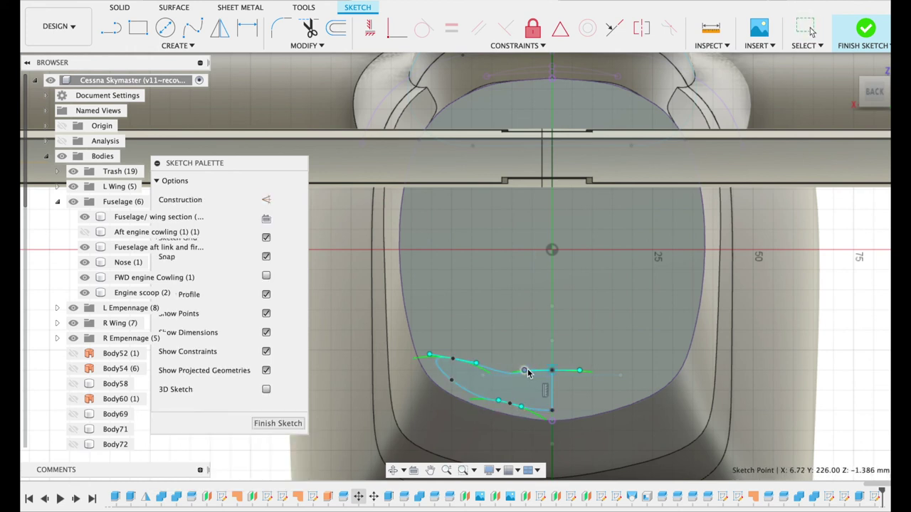
left_click(533, 370)
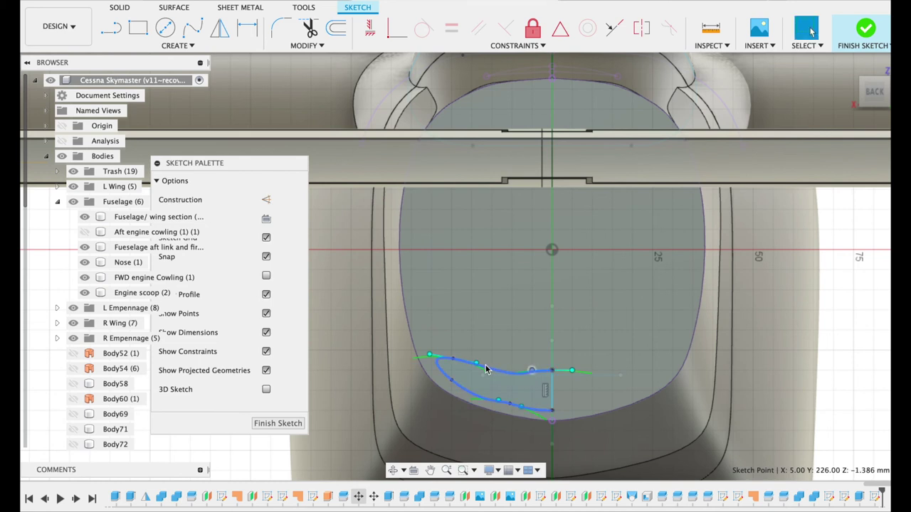
left_click_drag(477, 365, 480, 362)
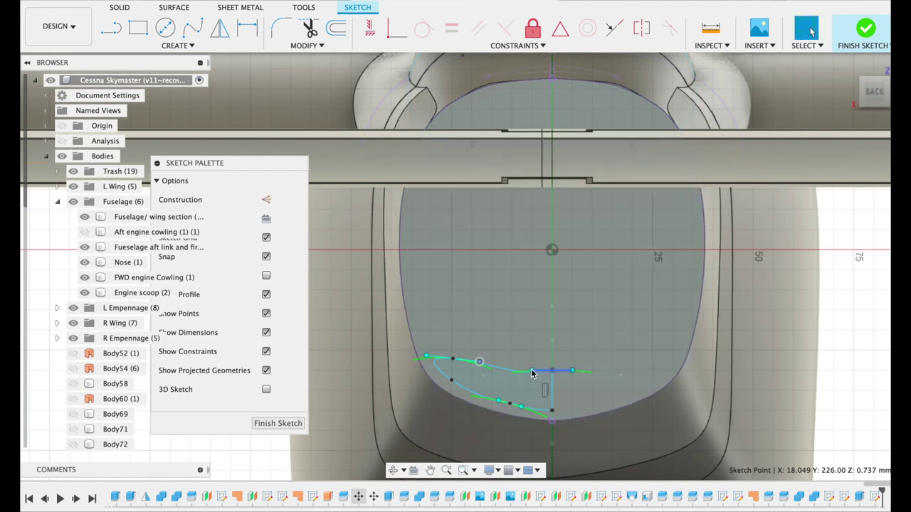
left_click_drag(534, 375, 545, 375)
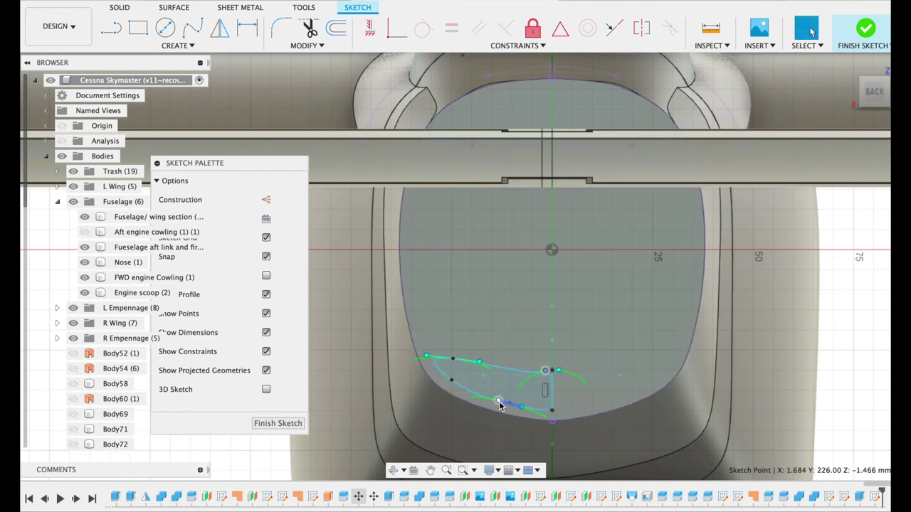
left_click_drag(500, 406, 506, 405)
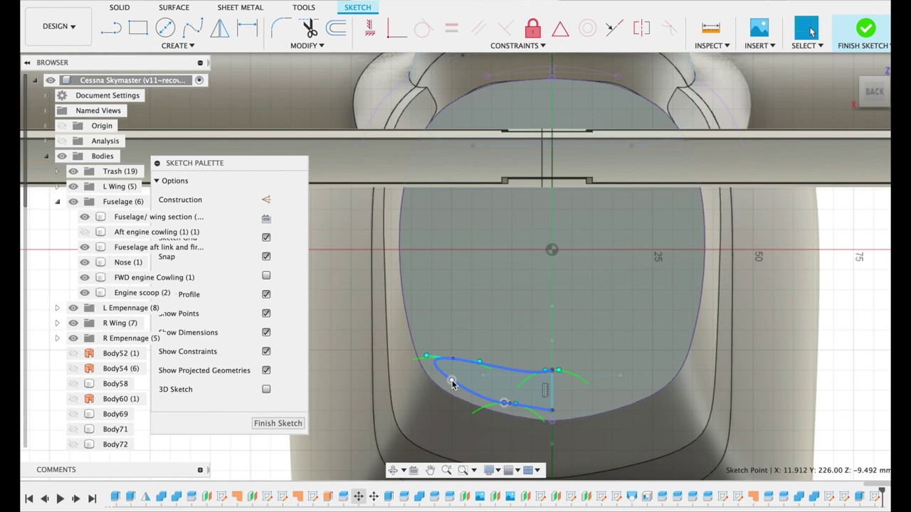
Finish the cutout sketch and reopen it for editing
left_click(288, 422)
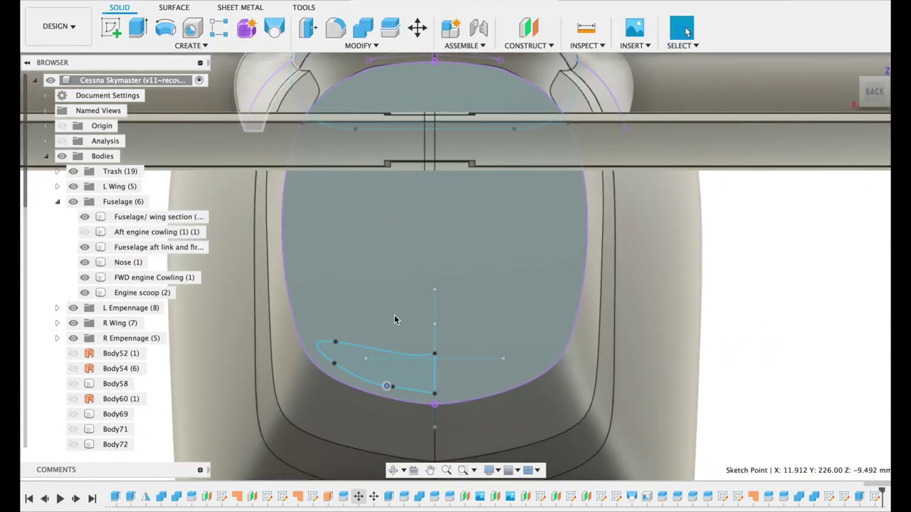
right_click(400, 357)
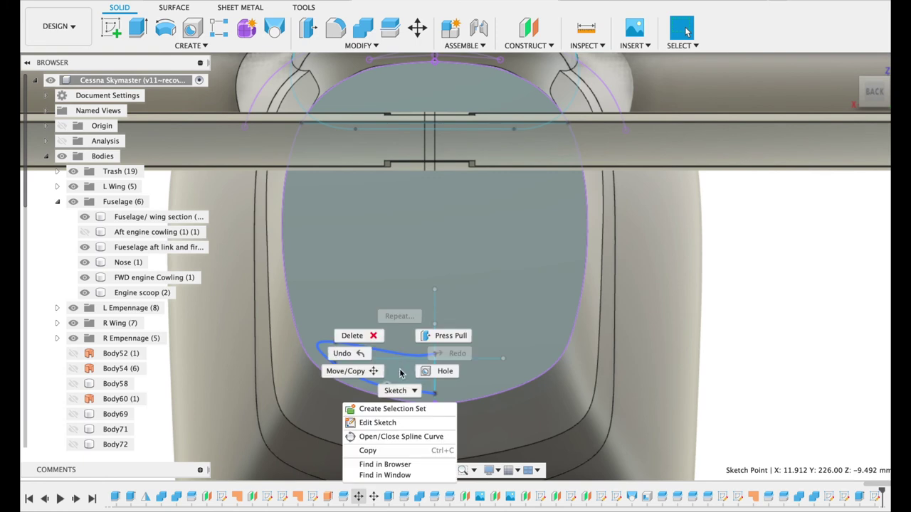
left_click(388, 423)
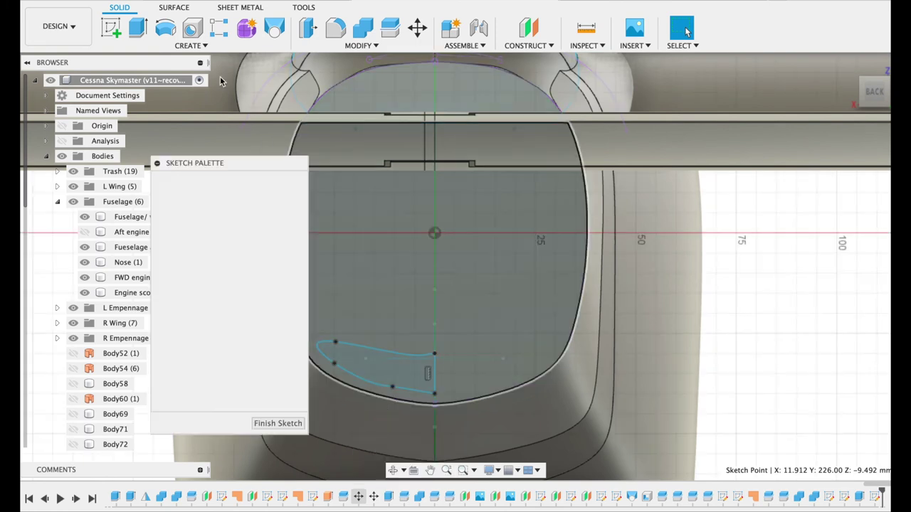
left_click(179, 45)
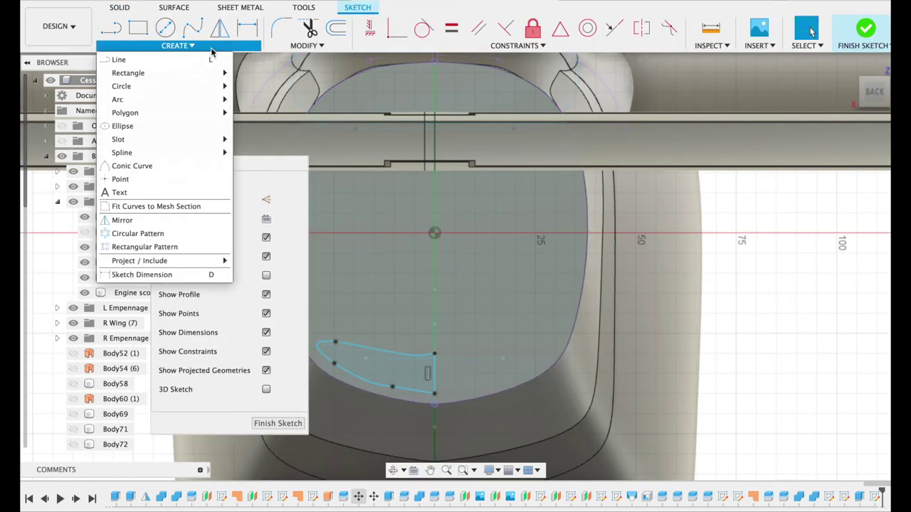
Mirror the half-cutout spline about the vertical centreline and finish the sketch
left_click(125, 219)
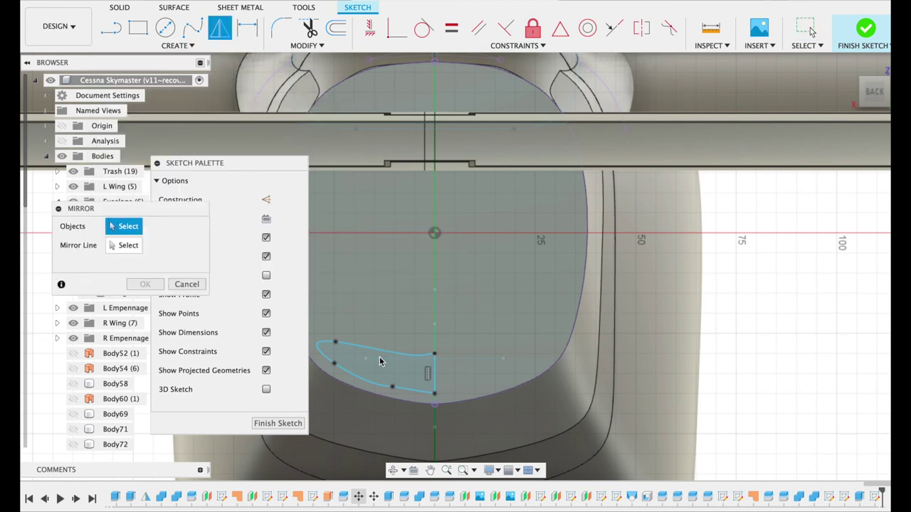
left_click(417, 359)
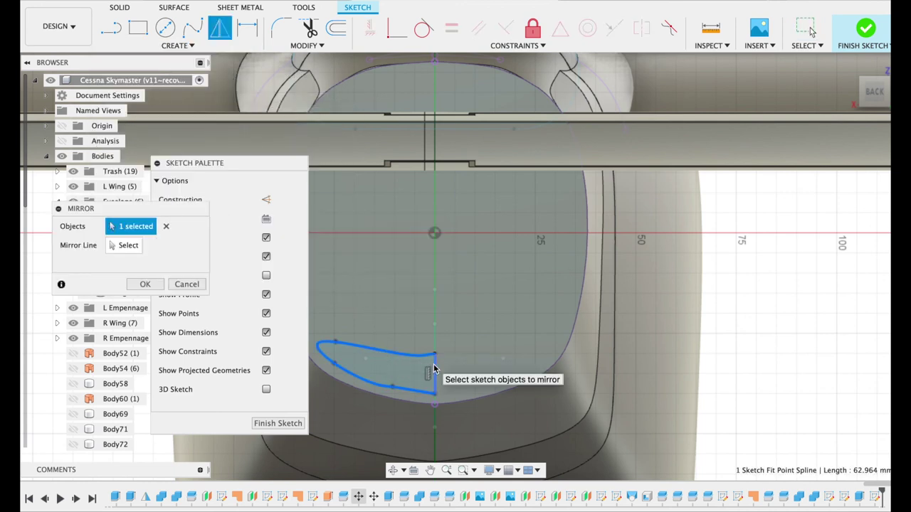
left_click(131, 246)
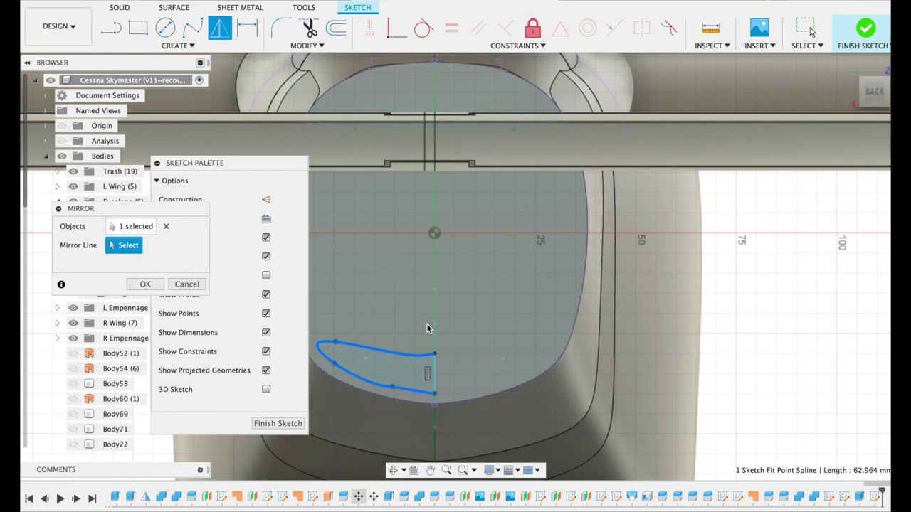
left_click(435, 374)
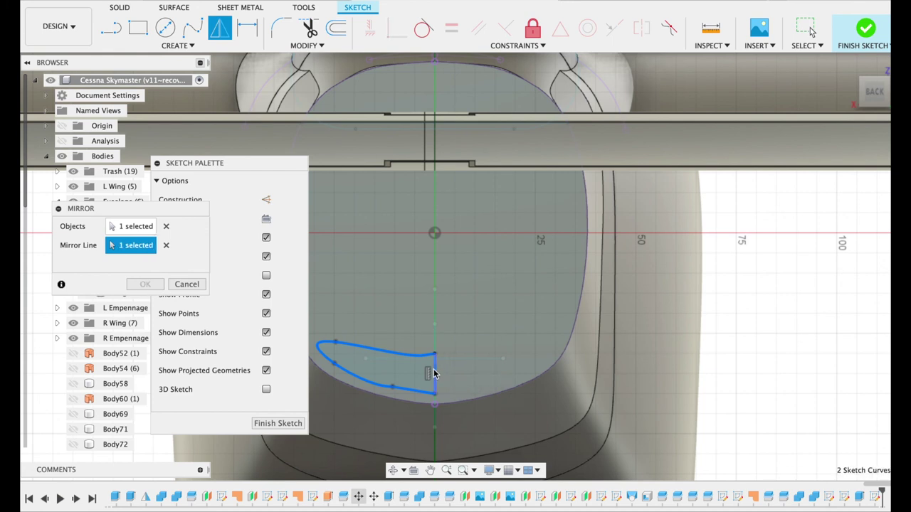
left_click(274, 422)
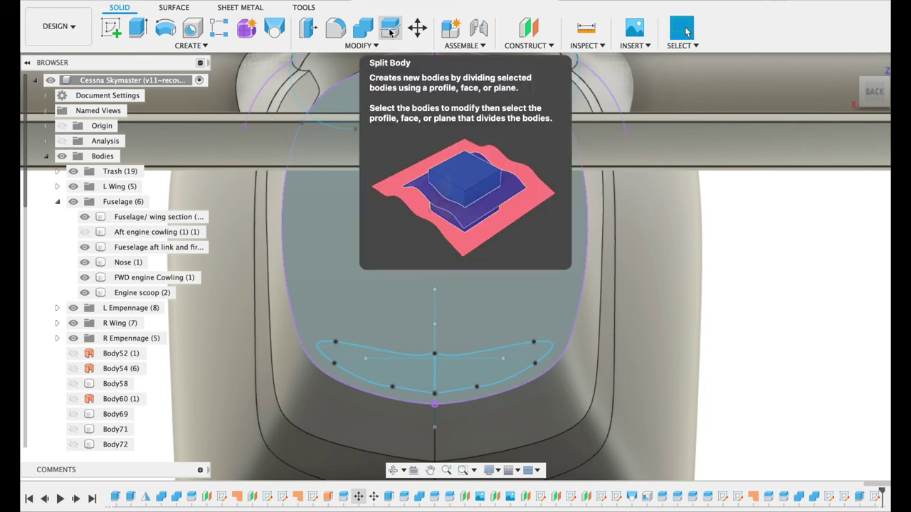
Extrude-cut both halves of the cooling cutout 30 mm into the lower fuselage face
left_click(138, 29)
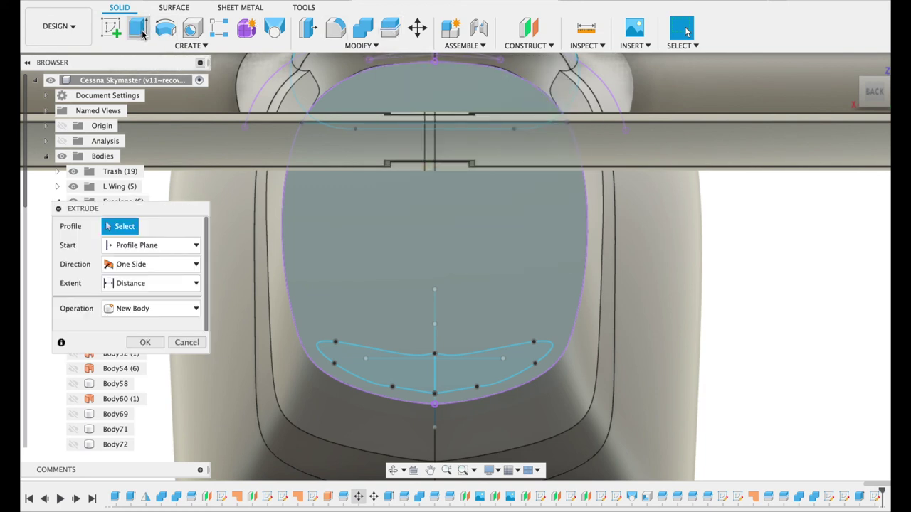
left_click(413, 372)
left_click(463, 374)
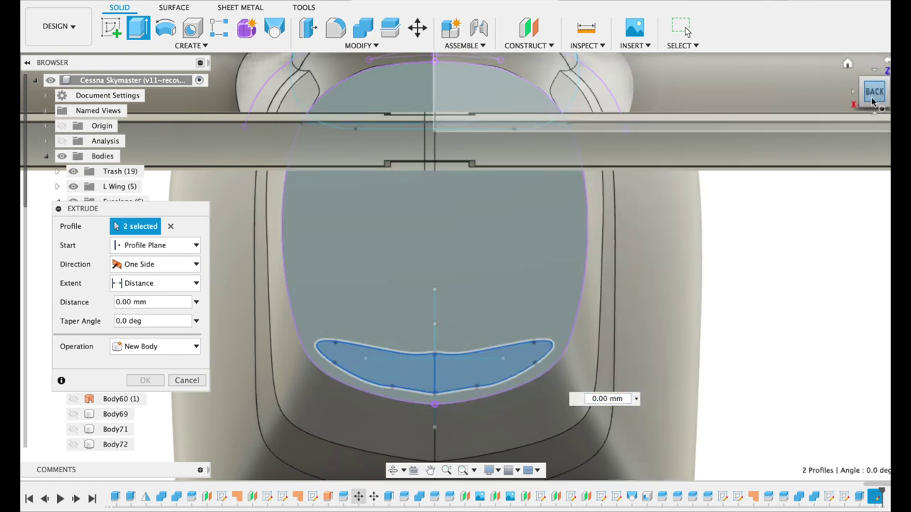
mouse_move(436, 377)
middle_mouse_down("shift")
mouse_move(427, 435)
mouse_move(532, 334)
mouse_move(491, 385)
middle_mouse_up("shift")
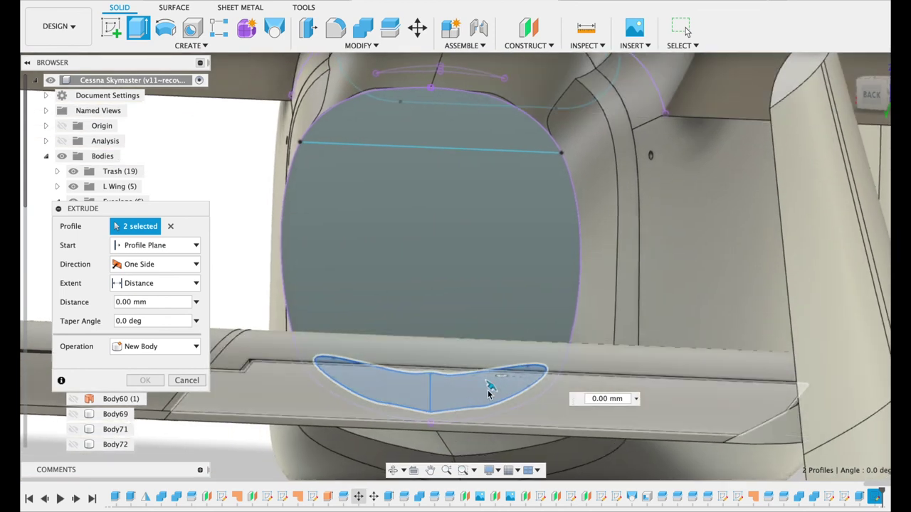
left_click_drag(491, 385, 516, 364)
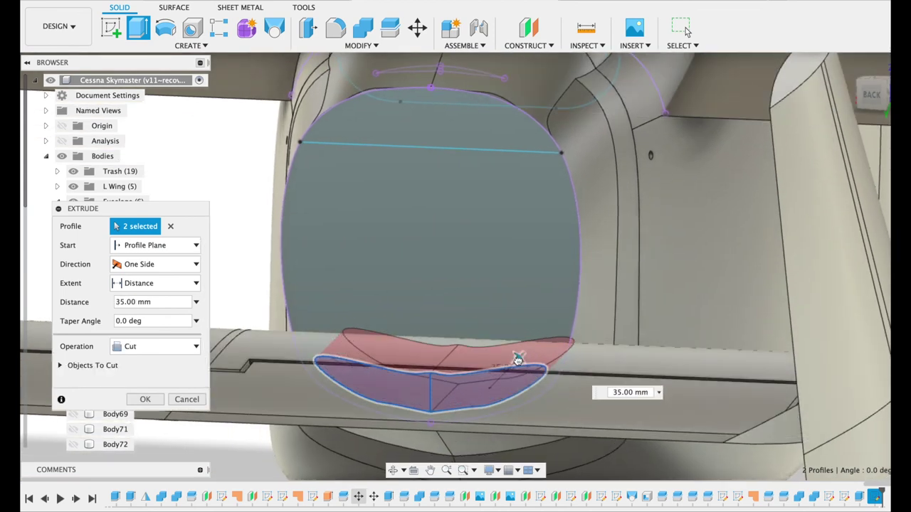
middle_click_drag(515, 364, 520, 238)
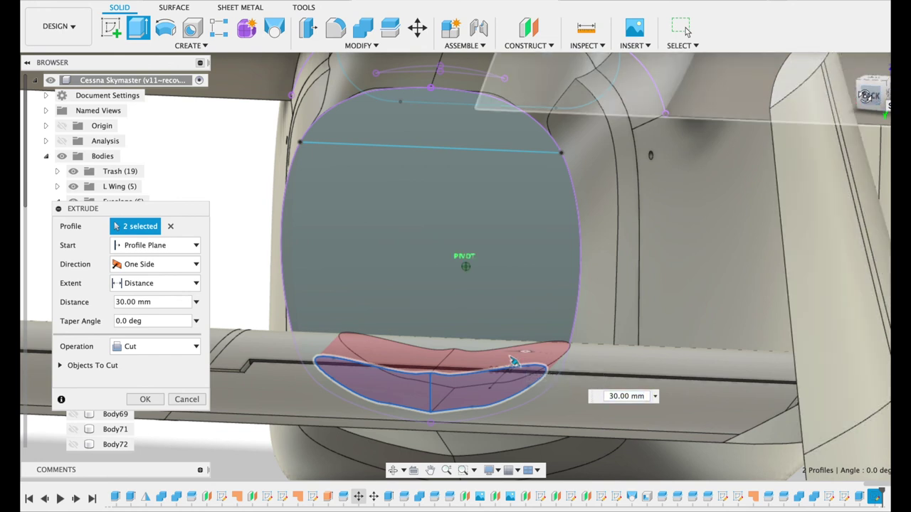
middle_click_drag(466, 266, 399, 284, "shift")
middle_click_drag(589, 258, 589, 262, "shift")
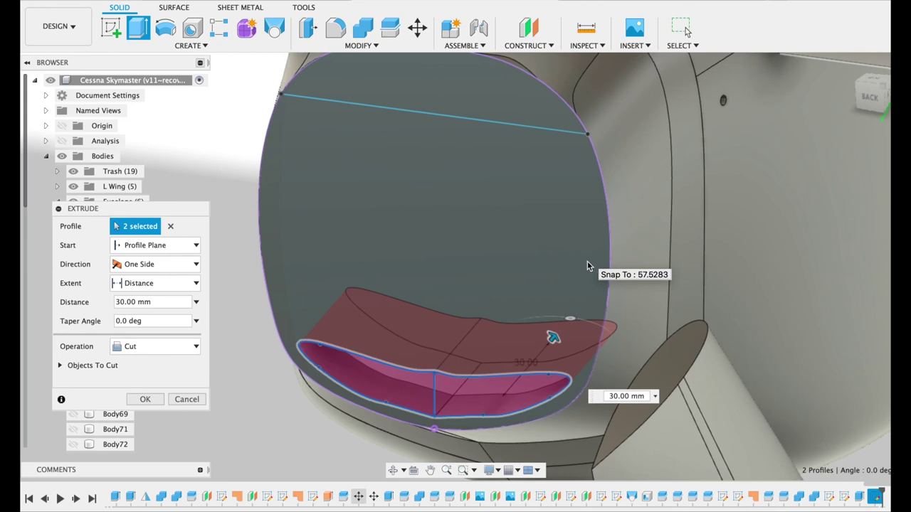
left_click(144, 400)
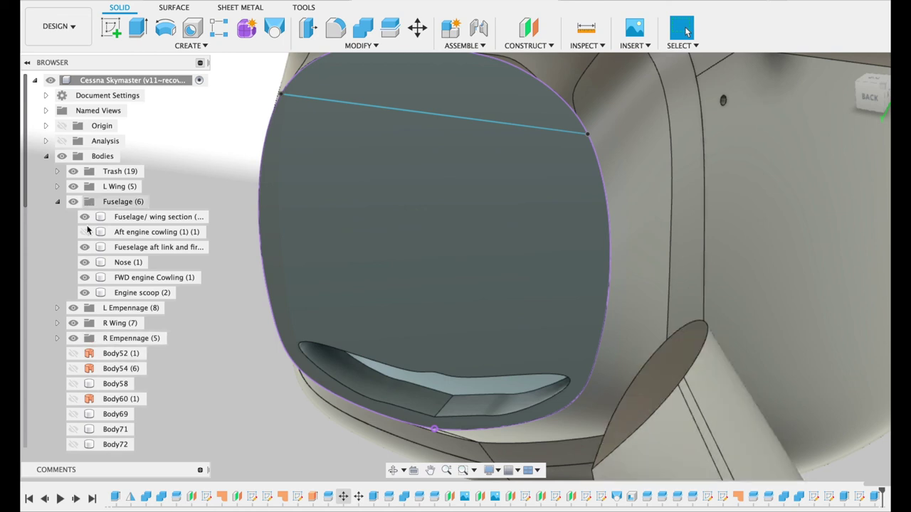
Hide the Nose and Fuselage/wing section bodies to expose the firewall cowling
left_click(86, 249)
left_click(83, 265)
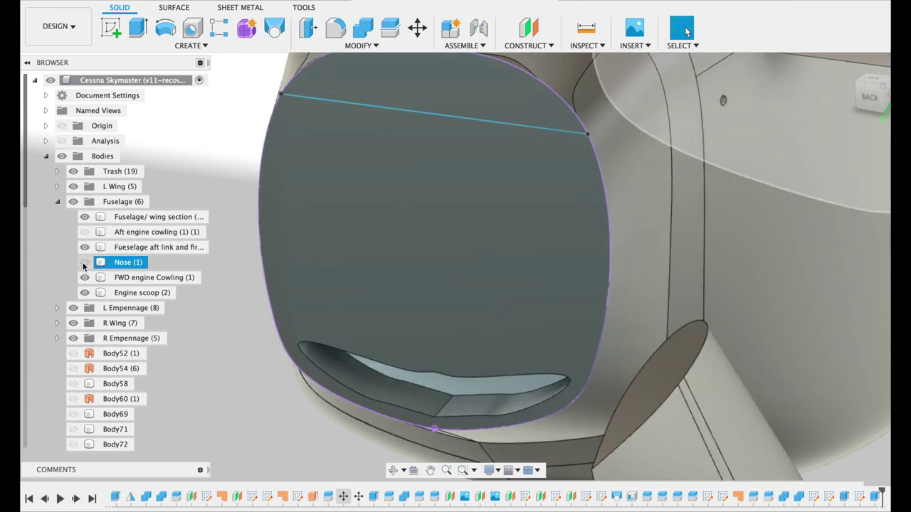
left_click(84, 265)
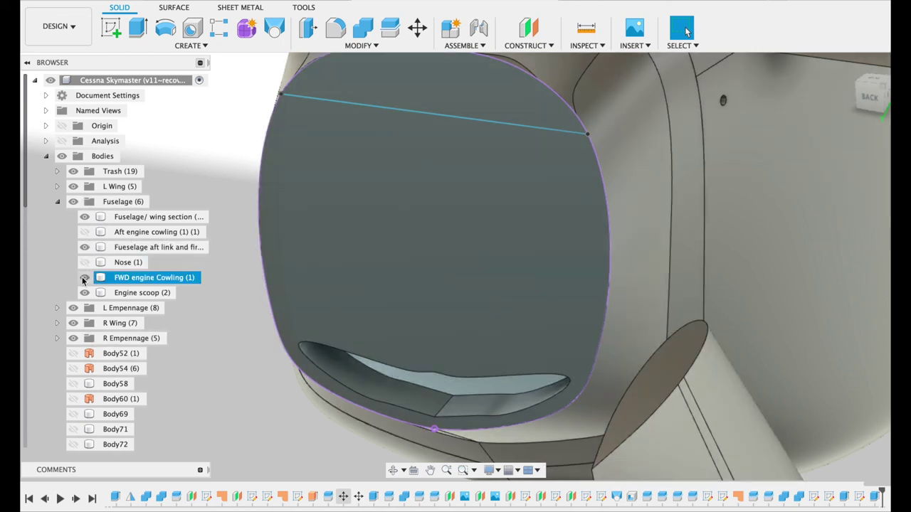
left_click(84, 217)
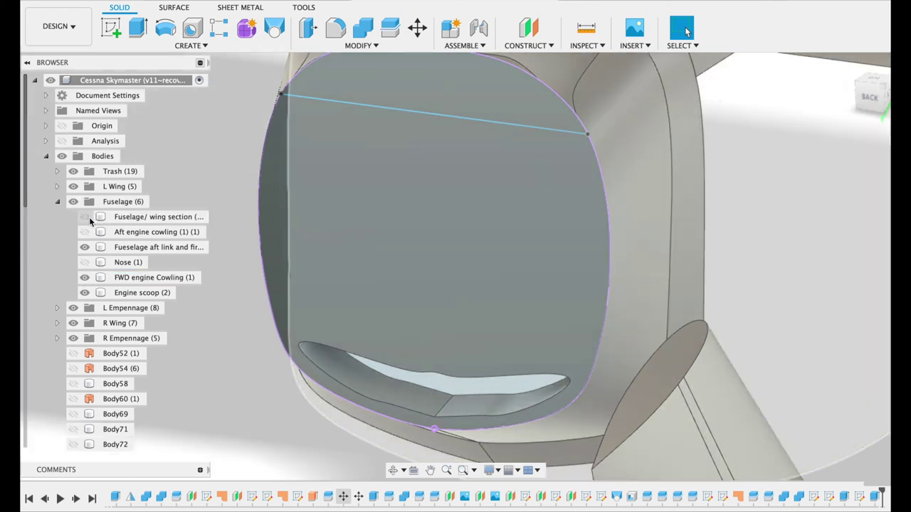
left_click_drag(870, 97, 847, 114)
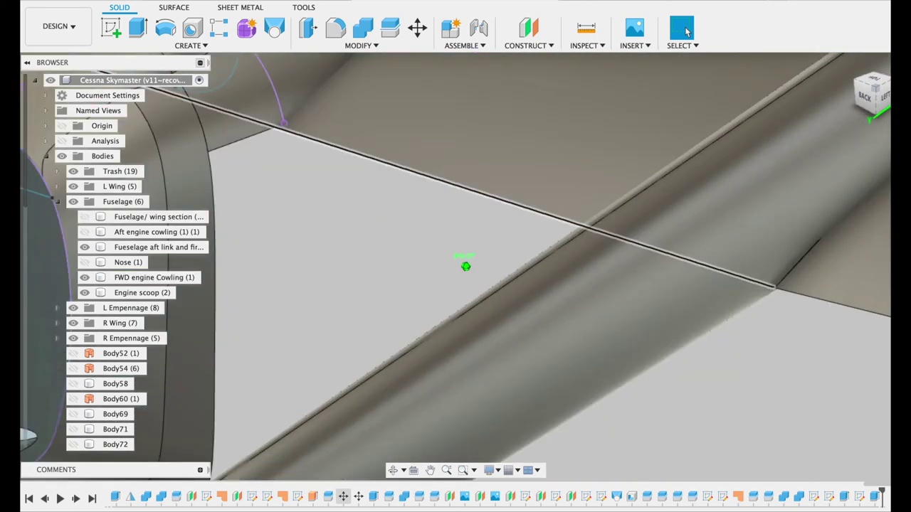
scroll(478, 301, "down", 3)
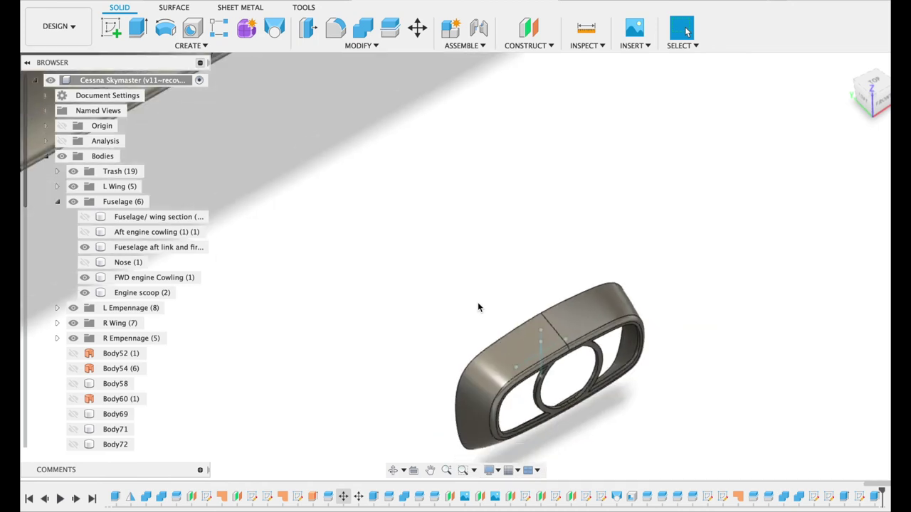
scroll(478, 302, "up", 3)
scroll(477, 302, "up", 3)
scroll(477, 306, "down", 4)
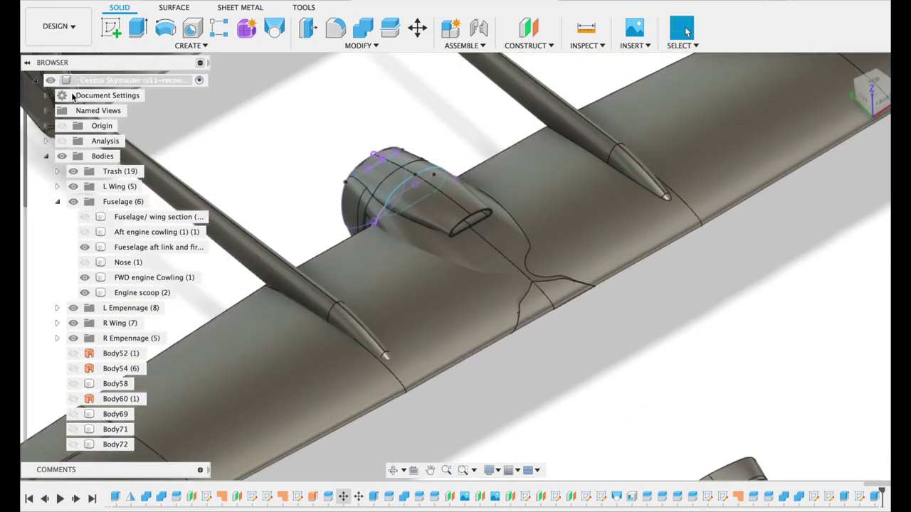
Hide L Wing, R Wing and Engine scoop, then fit and orbit to the cowling front
left_click(73, 186)
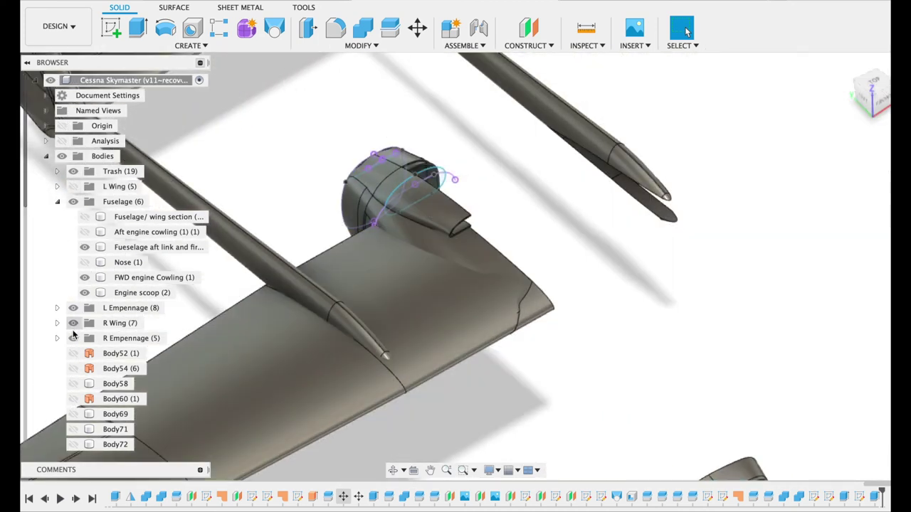
left_click(73, 323)
left_click(86, 294)
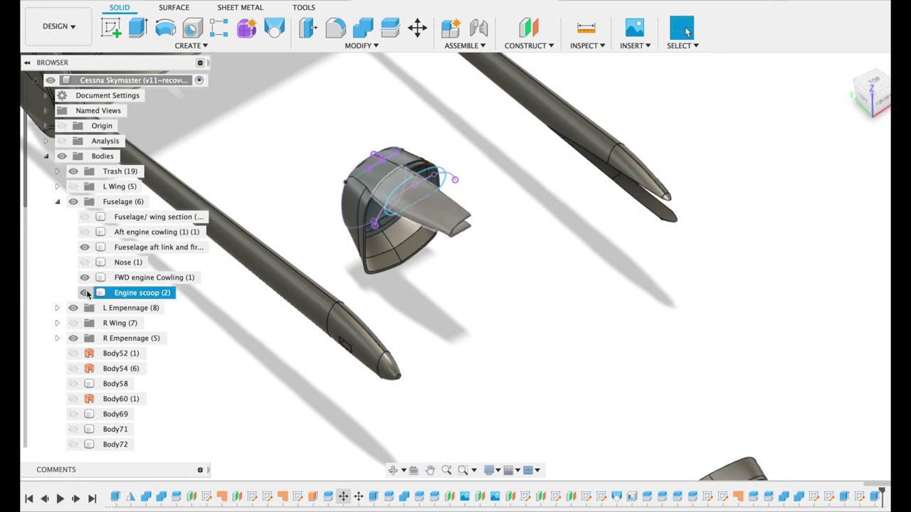
left_click(84, 292)
left_click(424, 245)
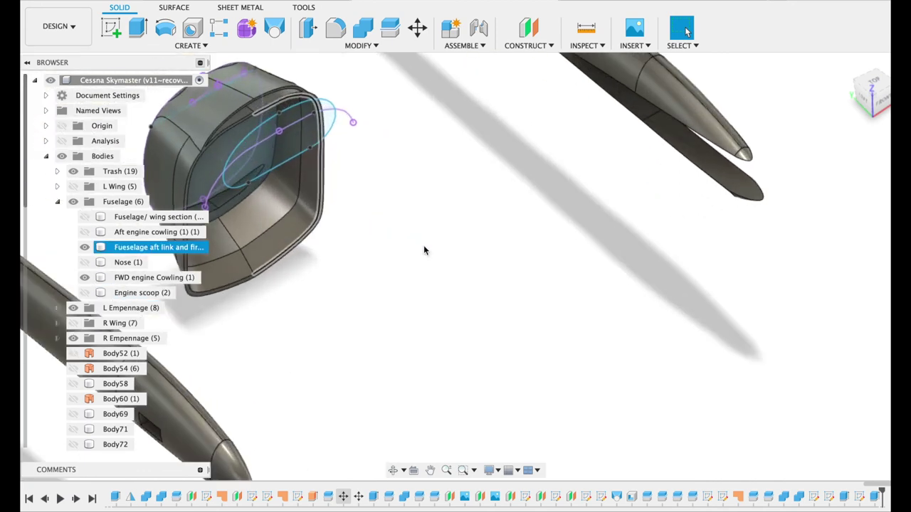
scroll(424, 245, "up", 5)
key("F6")
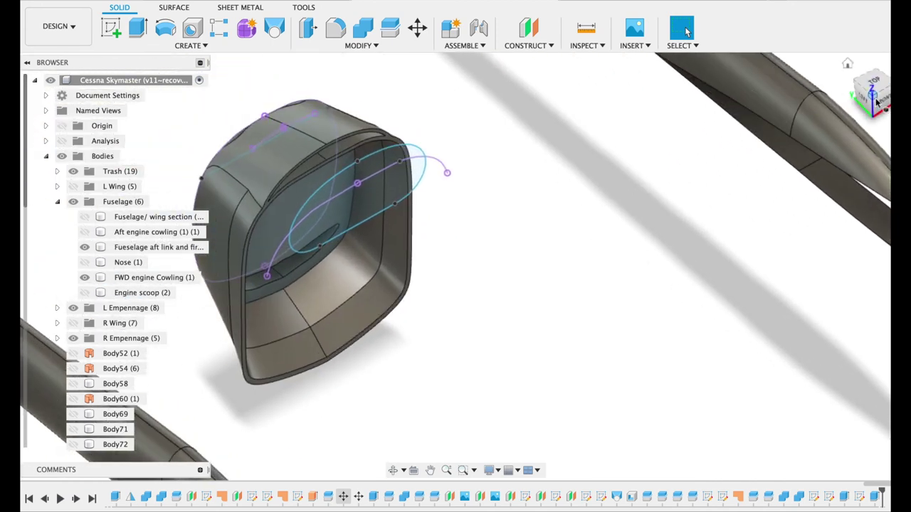
middle_click_drag(465, 261, 304, 137, "shift")
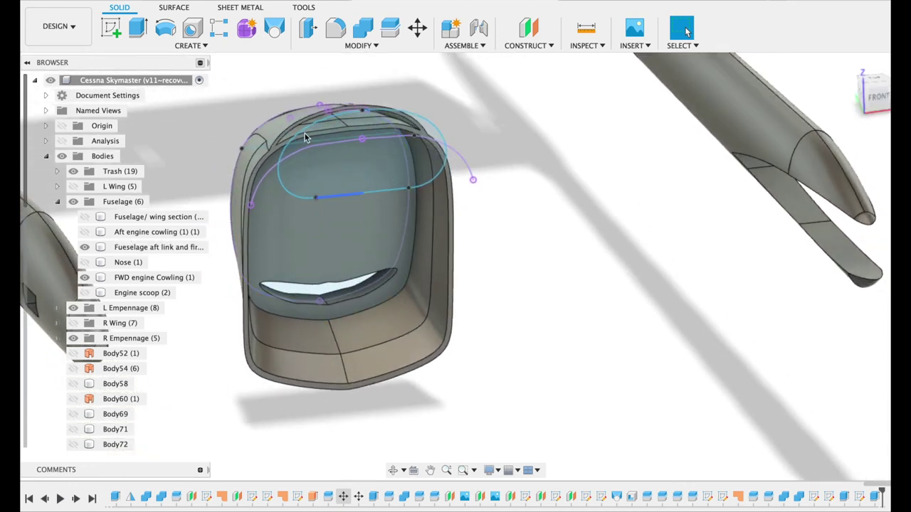
Fillet the two cooling-cutout edges in the aft cowling with a 5 mm radius
key("f")
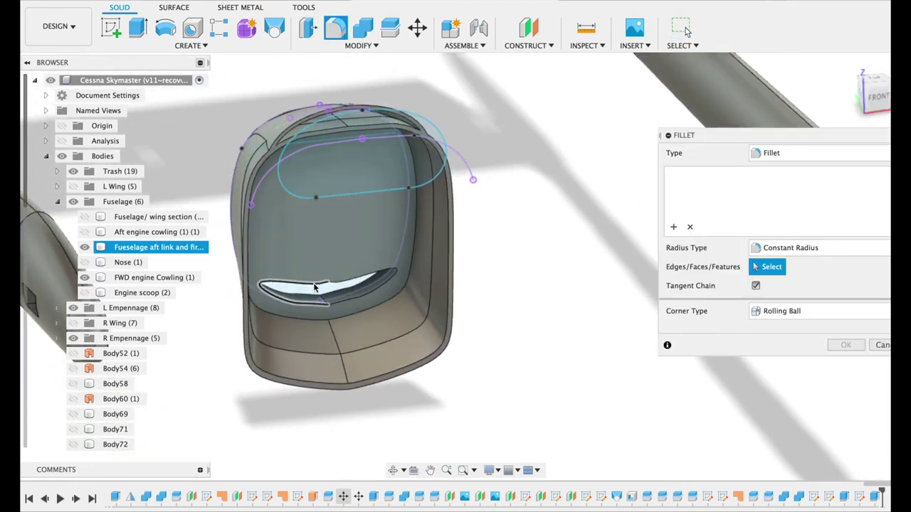
left_click(314, 287)
left_click(336, 287)
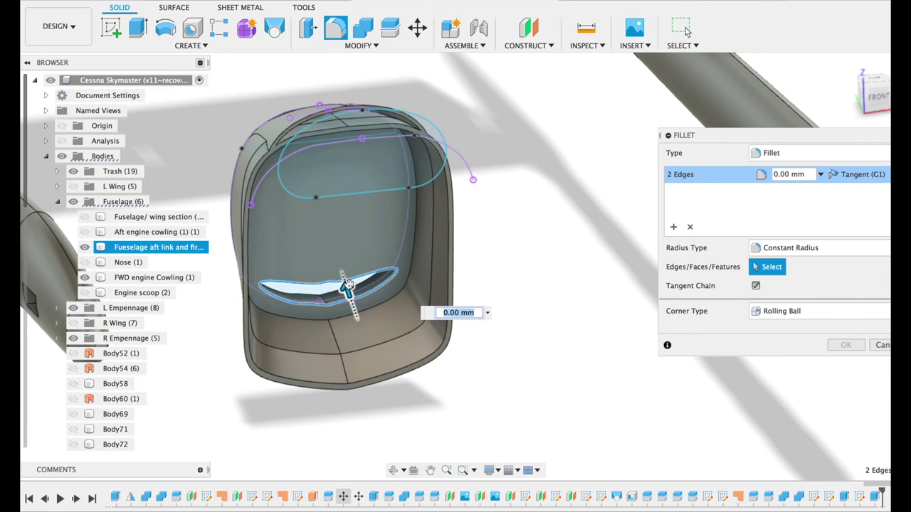
left_click_drag(347, 288, 345, 284)
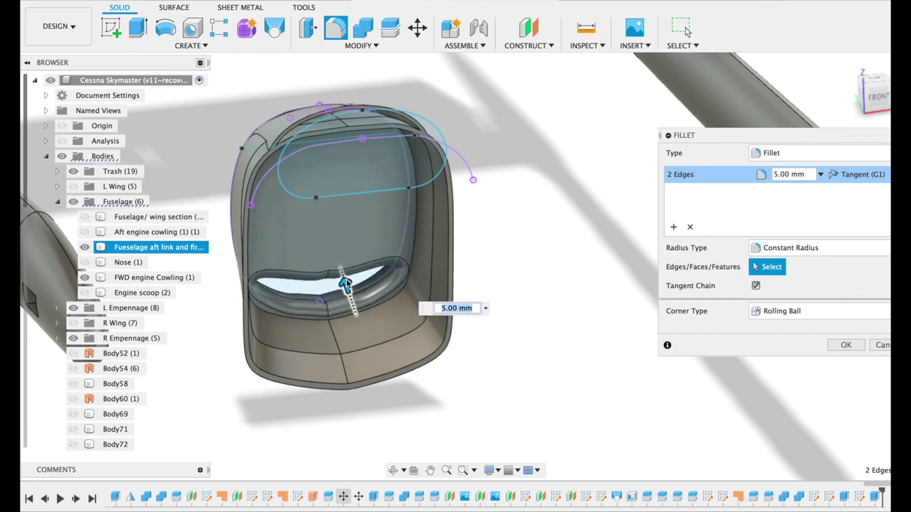
left_click(843, 346)
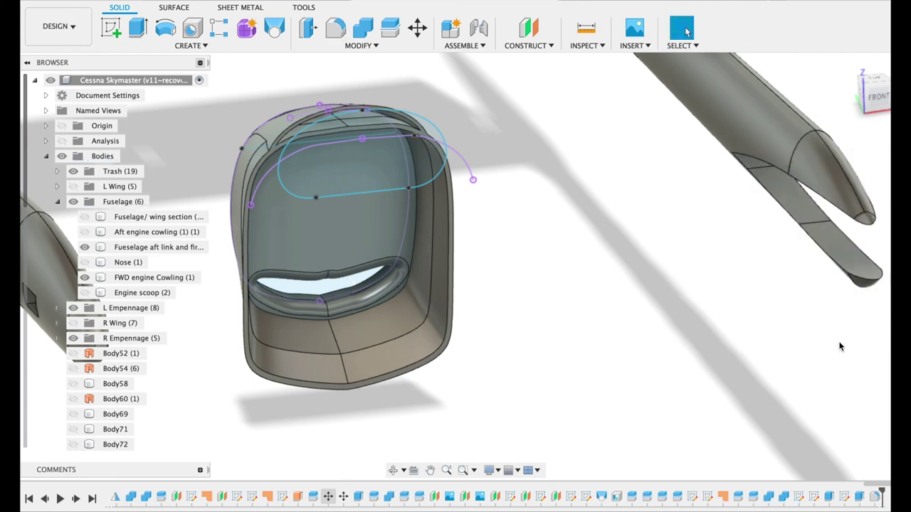
Show the Aft engine cowling body again and orbit around to inspect it
mouse_move(874, 96)
left_click_drag(876, 102, 782, 106)
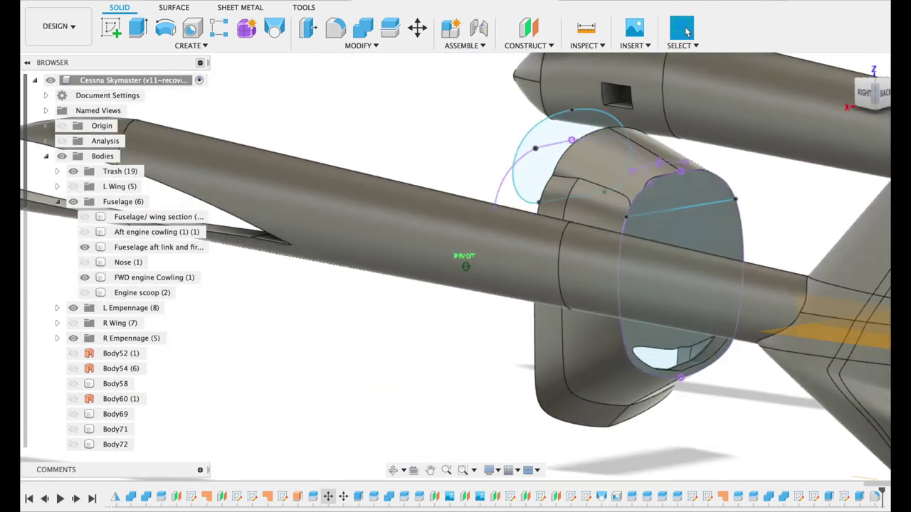
middle_click_drag(685, 30, 686, 30, "shift")
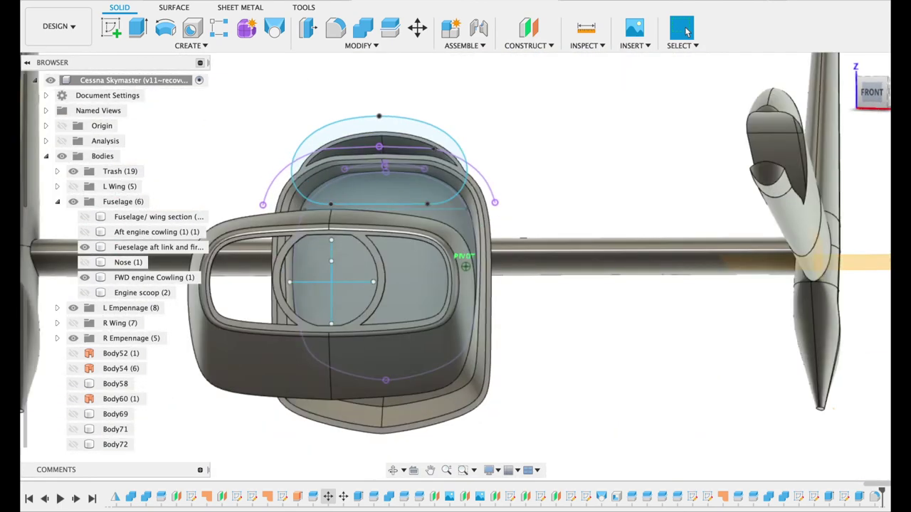
middle_click_drag(463, 265, 299, 214, "shift")
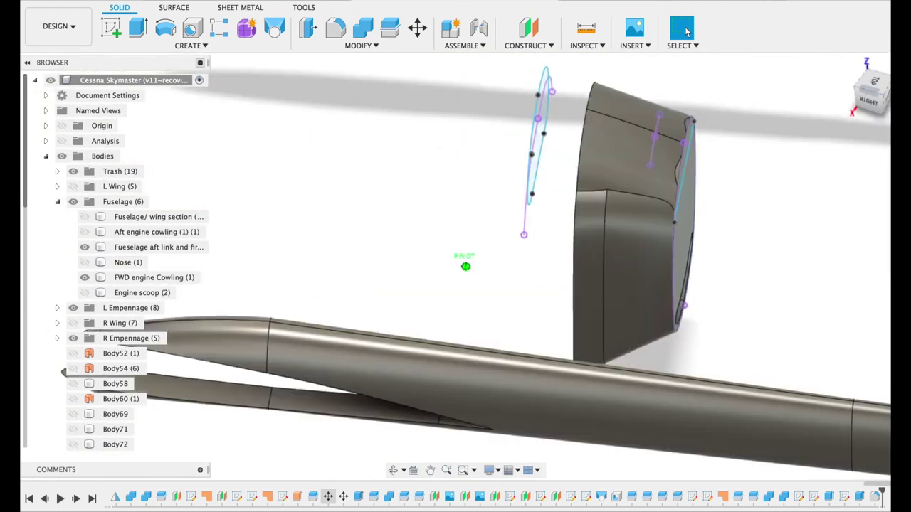
left_click(85, 232)
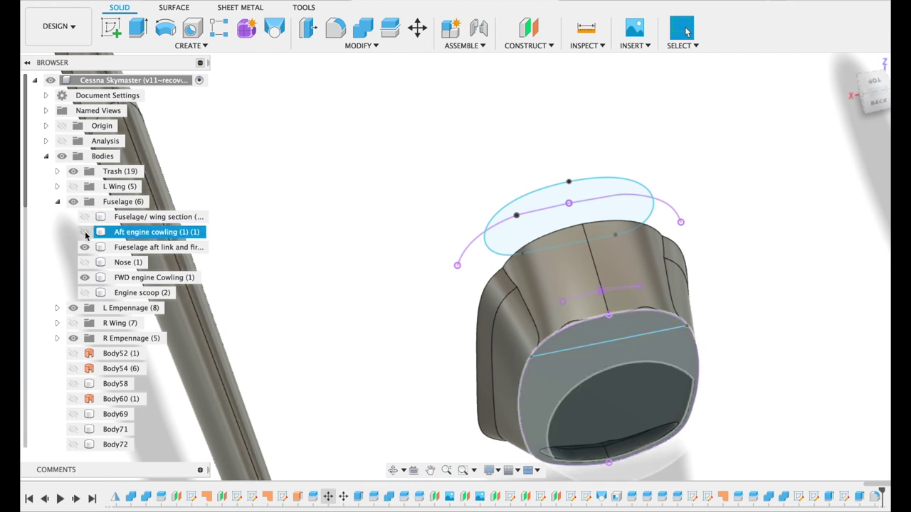
left_click(880, 96)
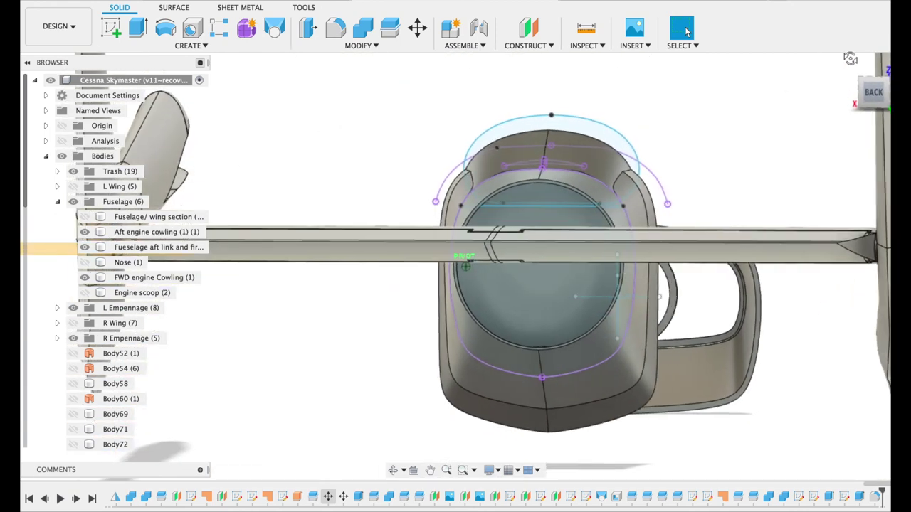
middle_click_drag(465, 266, 399, 256, "shift")
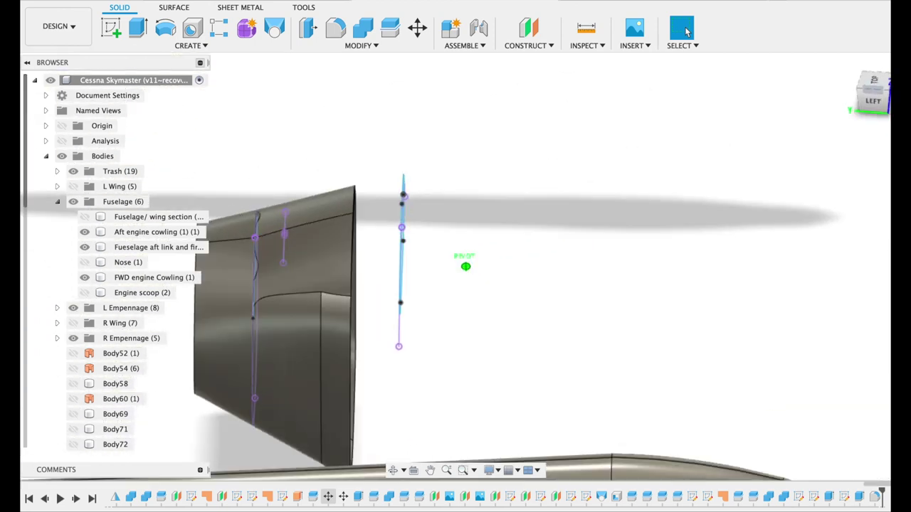
middle_click_drag(465, 267, 399, 235, "shift")
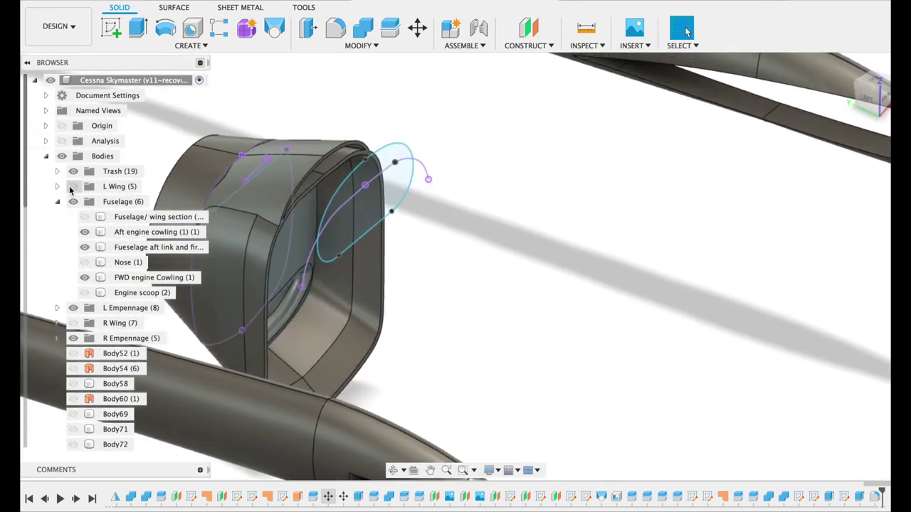
Show L Wing, Fuselage/wing section, Nose and Engine scoop, then fit the whole aircraft
left_click(73, 187)
left_click(85, 217)
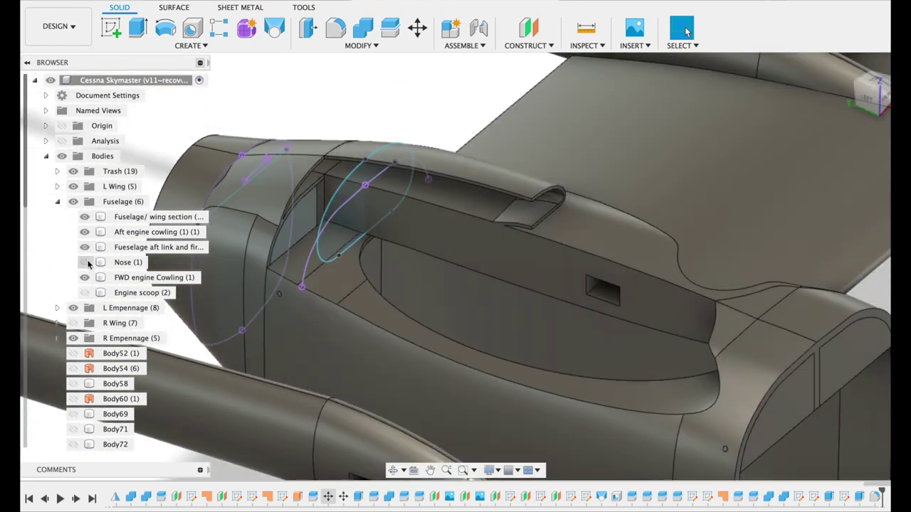
left_click(84, 262)
left_click(85, 292)
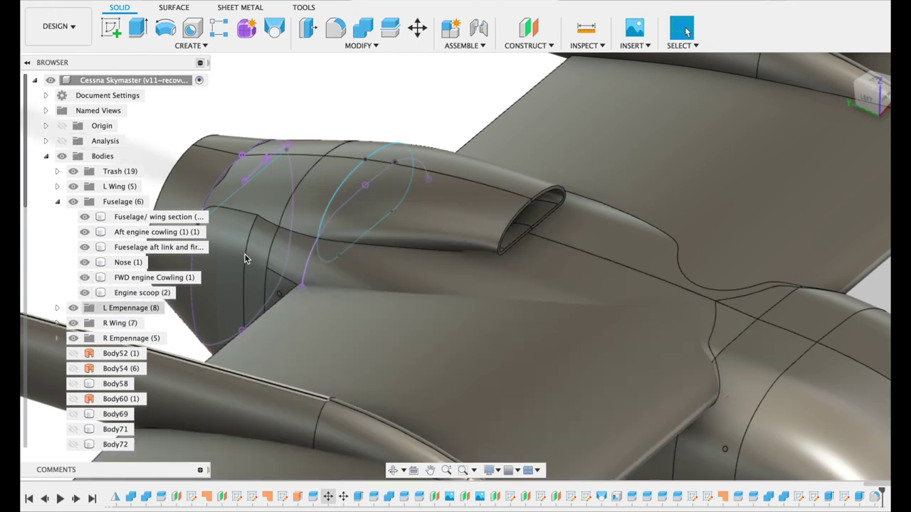
key("F6")
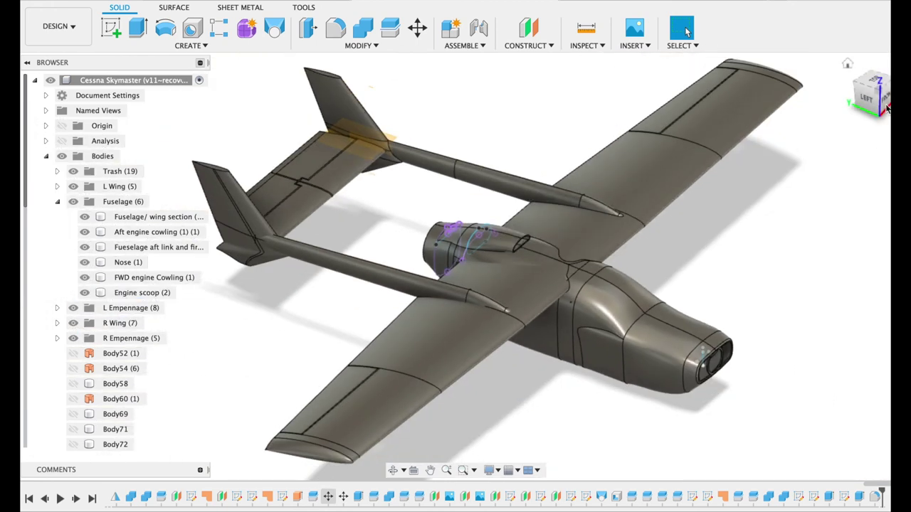
middle_click_drag(685, 30, 685, 31, "shift")
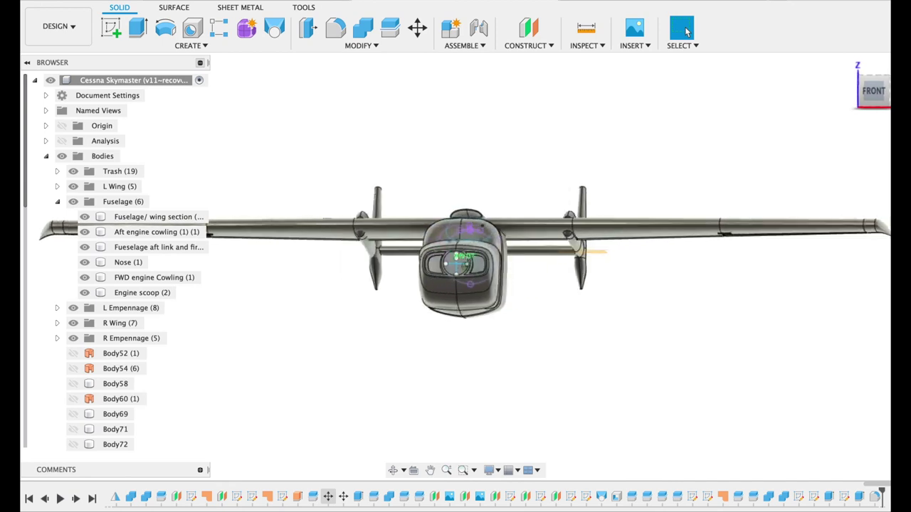